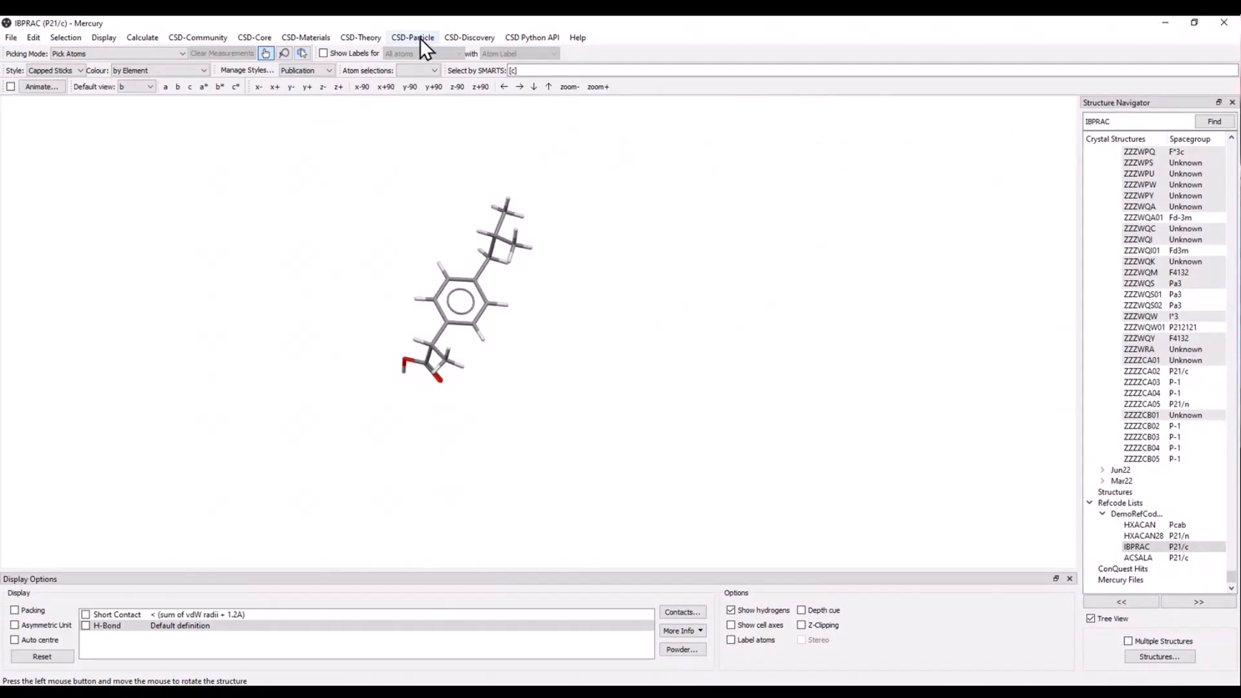
# Show the particle morphology of the IBPRAC crystal and move its settings dialog clear of the structure.
pyautogui.click(420, 37)
pyautogui.click(506, 51)
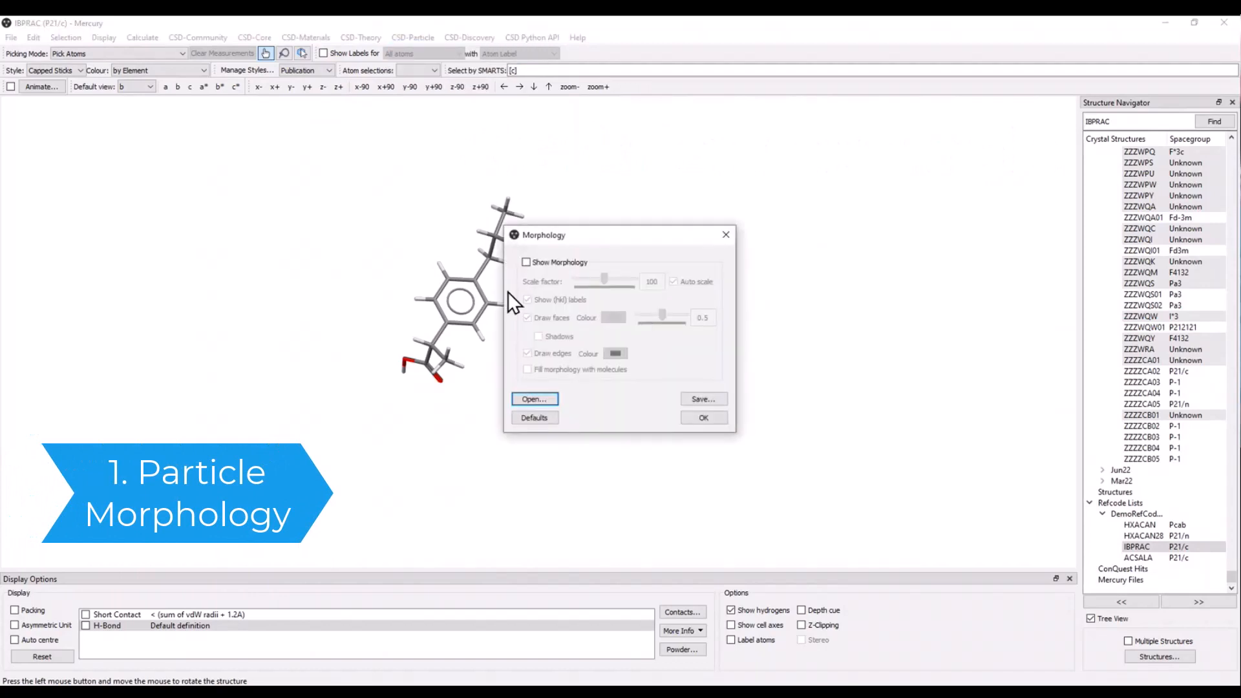
pyautogui.click(525, 263)
pyautogui.moveTo(609, 233); pyautogui.dragTo(898, 236)
pyautogui.scroll(-3, 541, 354)
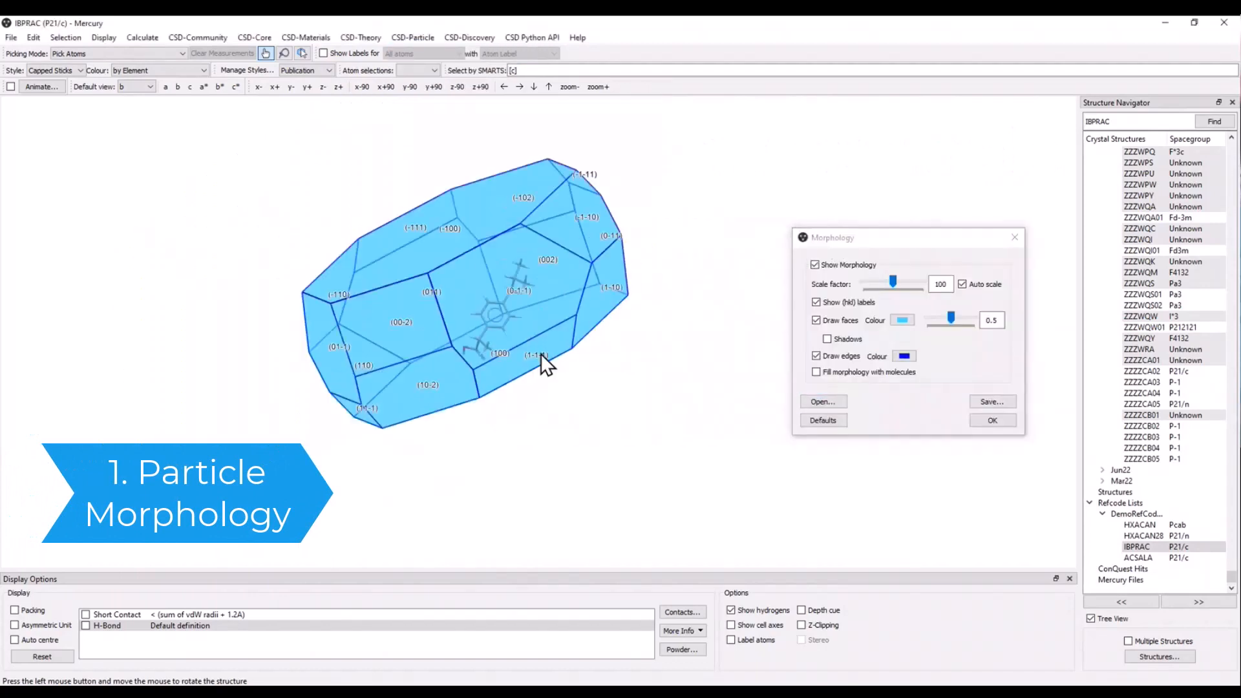
# Inspect the labelled crystal faces of the morphology from several sides, and hide the morphology.
pyautogui.moveTo(518, 313); pyautogui.dragTo(489, 300)
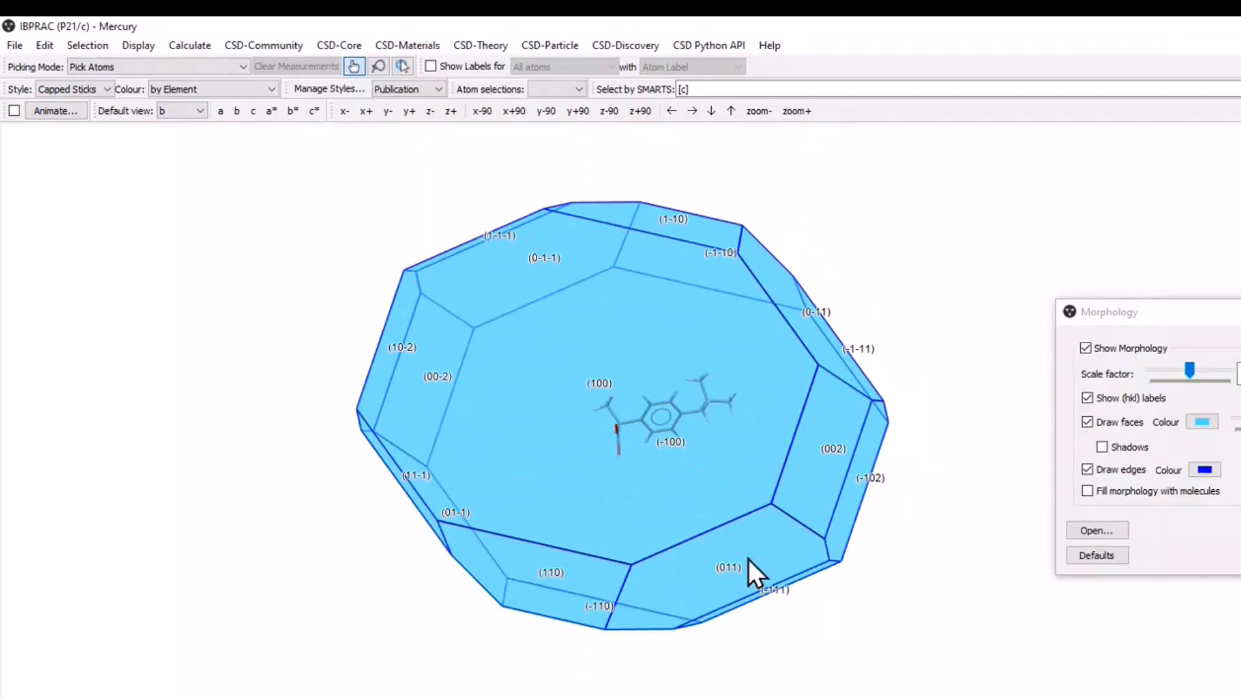
pyautogui.moveTo(749, 560); pyautogui.dragTo(801, 377)
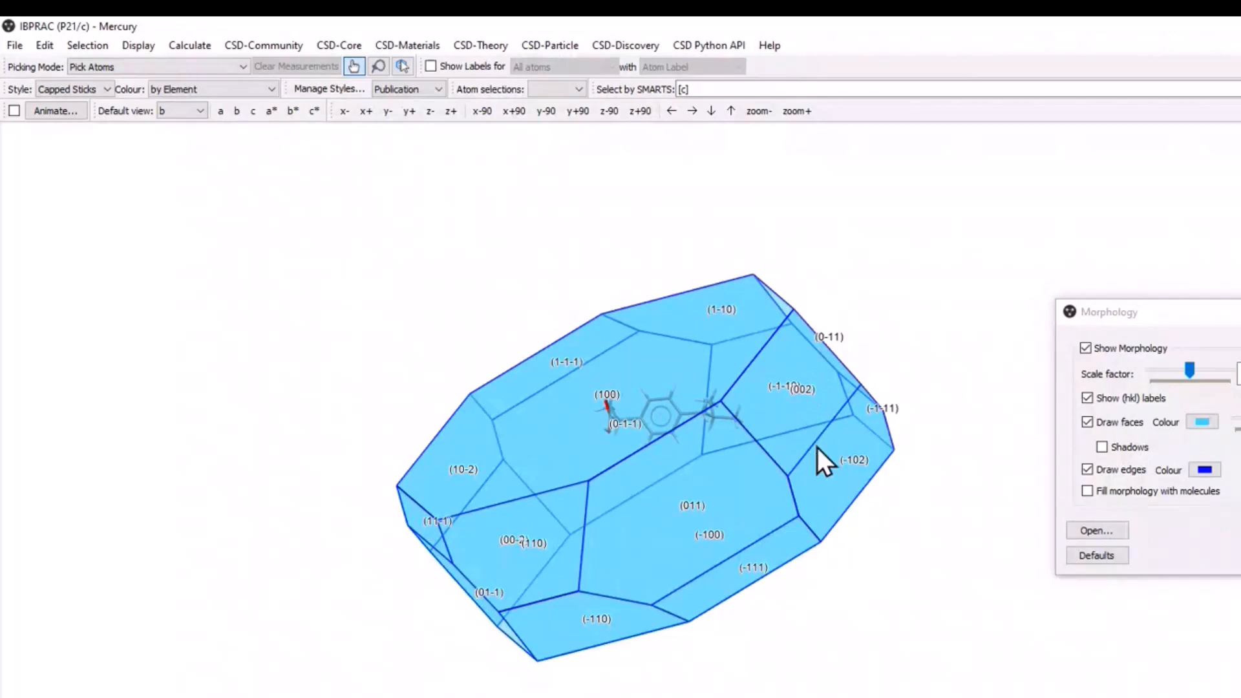
pyautogui.moveTo(818, 448); pyautogui.dragTo(766, 529)
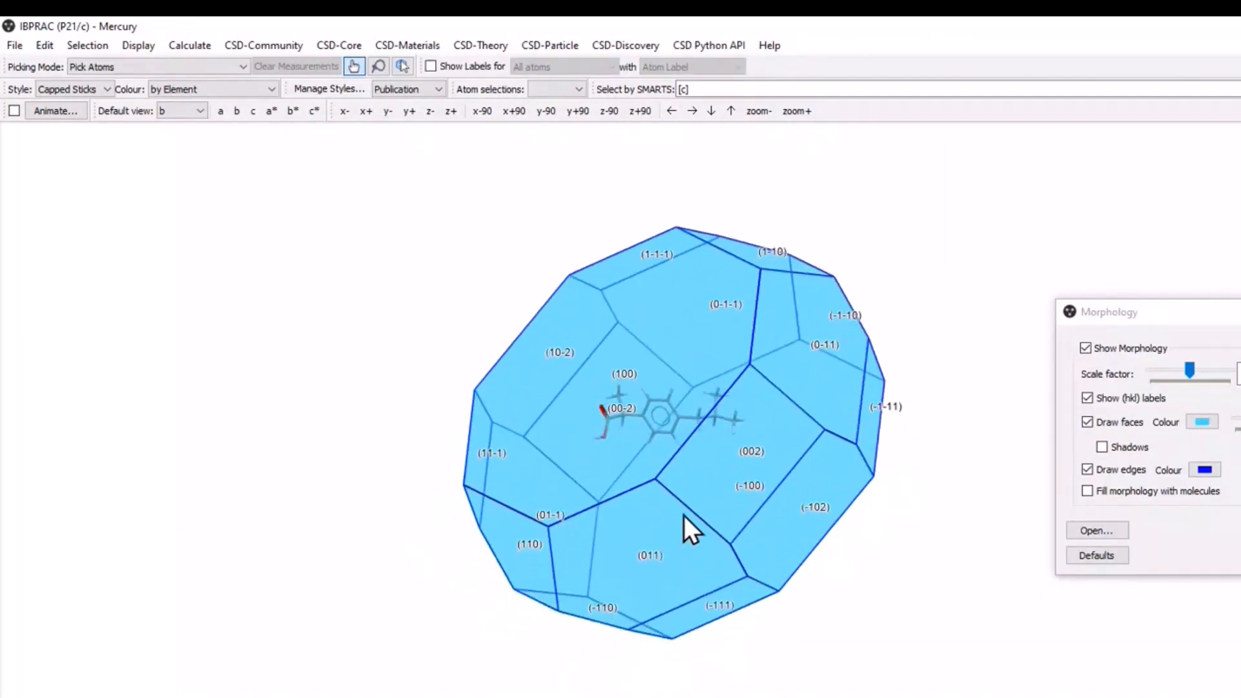
pyautogui.moveTo(684, 515); pyautogui.dragTo(645, 543)
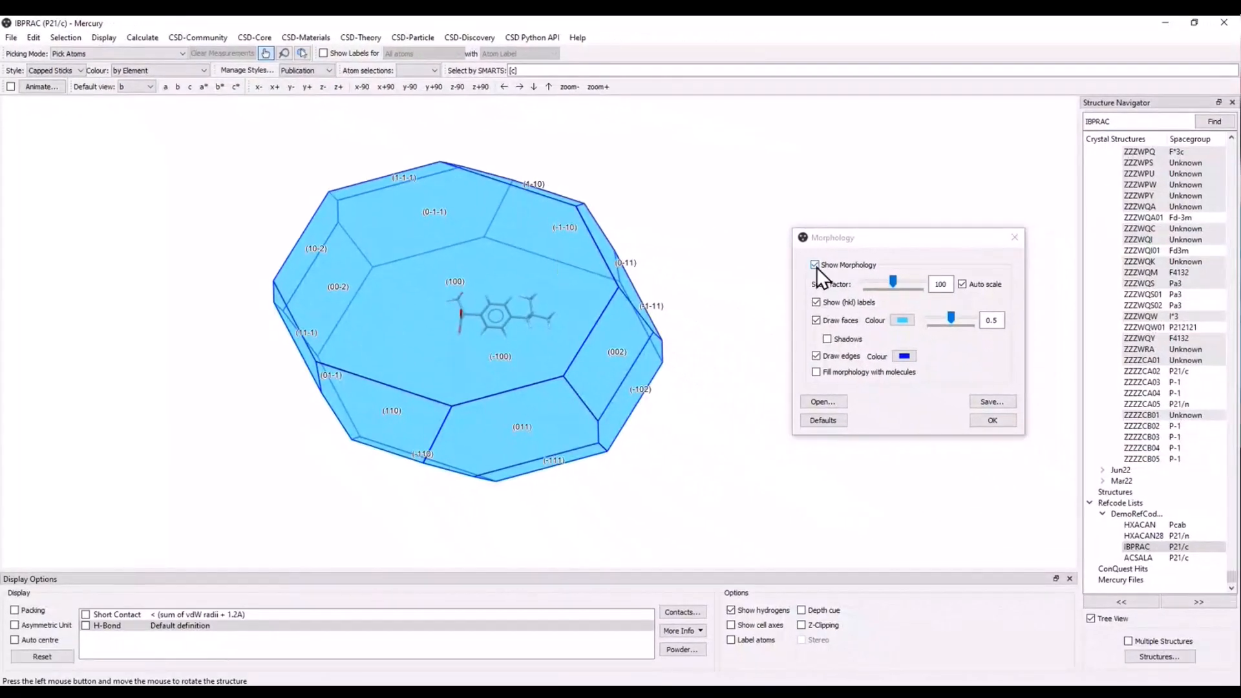
pyautogui.click(817, 265)
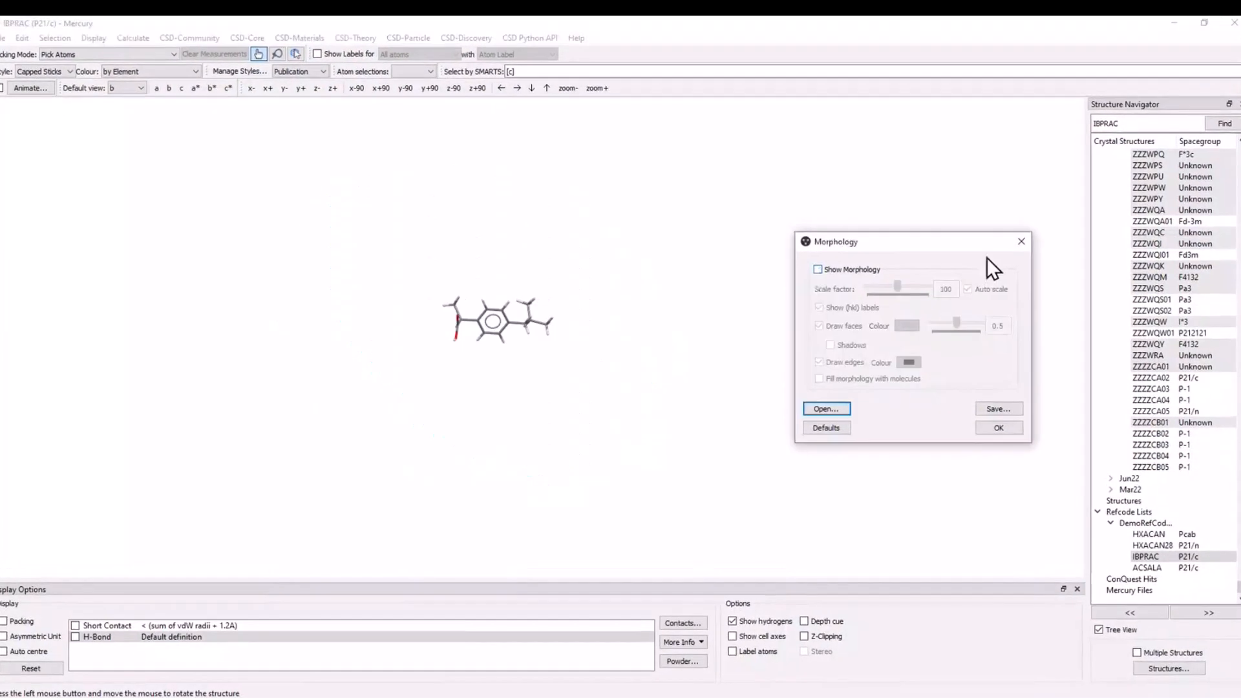
pyautogui.click(1015, 237)
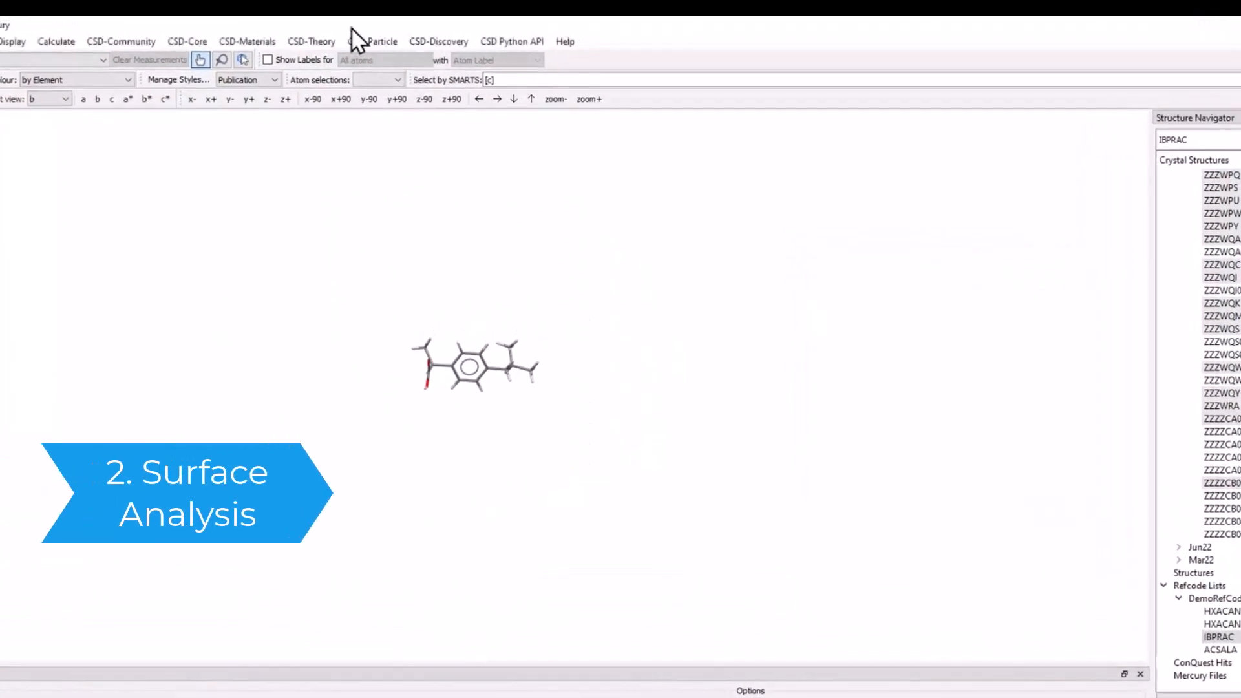
# Run a Surface Analysis of IBPRAC for orientation h 0, k 0, l 2 with offset 0.00.
pyautogui.click(366, 40)
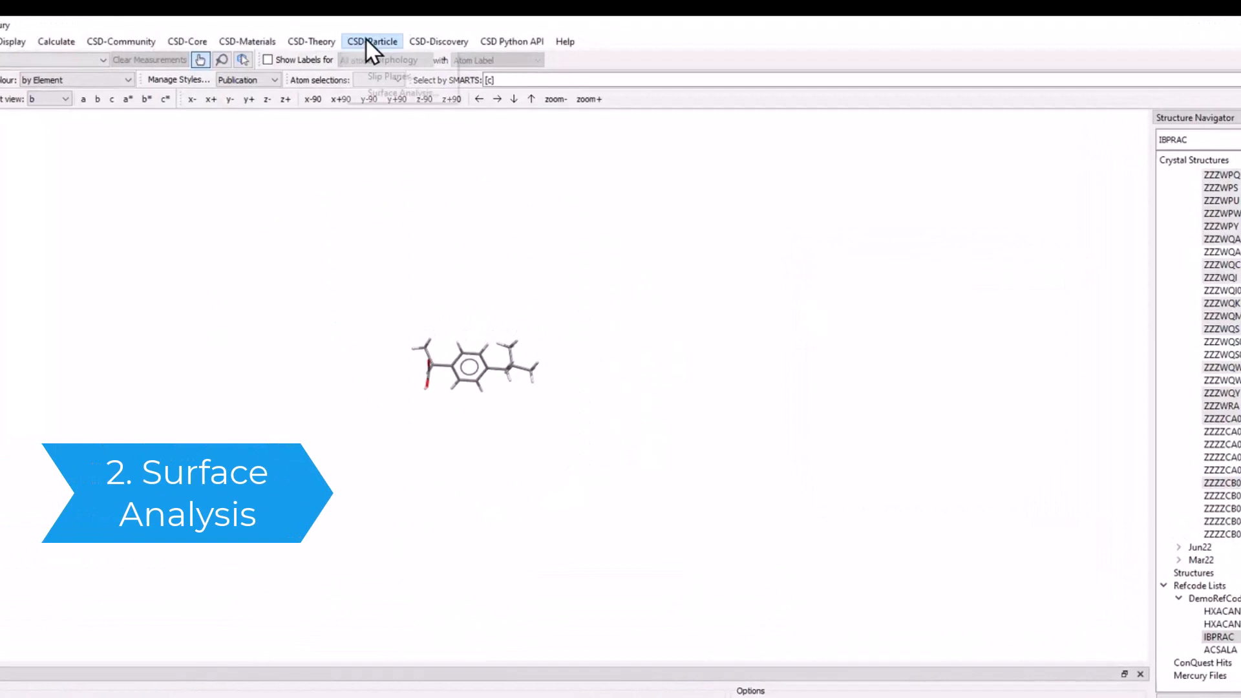
pyautogui.click(408, 90)
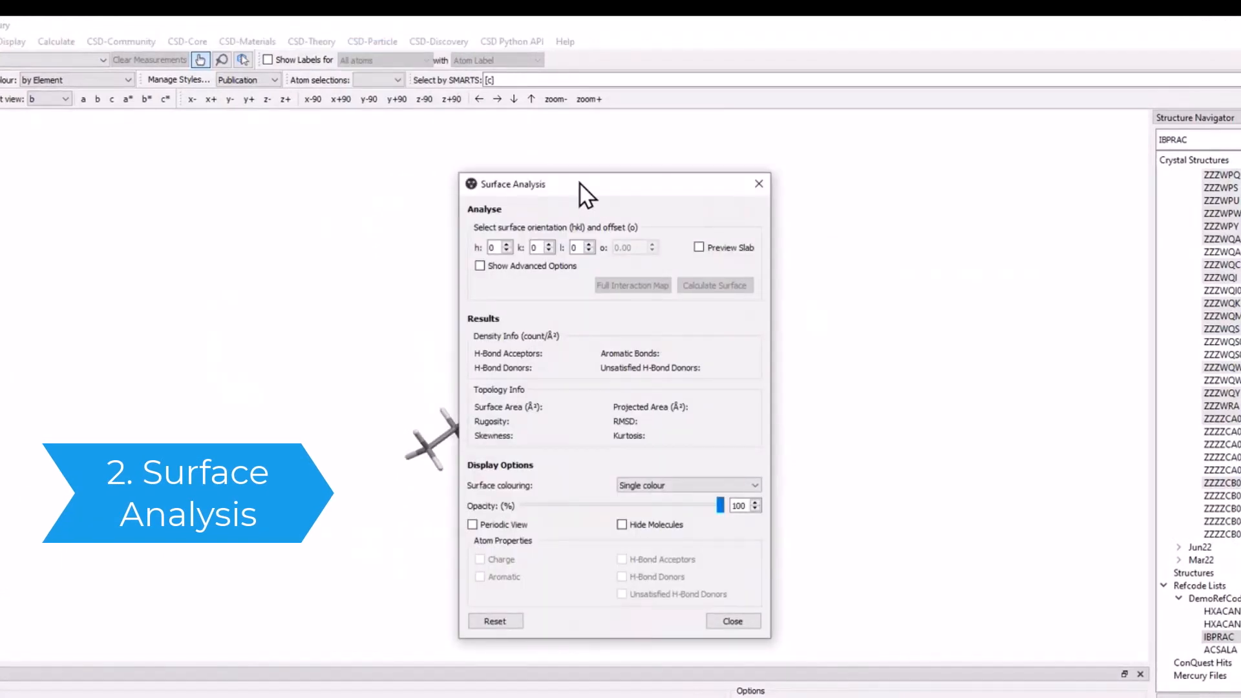
pyautogui.moveTo(579, 183); pyautogui.dragTo(959, 119)
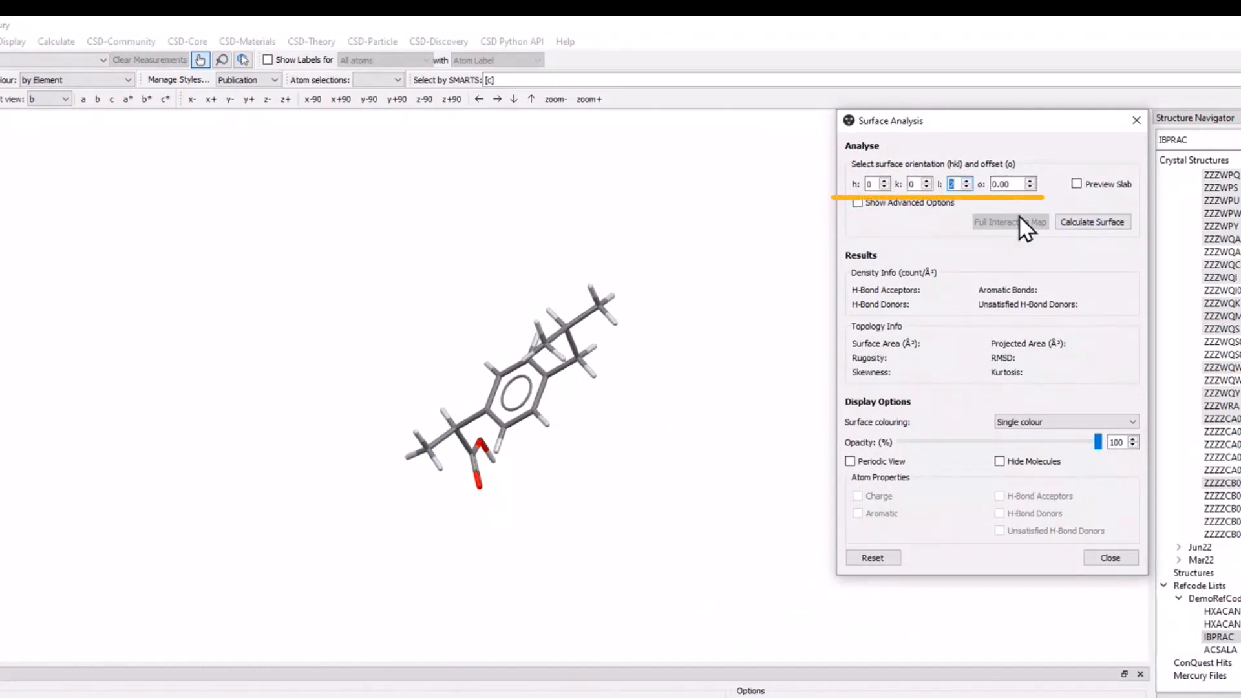
pyautogui.click(1093, 223)
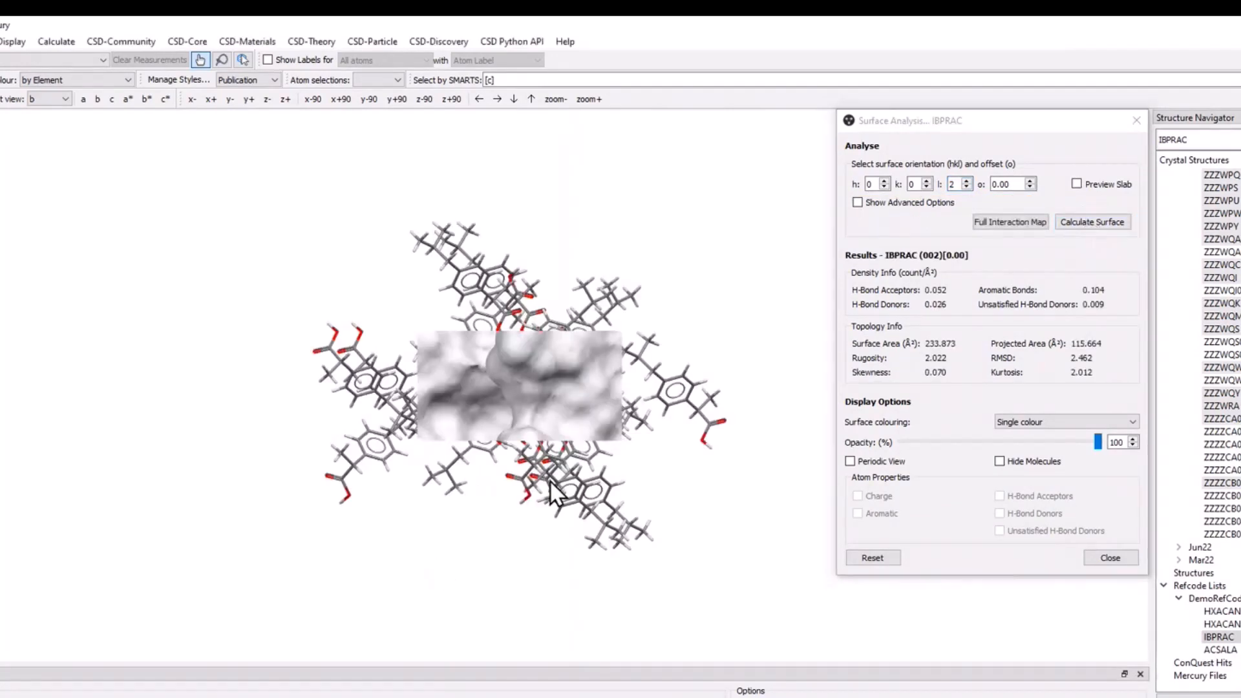
# Colour the calculated (002) surface by Topology.
pyautogui.moveTo(549, 463)
pyautogui.mouseDown()
pyautogui.moveTo(530, 416)
pyautogui.moveTo(529, 303)
pyautogui.moveTo(539, 452)
pyautogui.mouseUp()
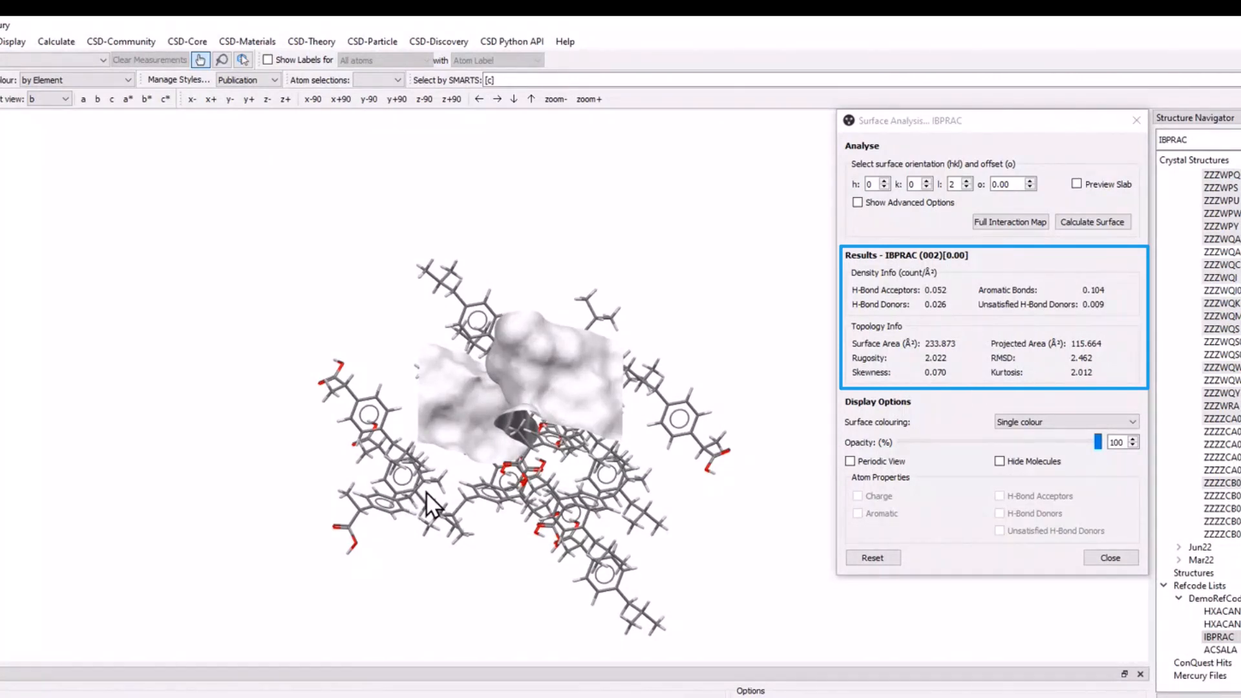
pyautogui.moveTo(413, 497); pyautogui.dragTo(439, 449)
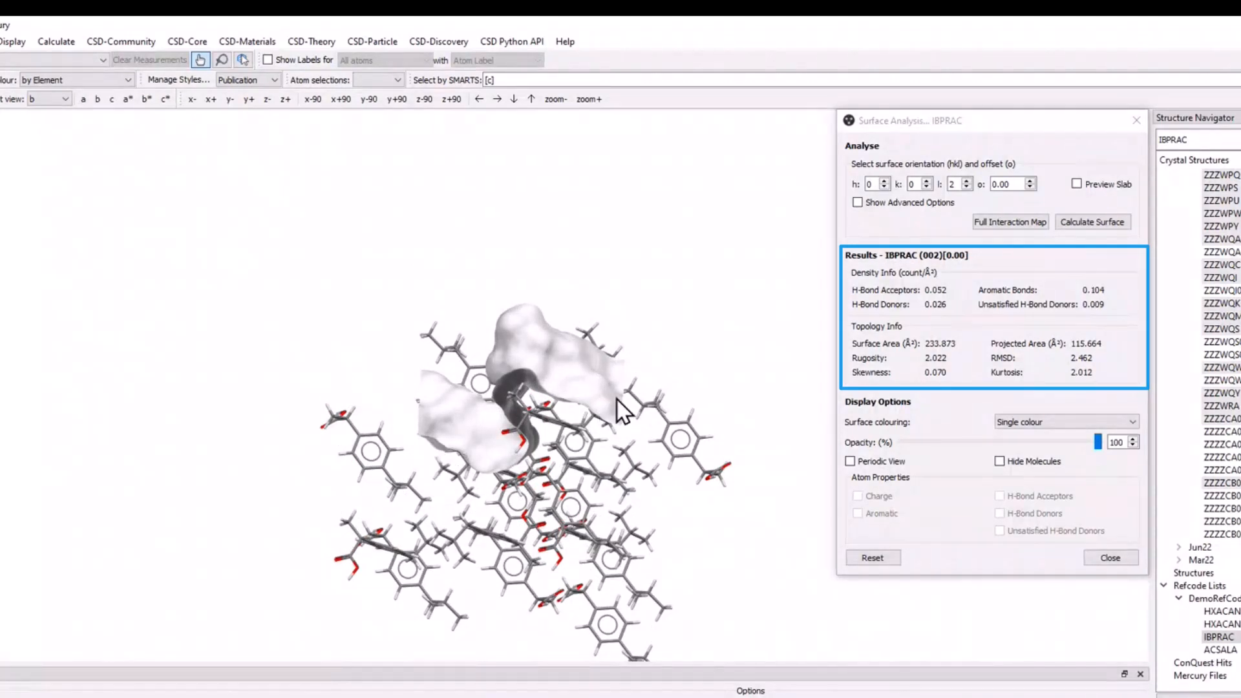
pyautogui.moveTo(467, 463); pyautogui.dragTo(588, 511)
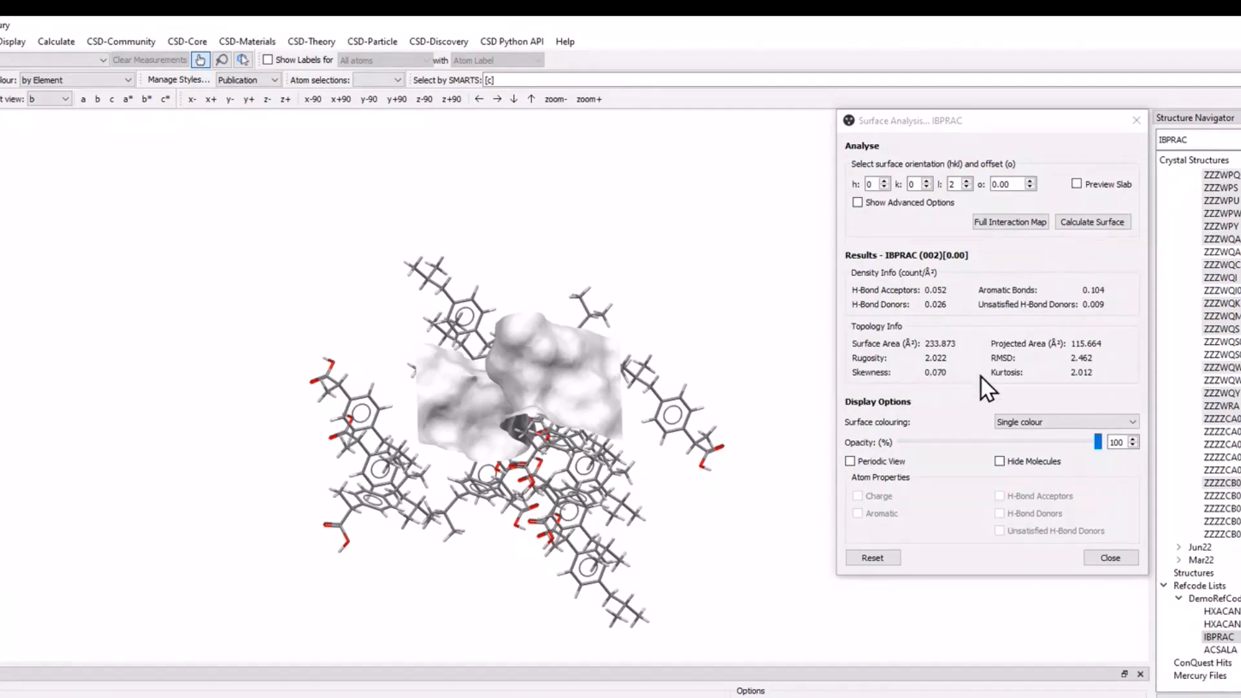
pyautogui.moveTo(468, 393); pyautogui.dragTo(601, 478)
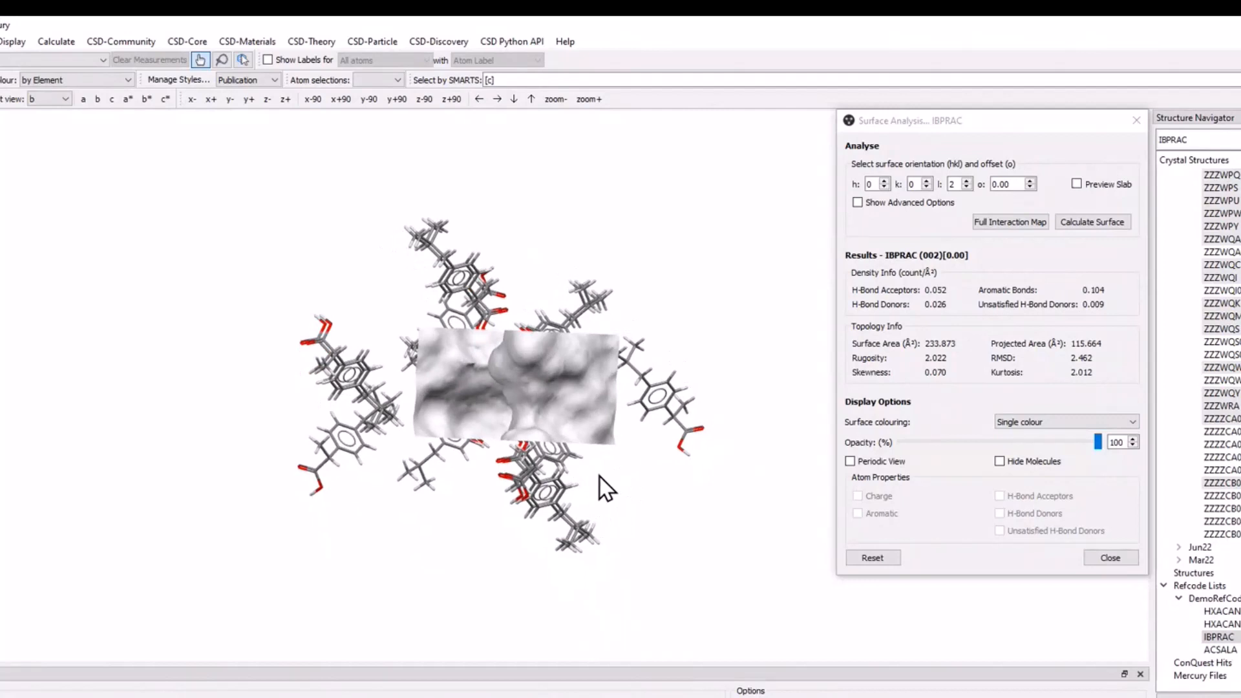
pyautogui.click(1100, 418)
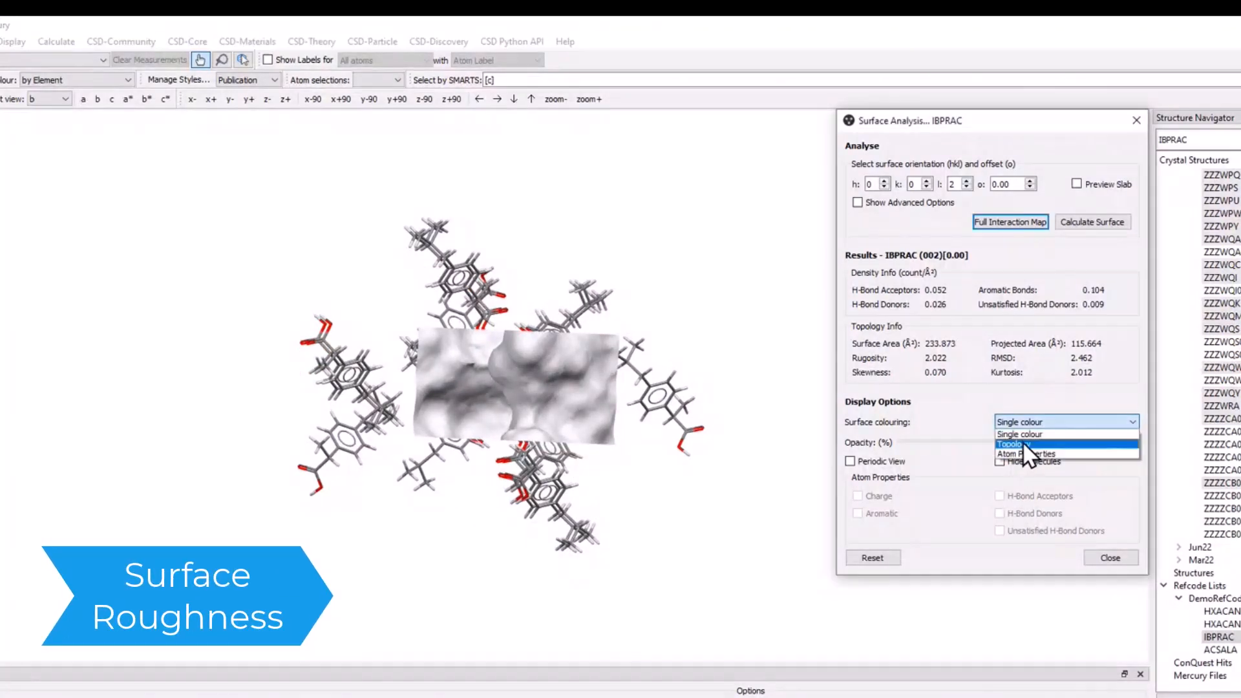
pyautogui.click(1022, 443)
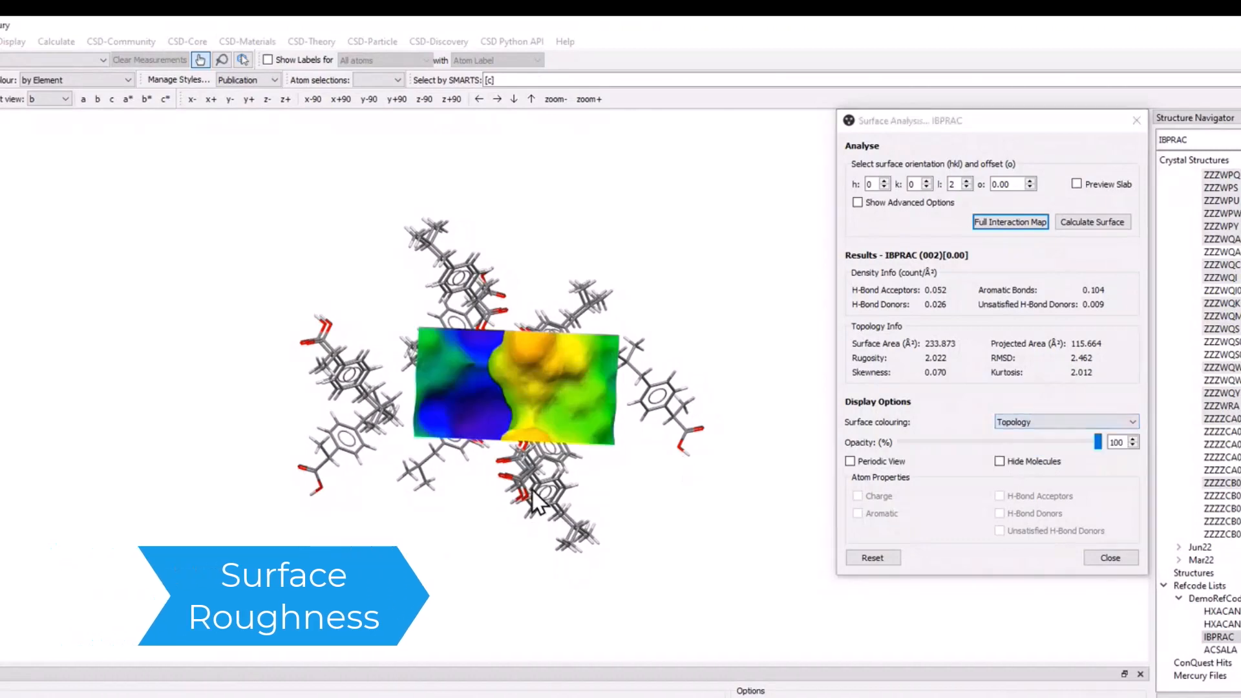
# Examine the relief of the topology-coloured (002) surface and the molecules beneath it from several sides.
pyautogui.moveTo(685, 458); pyautogui.dragTo(564, 360)
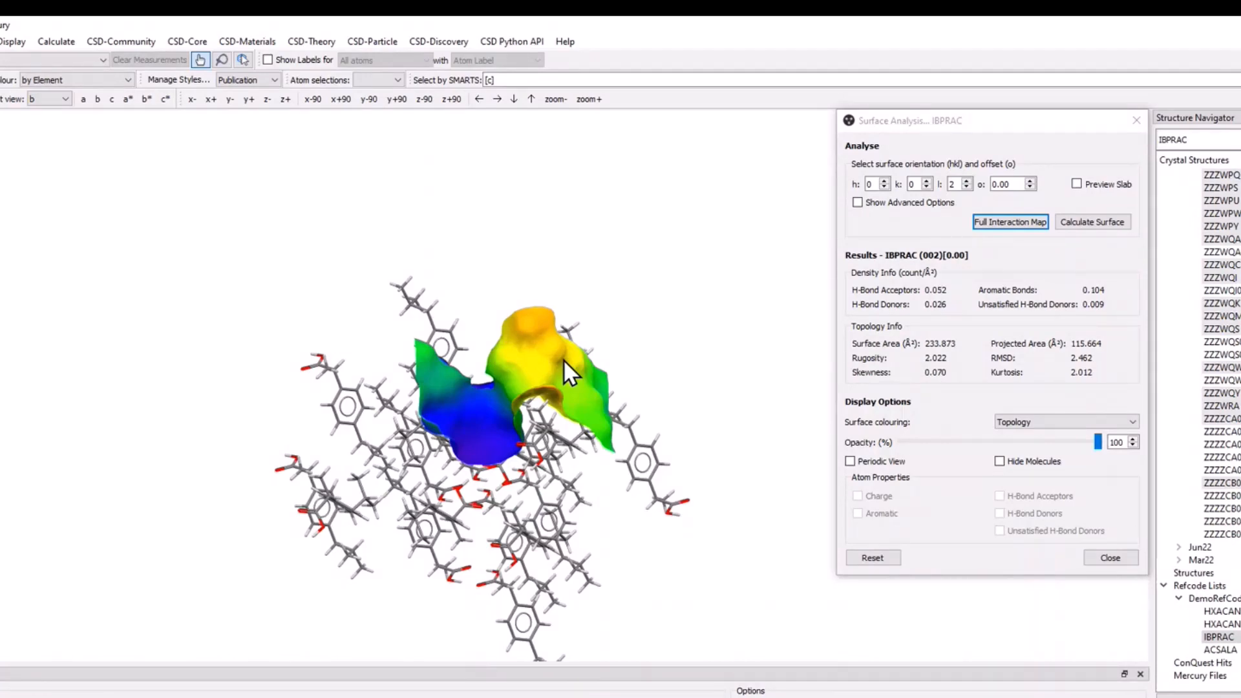
pyautogui.moveTo(564, 358); pyautogui.dragTo(521, 385)
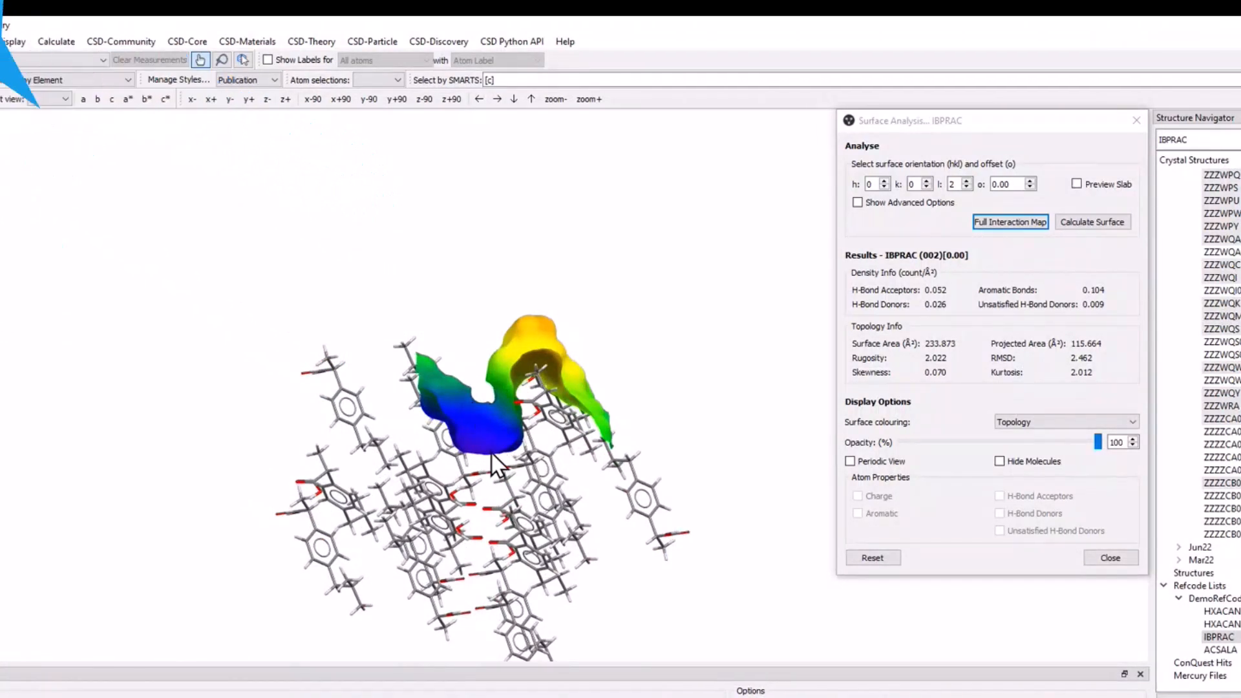
pyautogui.moveTo(491, 431); pyautogui.dragTo(478, 483)
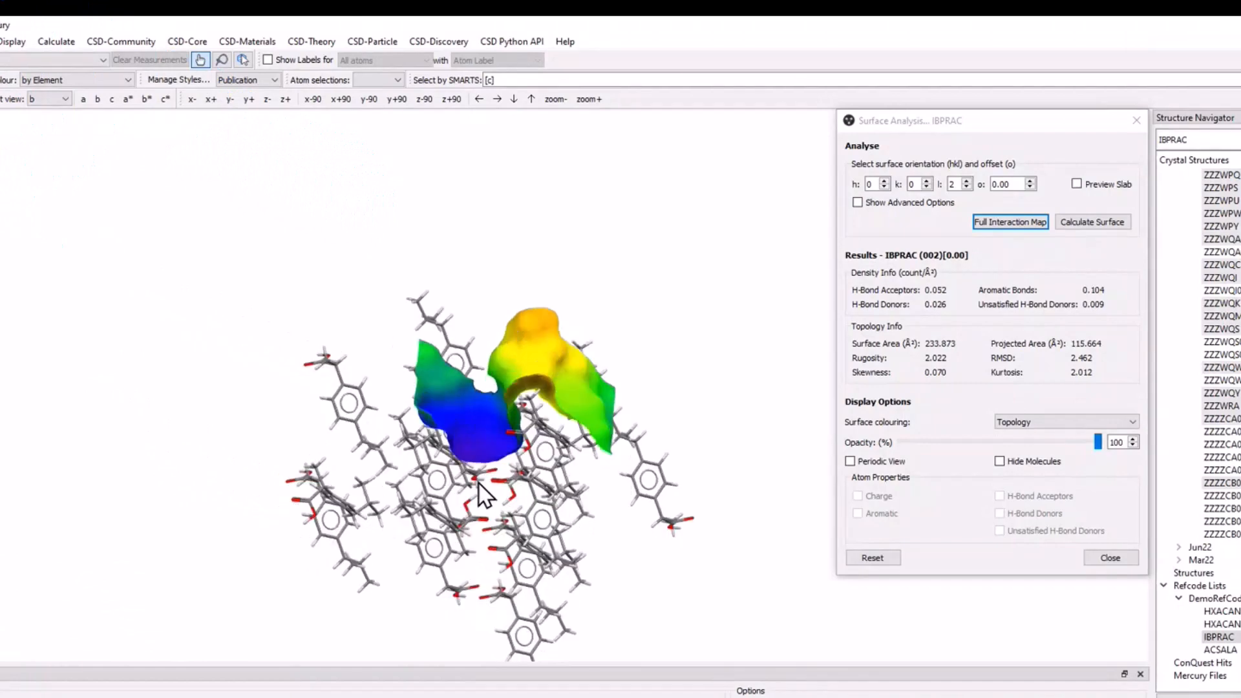
pyautogui.scroll(5, 459, 429)
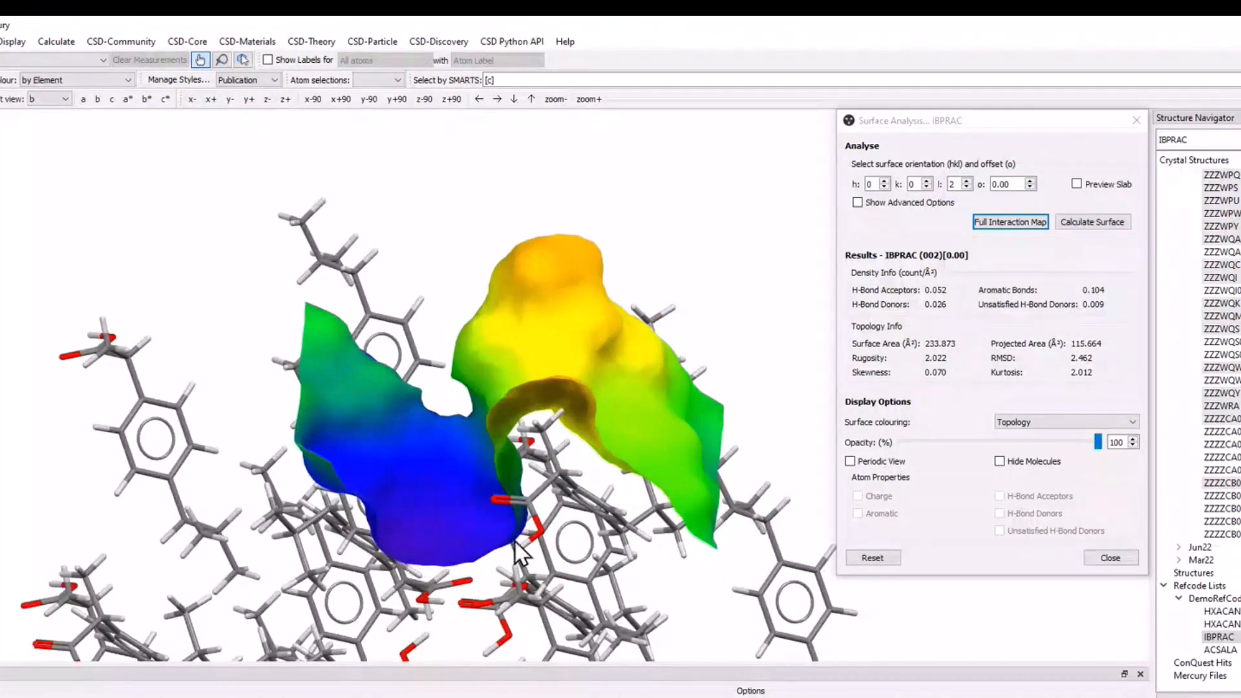
pyautogui.moveTo(516, 543); pyautogui.dragTo(612, 372)
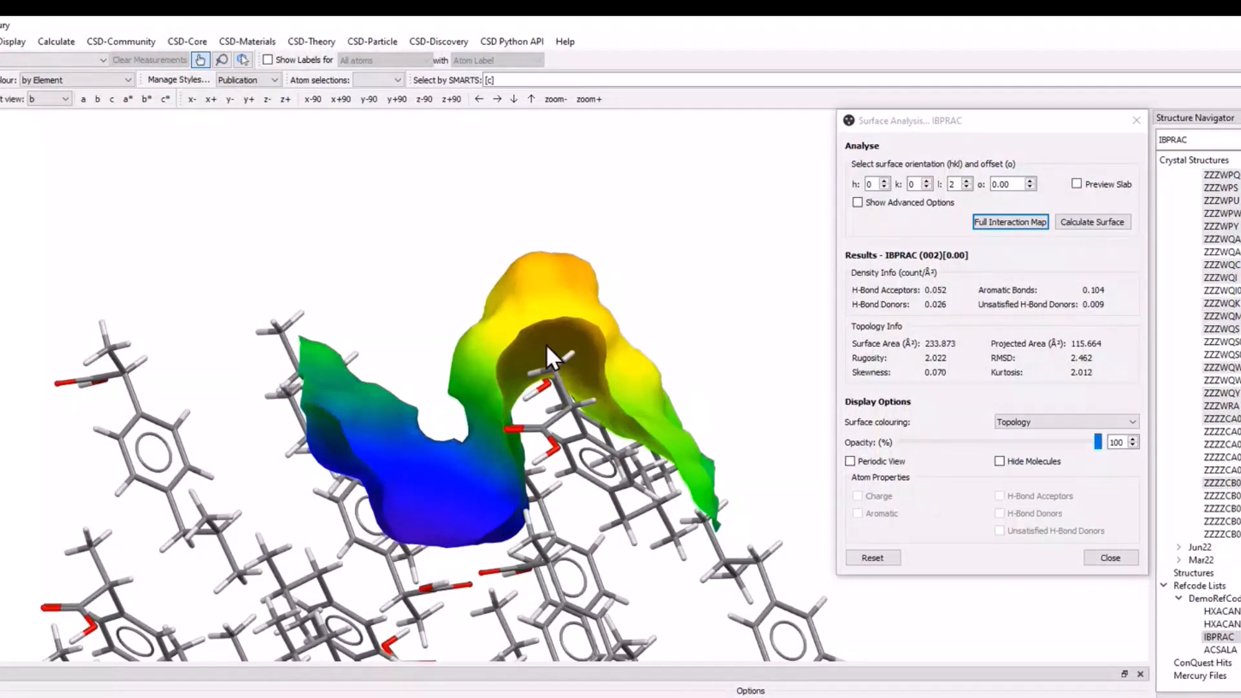
pyautogui.moveTo(546, 344); pyautogui.dragTo(502, 491)
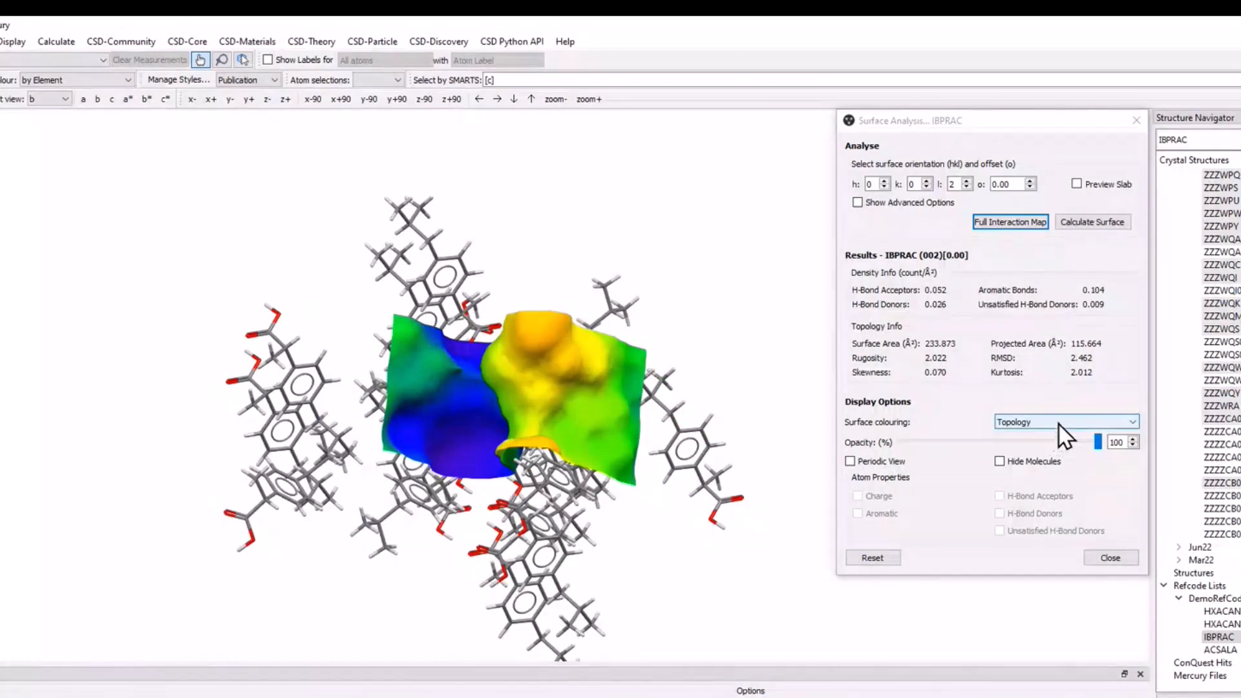
# Calculate the surface for orientation h 1, k 0, l 0 and view its topology for comparison.
pyautogui.click(885, 180)
pyautogui.click(968, 186)
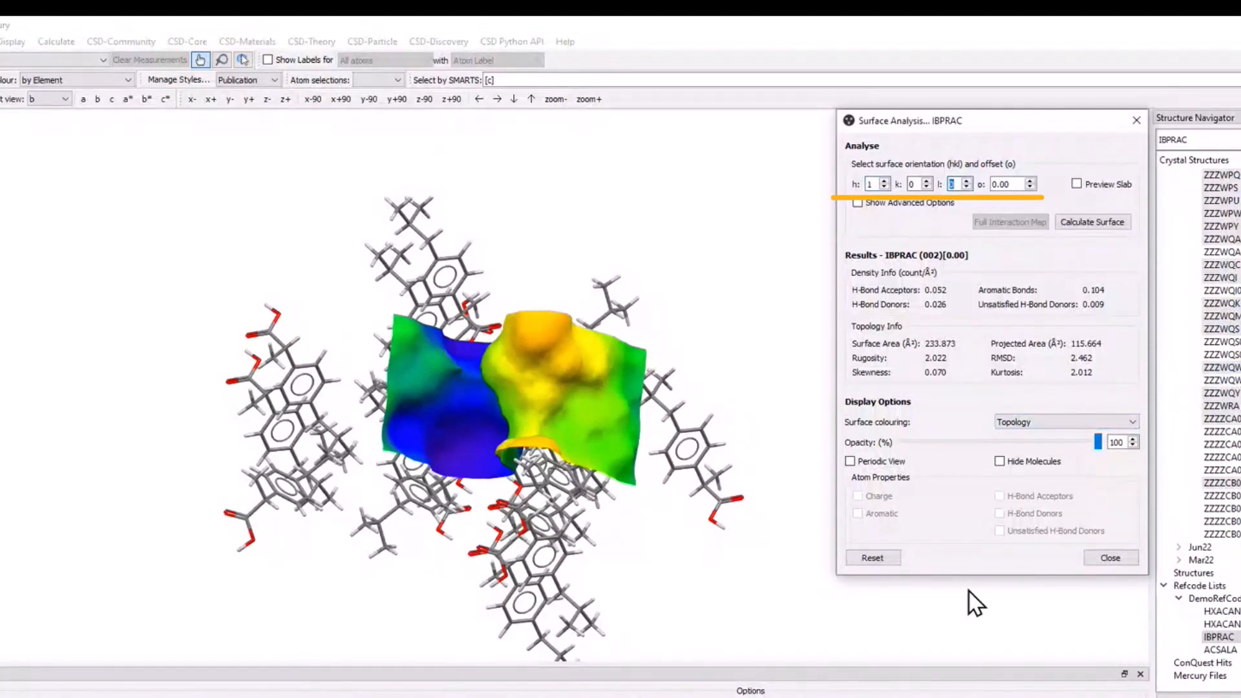
pyautogui.write('0')
pyautogui.press('Return')
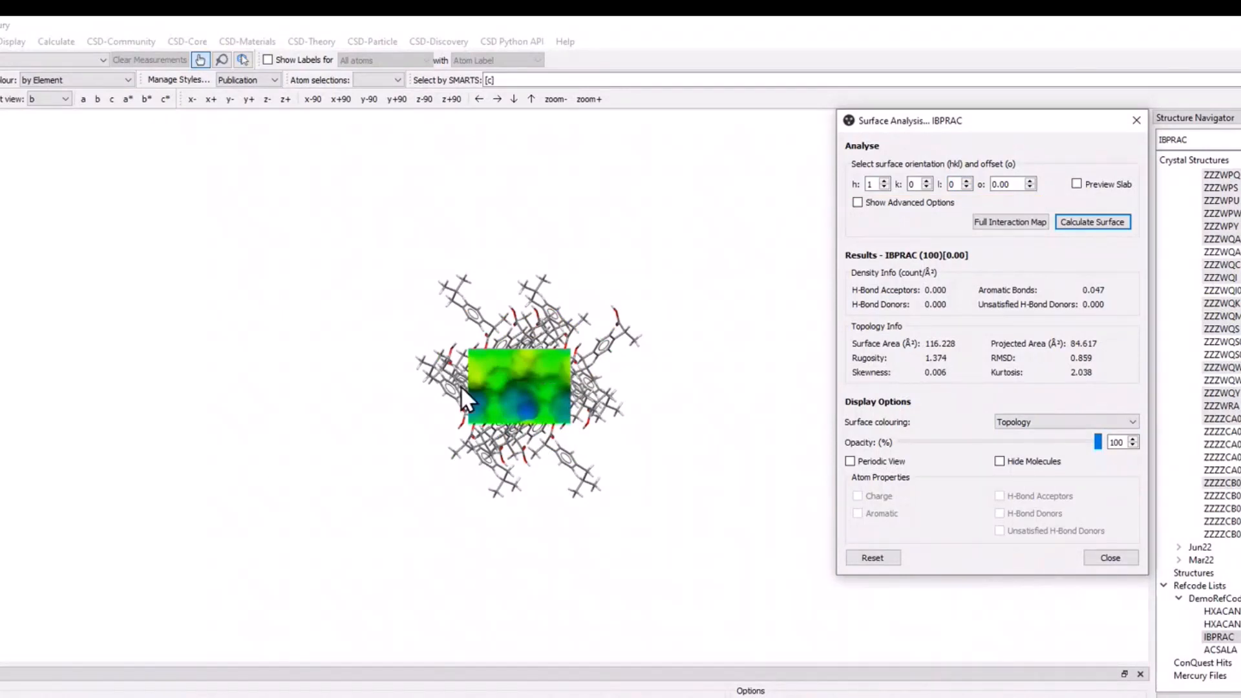
pyautogui.moveTo(497, 420); pyautogui.dragTo(519, 322, button='right')
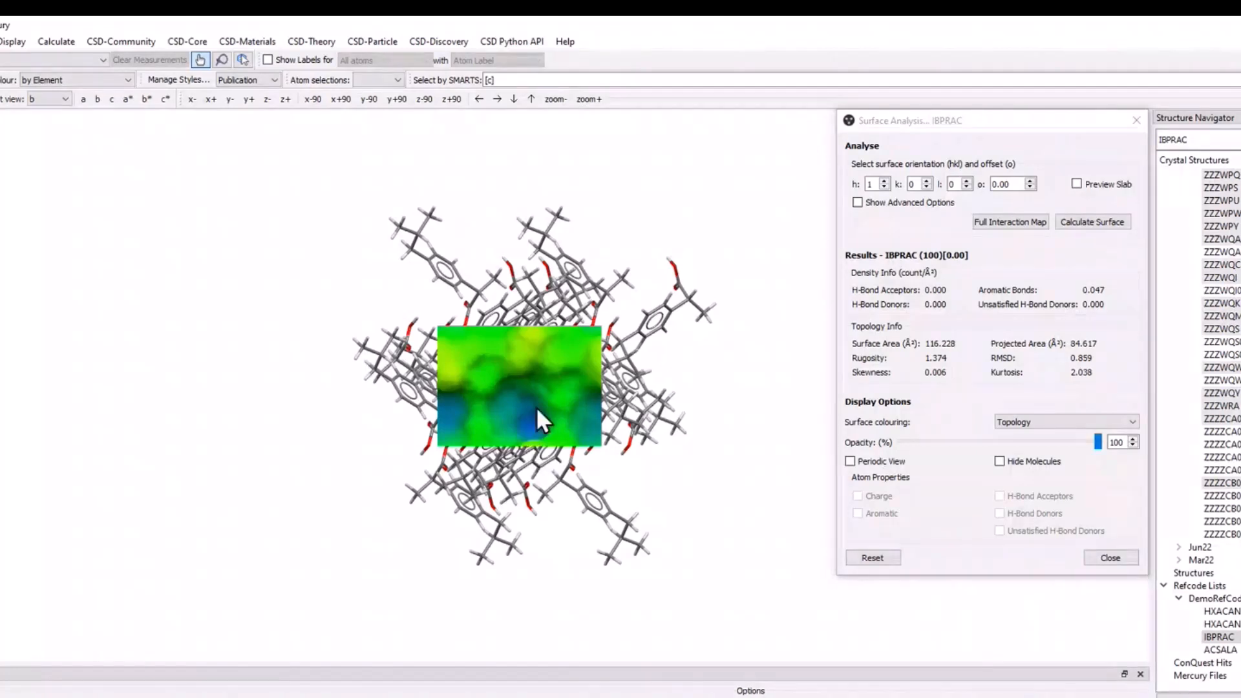
pyautogui.moveTo(551, 510)
pyautogui.mouseDown()
pyautogui.moveTo(561, 394)
pyautogui.moveTo(564, 503)
pyautogui.mouseUp()
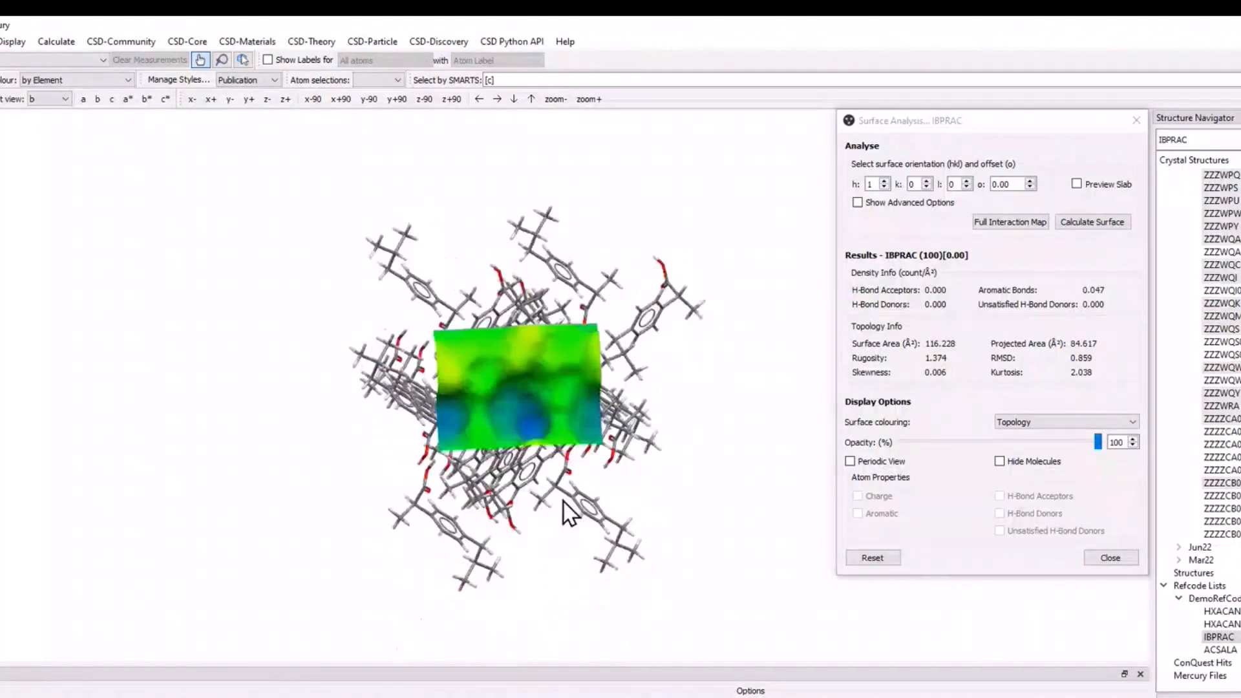
# Set the surface orientation back to h 0, k 0, l 2 and recalculate the surface.
pyautogui.click(887, 186)
pyautogui.click(969, 180)
pyautogui.click(969, 180)
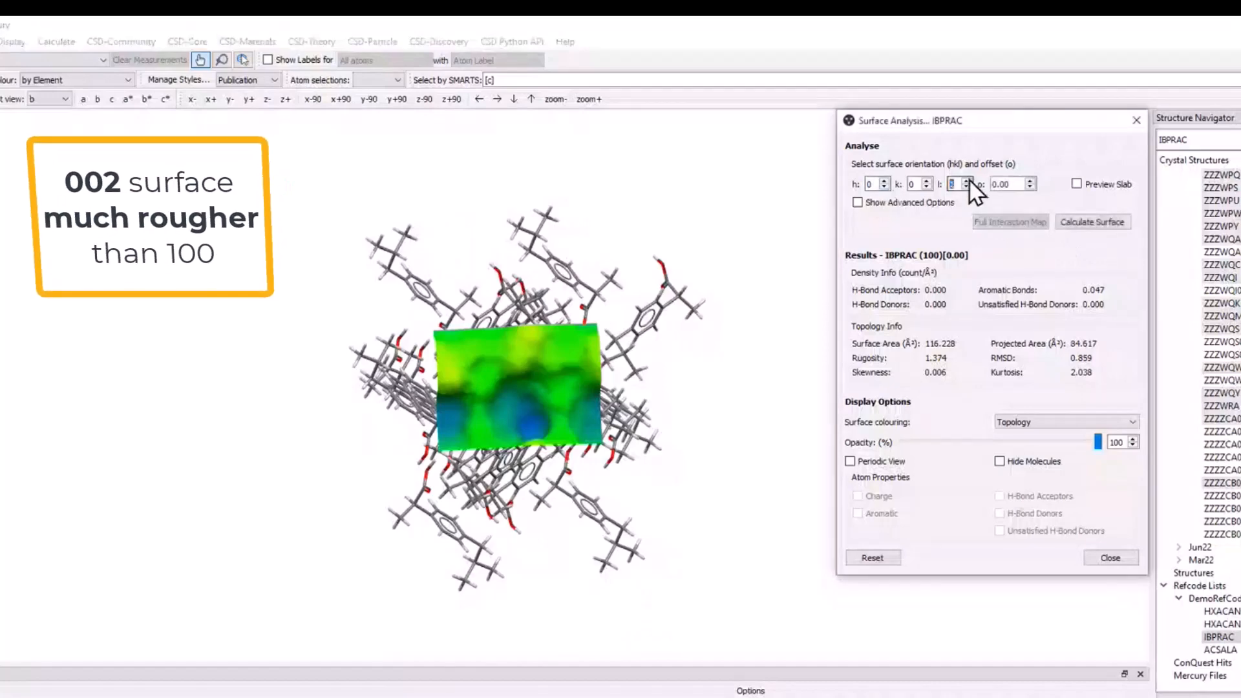
pyautogui.click(1108, 218)
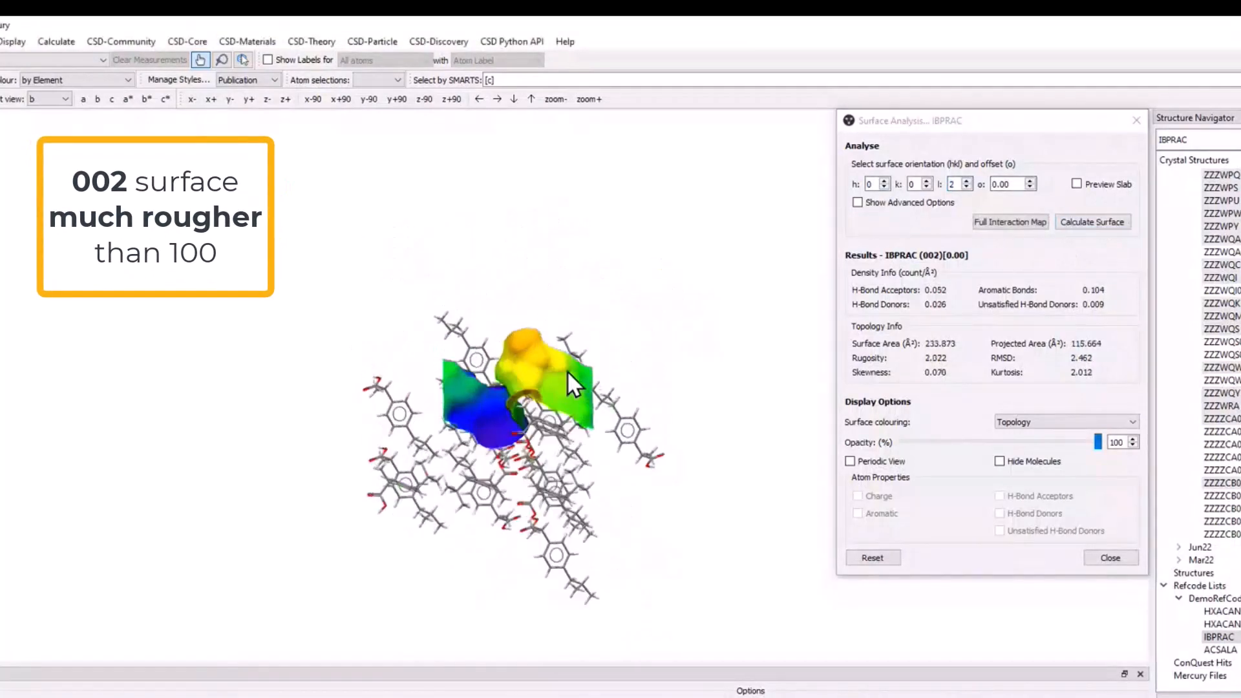
pyautogui.moveTo(568, 371)
pyautogui.mouseDown()
pyautogui.moveTo(572, 359)
pyautogui.moveTo(579, 381)
pyautogui.mouseUp()
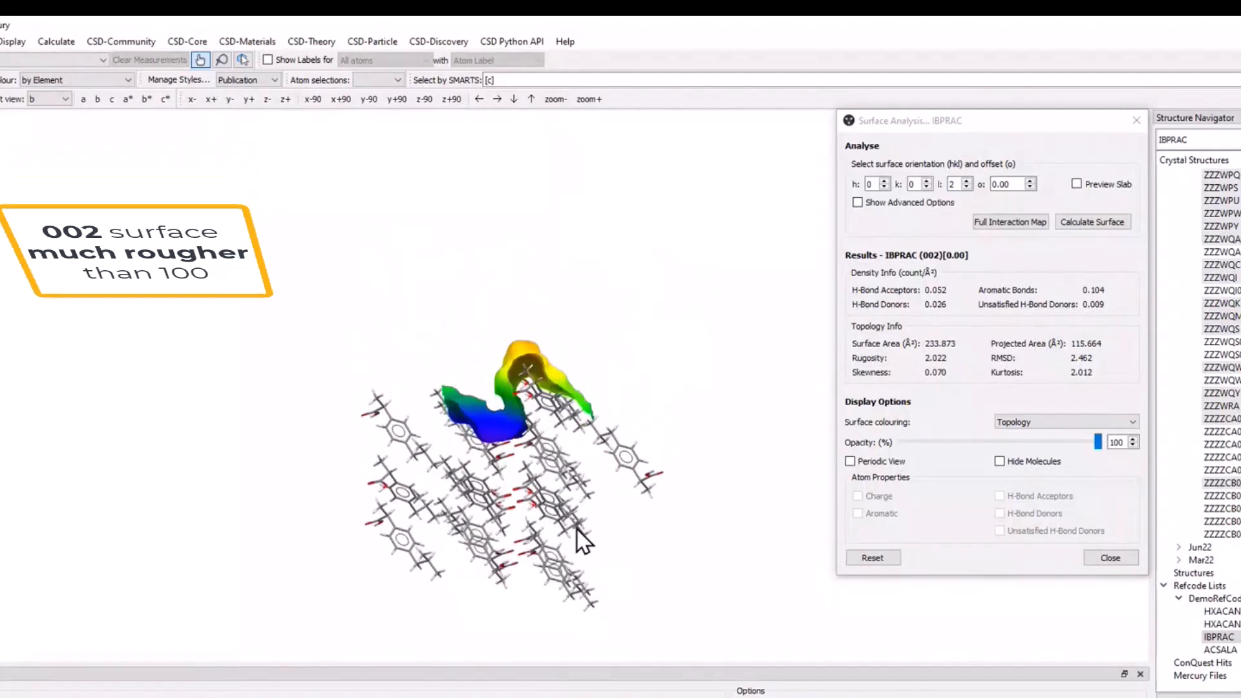
# Colour the (002) surface by Atom Properties, highlighting the H-Bond Acceptors and H-Bond Donors.
pyautogui.click(1054, 421)
pyautogui.click(1054, 423)
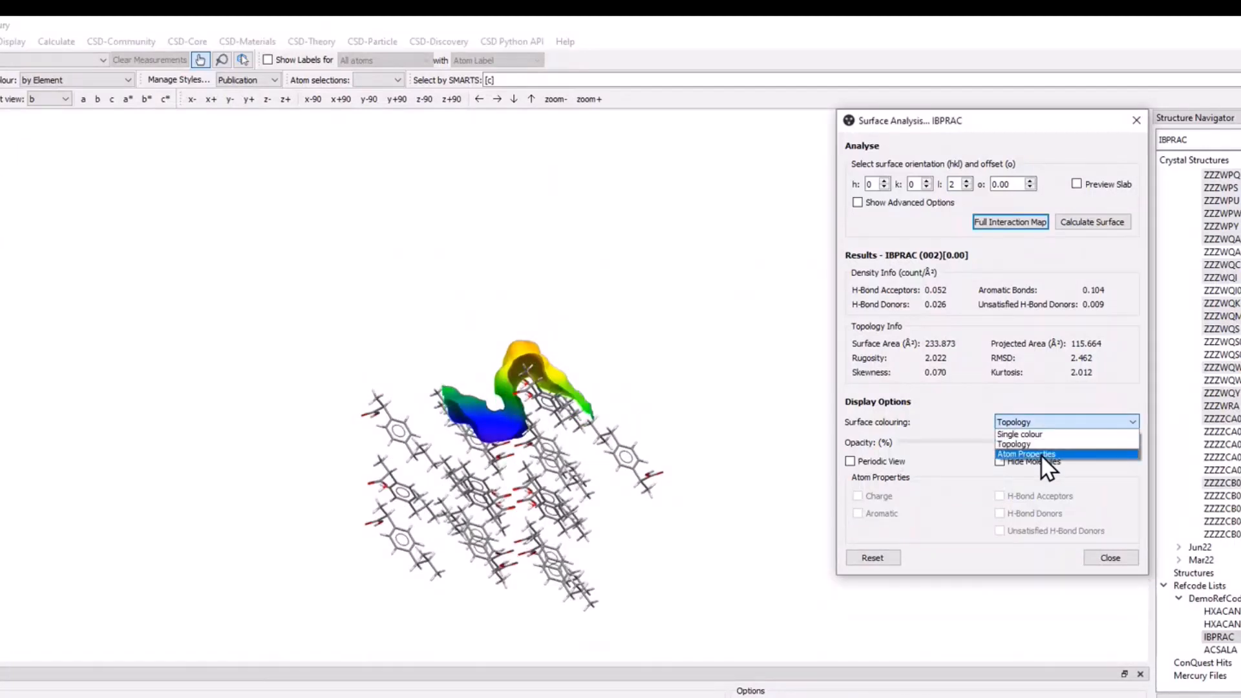
pyautogui.click(1041, 455)
pyautogui.scroll(5, 526, 320)
pyautogui.moveTo(520, 355)
pyautogui.mouseDown()
pyautogui.moveTo(467, 282)
pyautogui.moveTo(511, 336)
pyautogui.mouseUp()
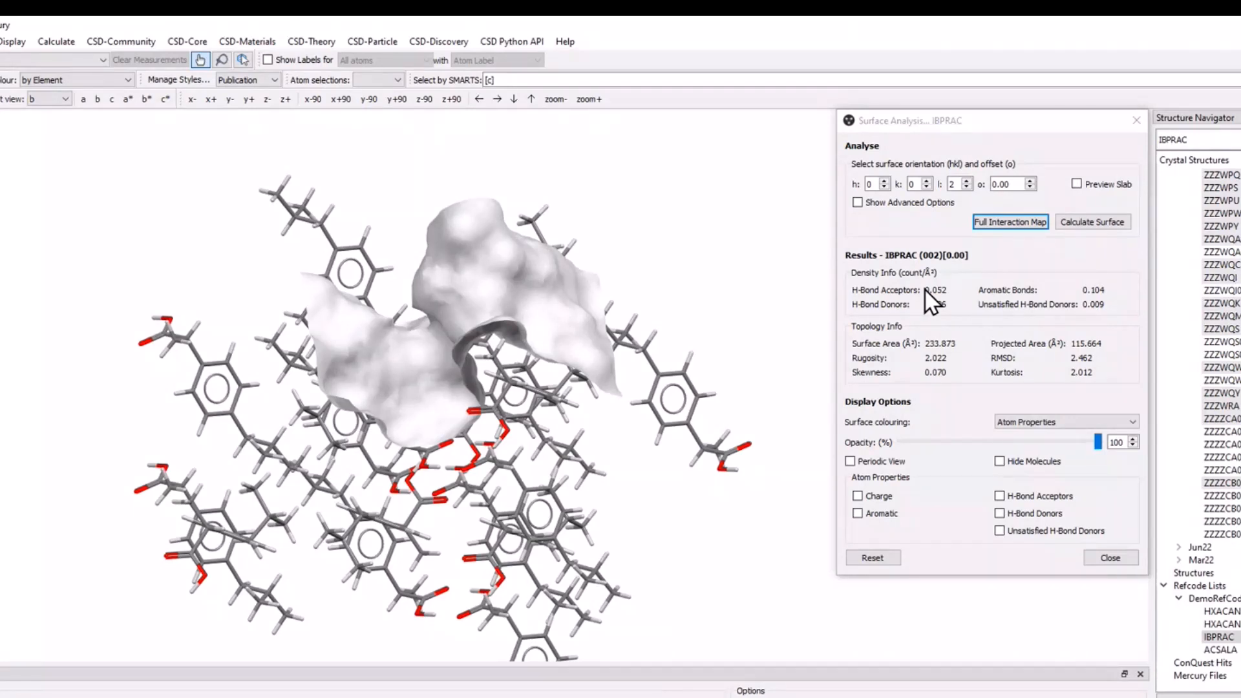
pyautogui.click(1041, 495)
pyautogui.click(1053, 515)
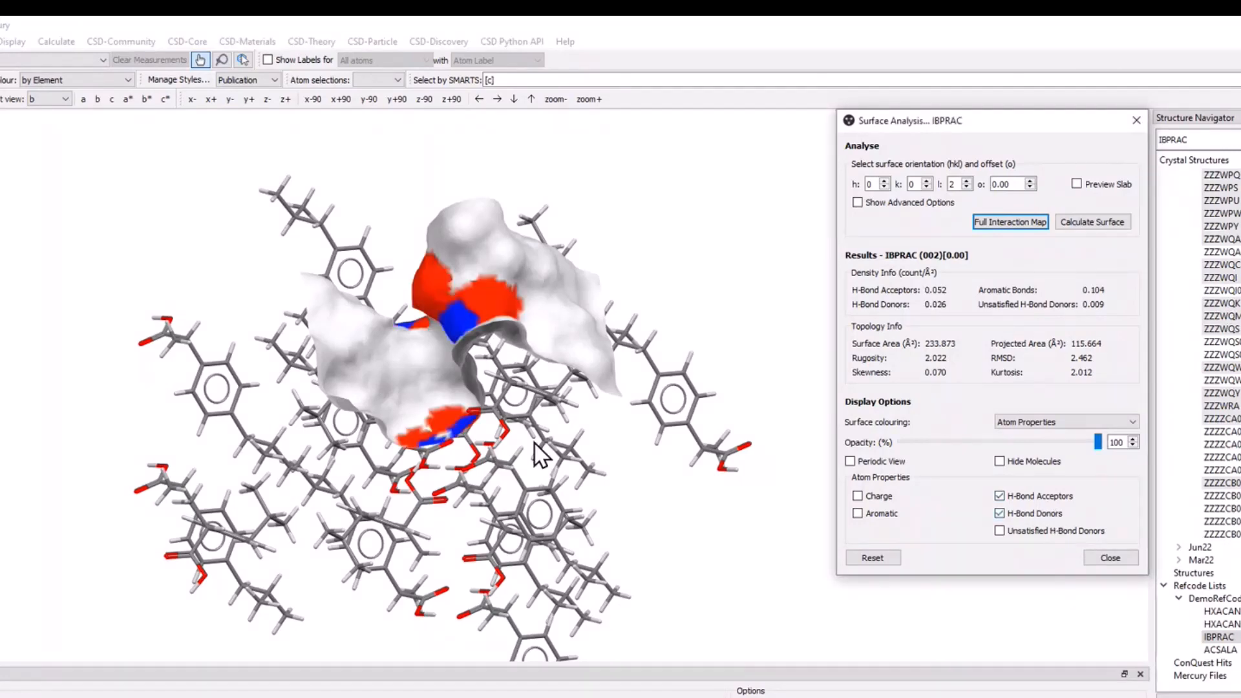
# Display the hydrogen bonds of the structure around the (002) surface using the default definition.
pyautogui.moveTo(542, 455); pyautogui.dragTo(471, 476)
pyautogui.scroll(5, 477, 349)
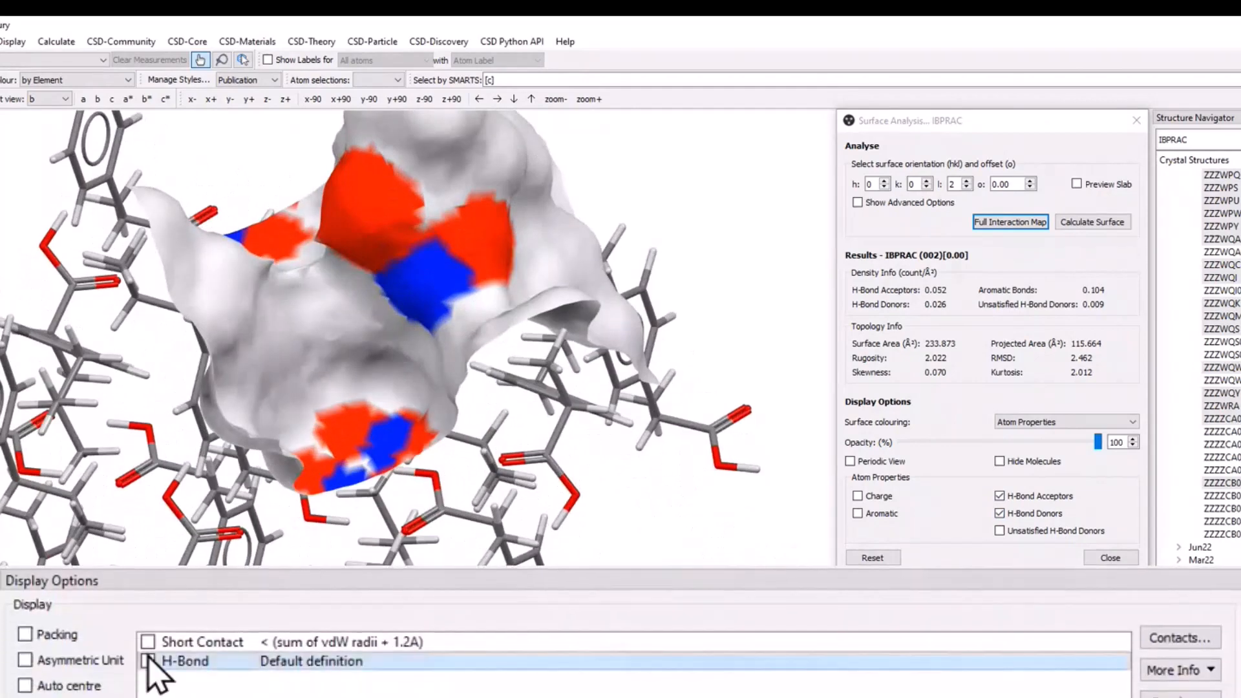
pyautogui.click(149, 661)
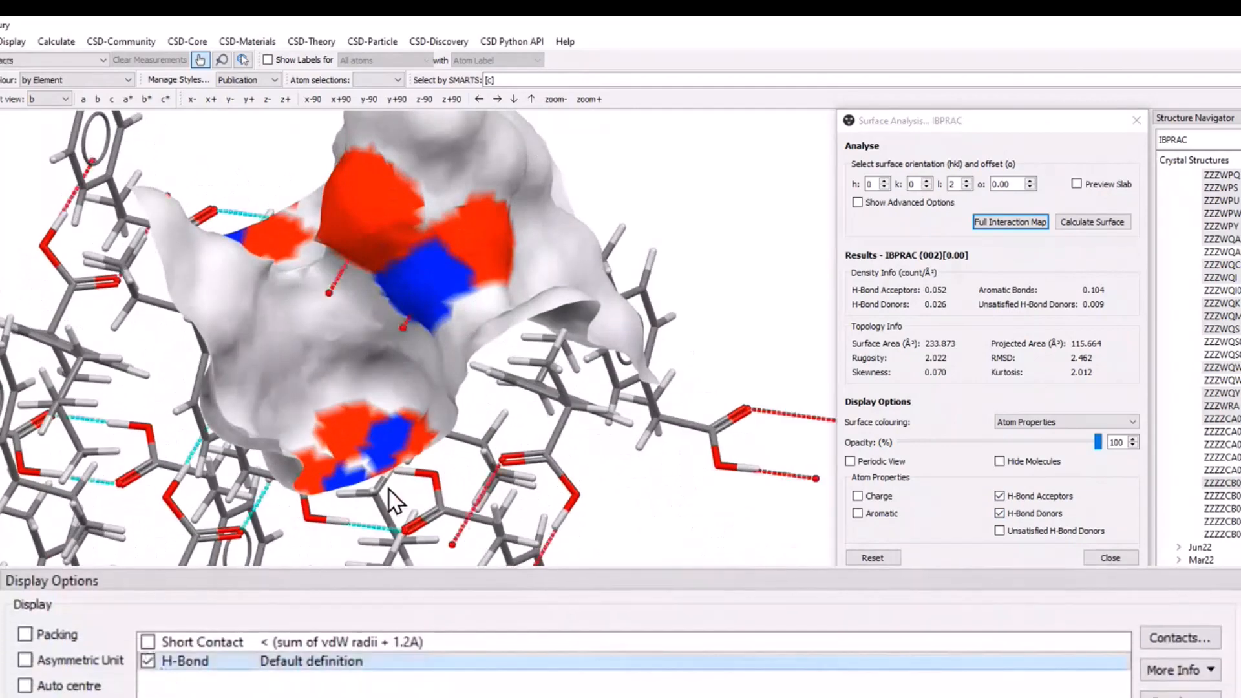
# Examine the hydrogen bonds around the acceptor and donor regions of the (002) surface from several angles.
pyautogui.moveTo(390, 489); pyautogui.dragTo(379, 456)
pyautogui.moveTo(380, 392); pyautogui.dragTo(509, 387, button='middle')
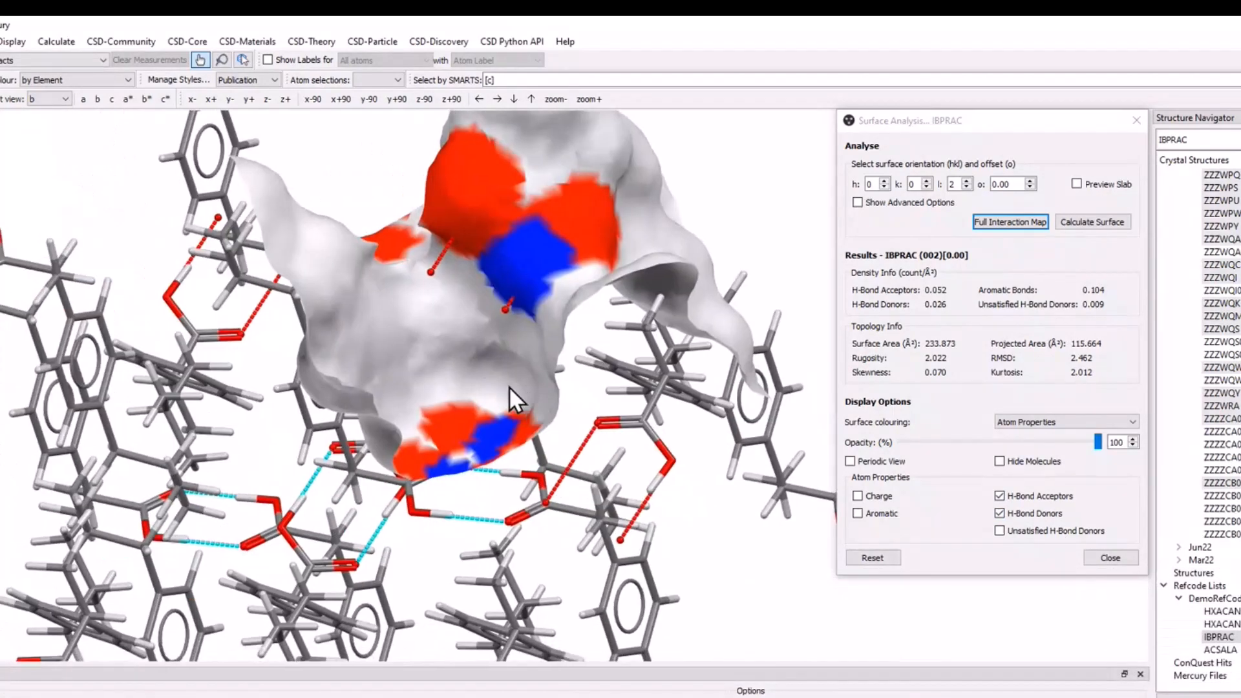
pyautogui.moveTo(509, 386); pyautogui.dragTo(504, 506)
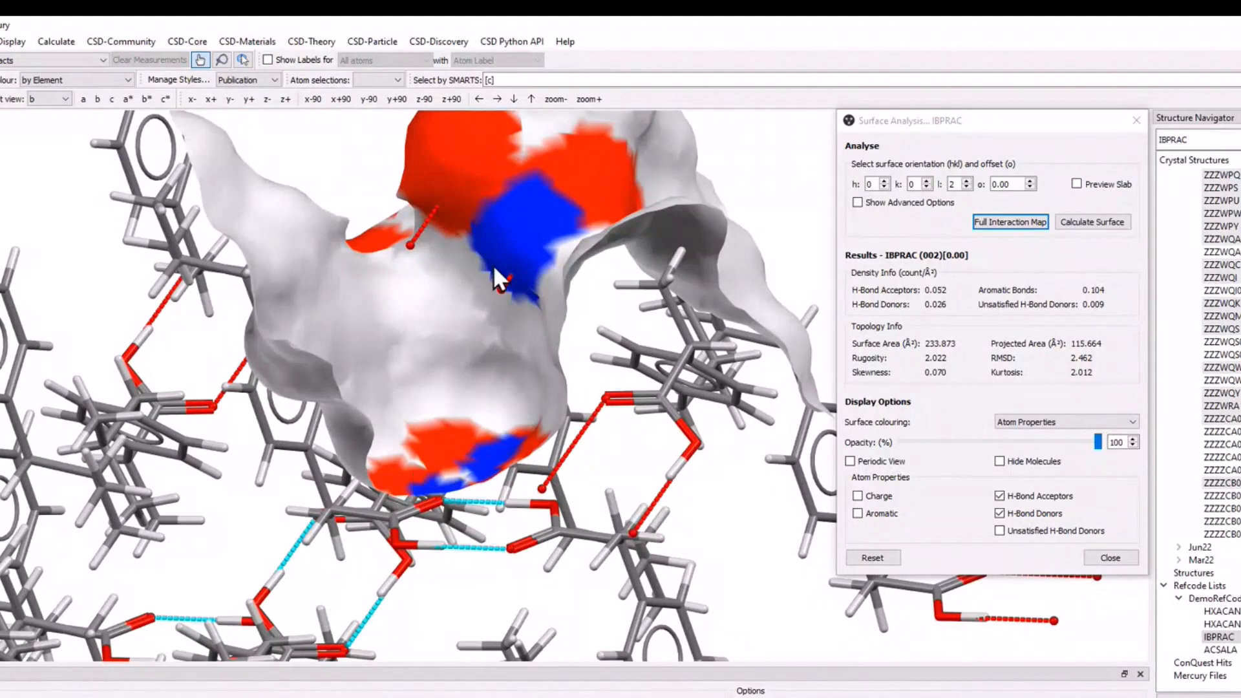
pyautogui.moveTo(495, 271); pyautogui.dragTo(415, 181)
pyautogui.moveTo(462, 220); pyautogui.dragTo(491, 287)
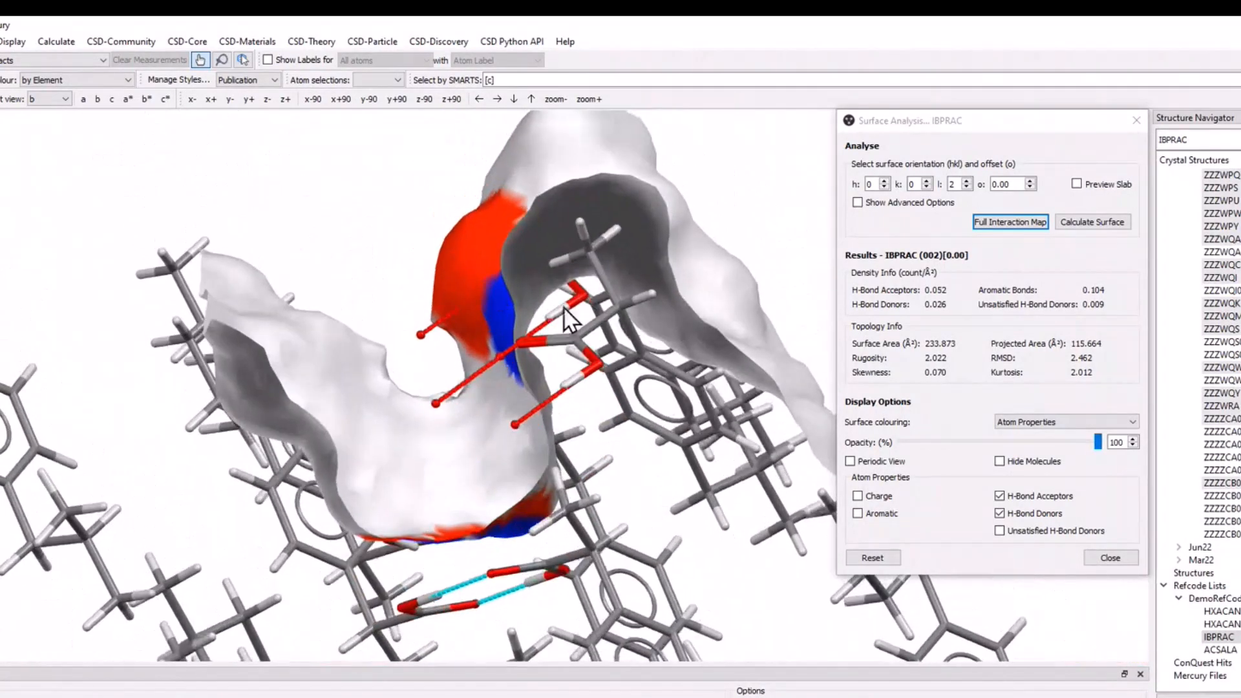
pyautogui.moveTo(579, 310); pyautogui.dragTo(618, 443)
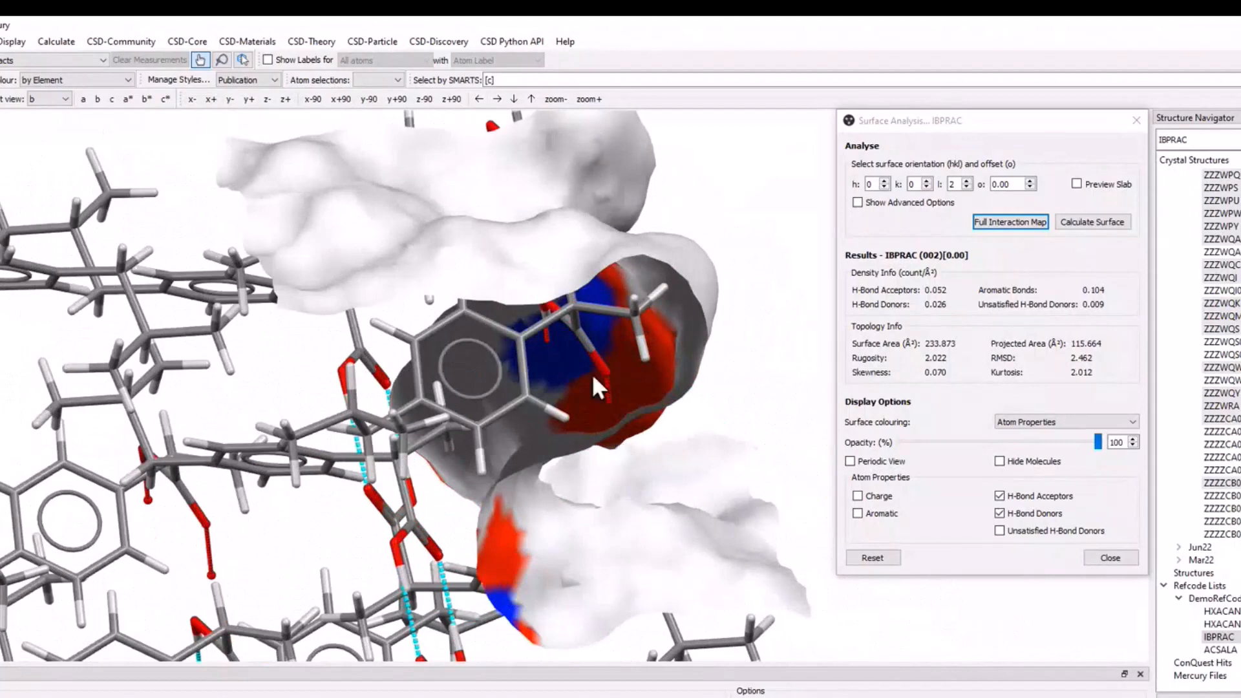
pyautogui.moveTo(588, 385); pyautogui.dragTo(498, 405)
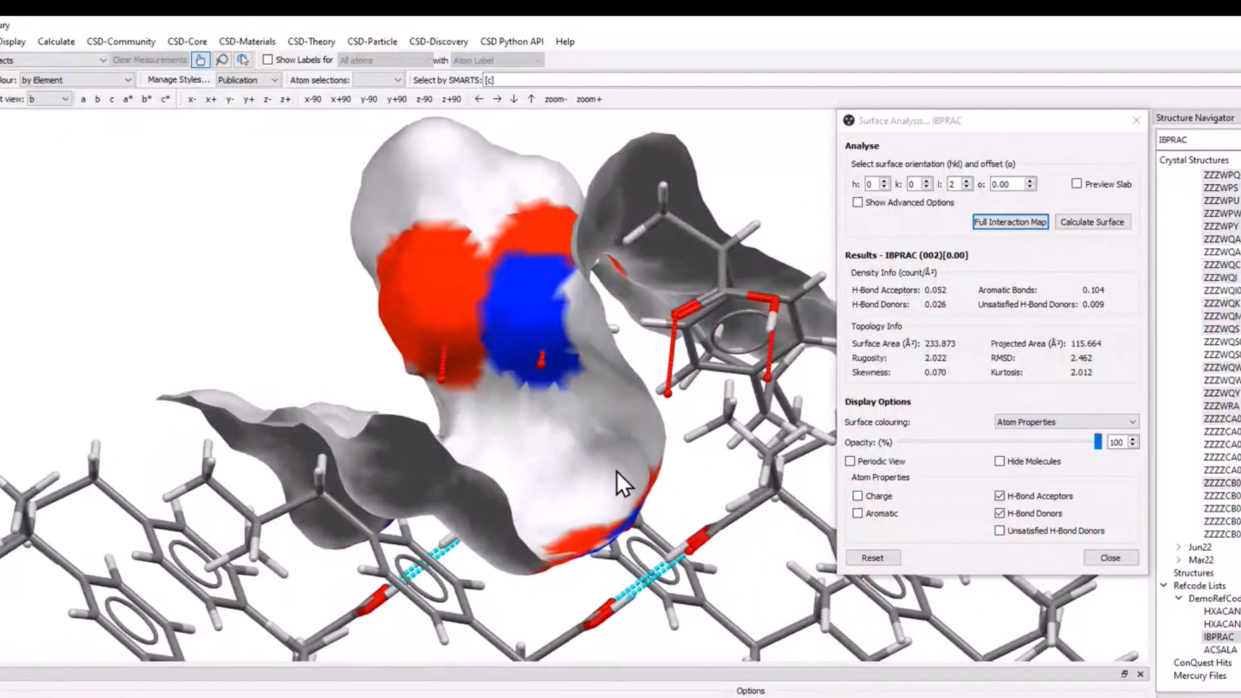
pyautogui.moveTo(616, 526); pyautogui.dragTo(545, 366)
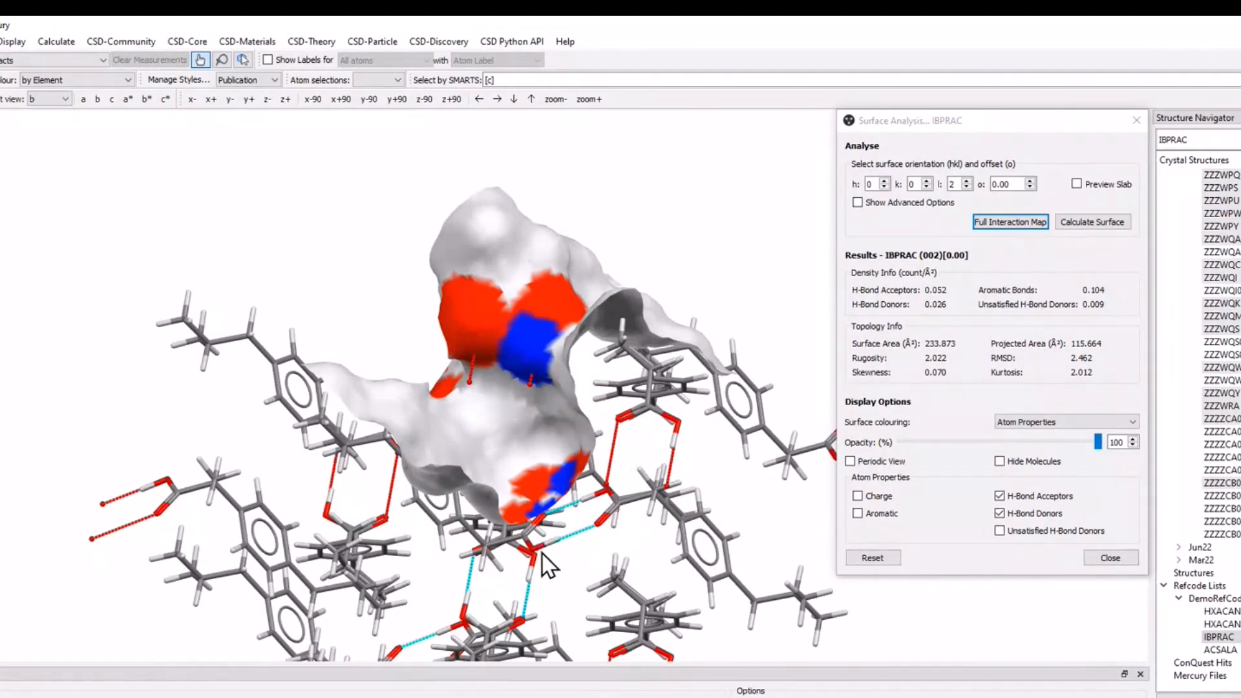
pyautogui.moveTo(591, 507); pyautogui.dragTo(586, 537)
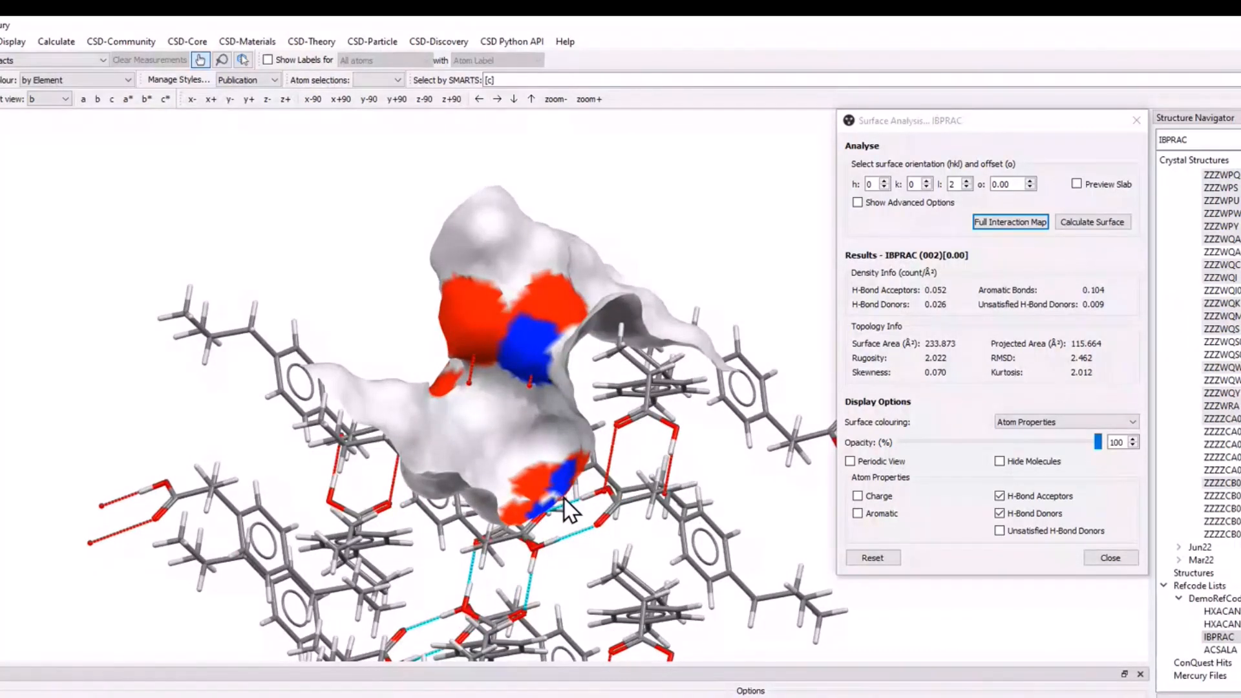
pyautogui.moveTo(564, 498); pyautogui.dragTo(593, 517)
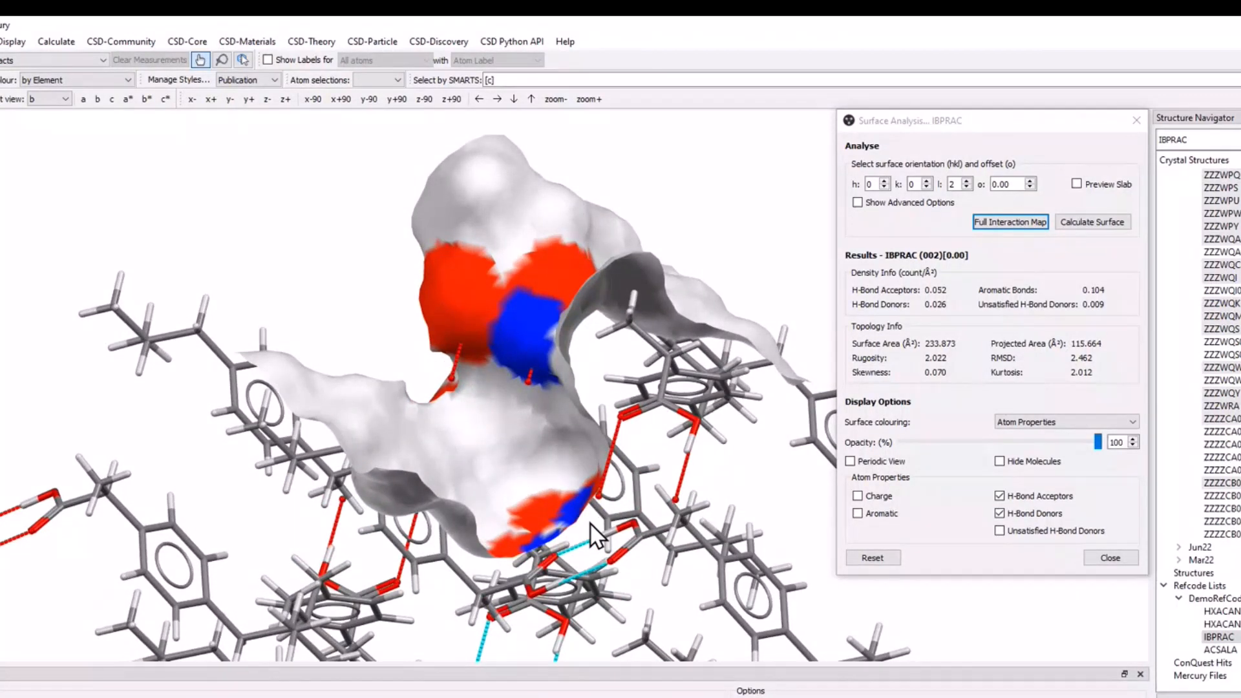
# Highlight the Unsatisfied H-Bond Donors on the (002) surface and inspect them against the surrounding hydrogen bonds.
pyautogui.click(1037, 531)
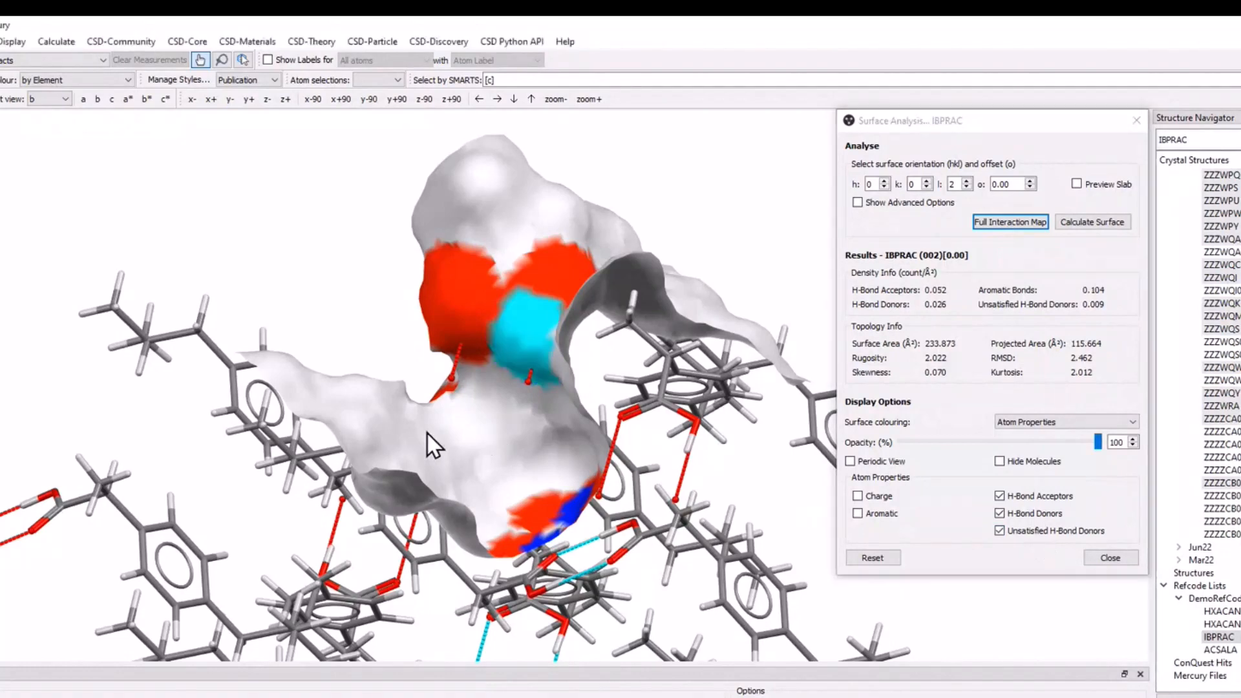
pyautogui.moveTo(427, 432); pyautogui.dragTo(537, 283)
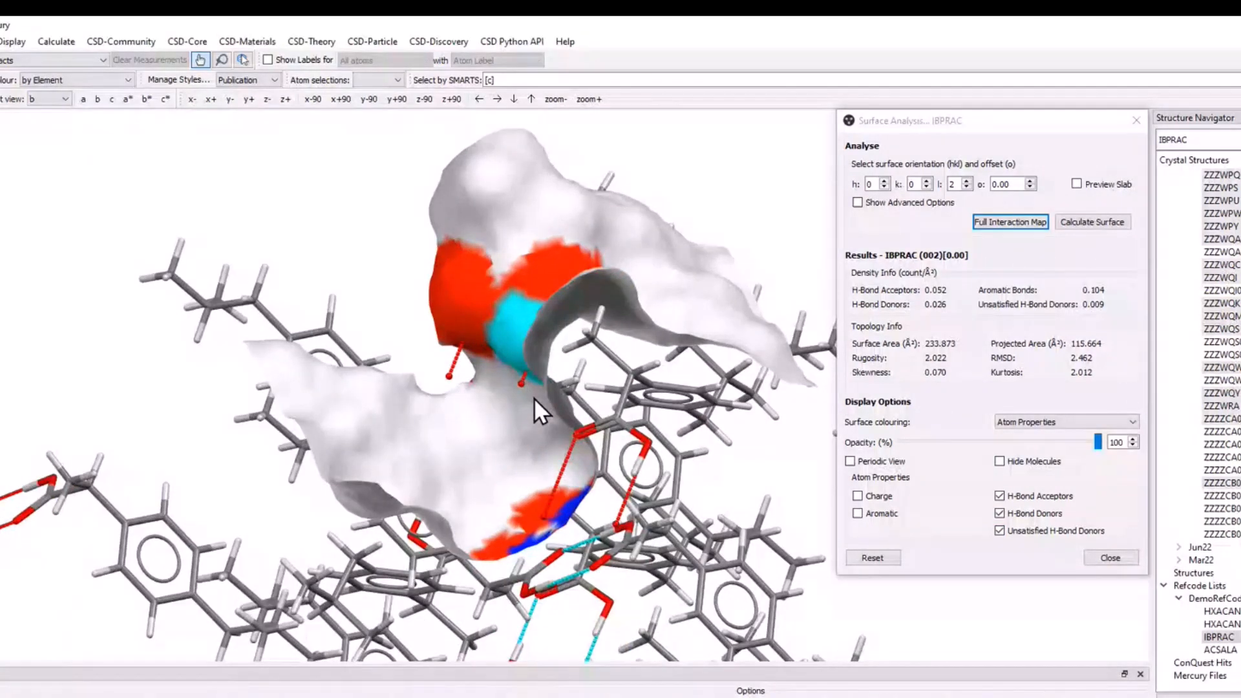
pyautogui.moveTo(534, 397); pyautogui.dragTo(627, 498)
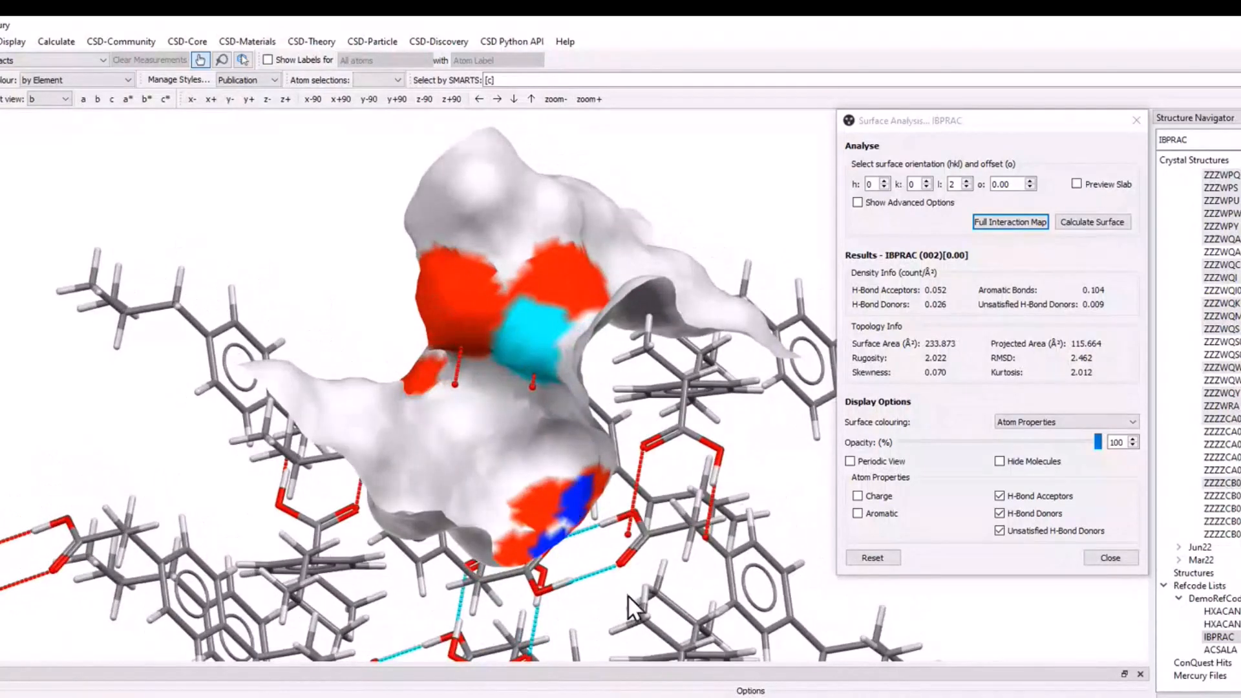
pyautogui.moveTo(628, 595); pyautogui.dragTo(619, 551)
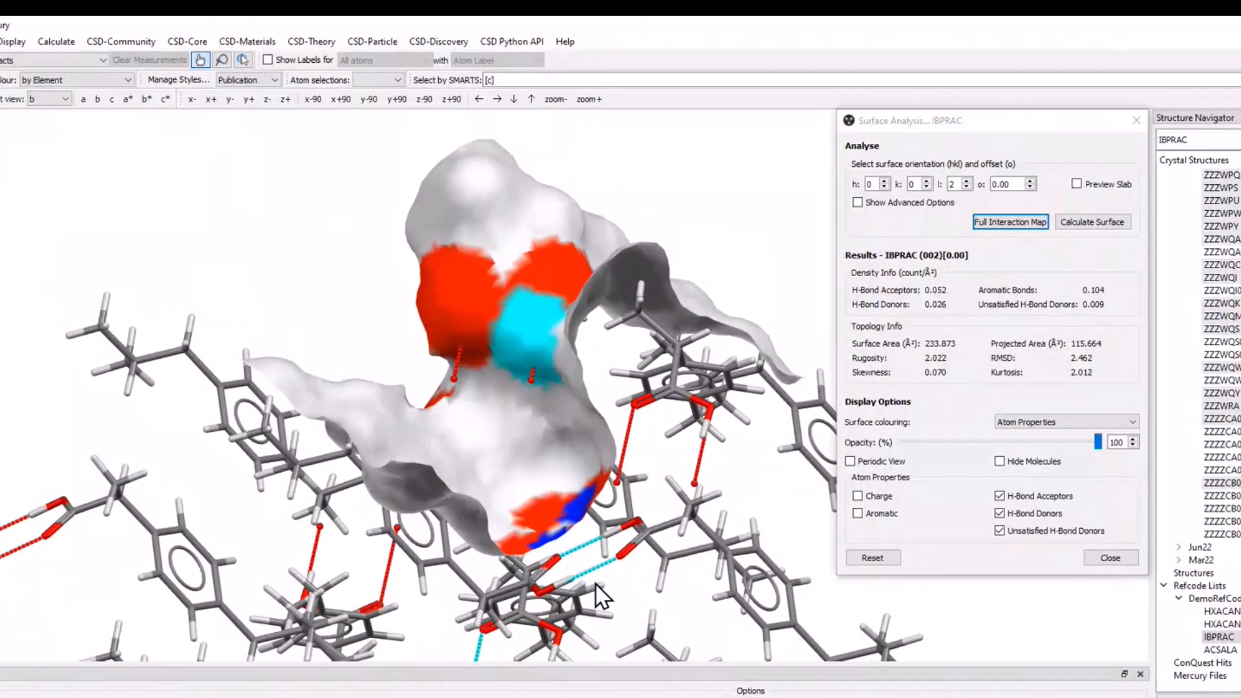
pyautogui.moveTo(647, 537); pyautogui.dragTo(630, 388)
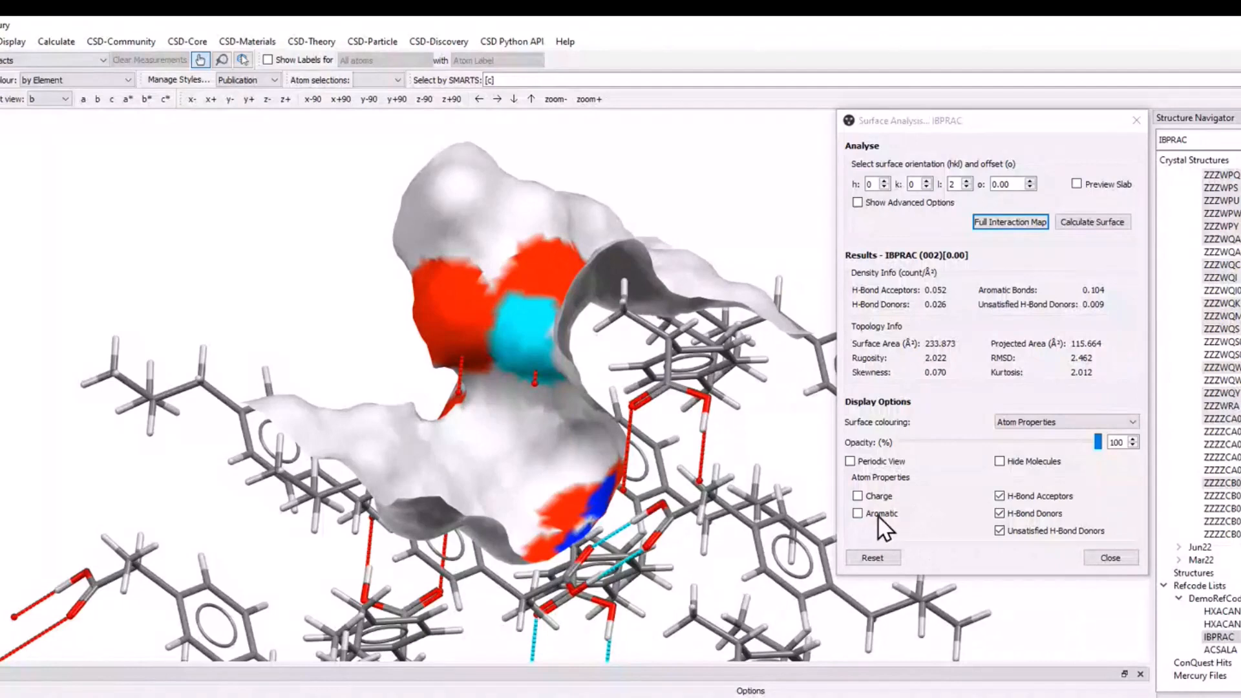
# Add Aromatic highlighting to the (002) surface and remove the H-Bond Acceptors and H-Bond Donors colouring.
pyautogui.click(857, 513)
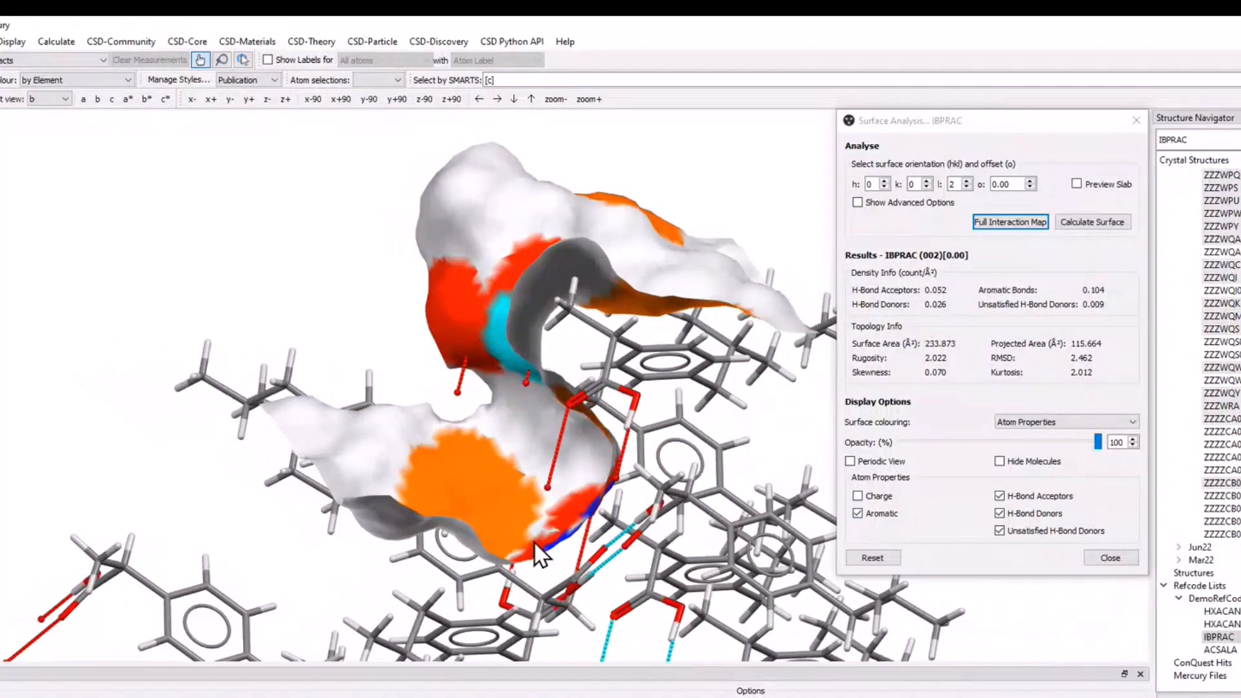
pyautogui.moveTo(621, 491); pyautogui.dragTo(544, 550)
pyautogui.click(1000, 496)
pyautogui.click(1000, 514)
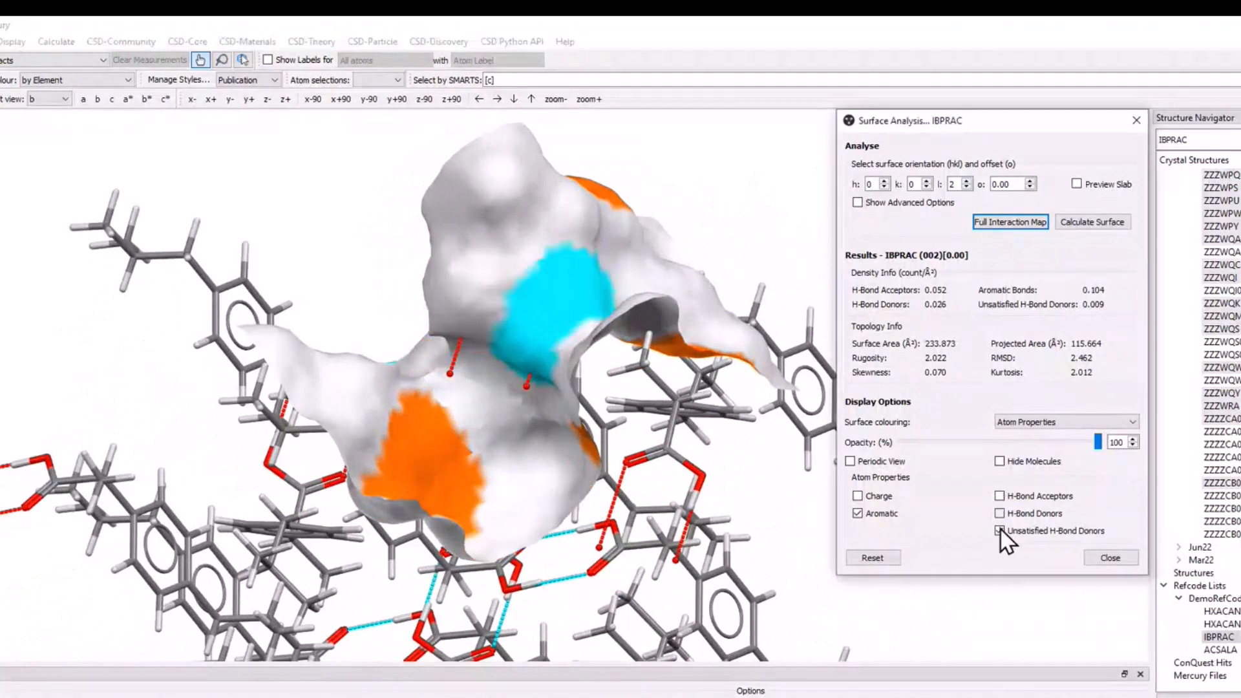
# Colour the (002) surface by Charge only, clearing Aromatic and Unsatisfied H-Bond Donors, and inspect the charge distribution.
pyautogui.click(1001, 531)
pyautogui.click(858, 513)
pyautogui.click(859, 497)
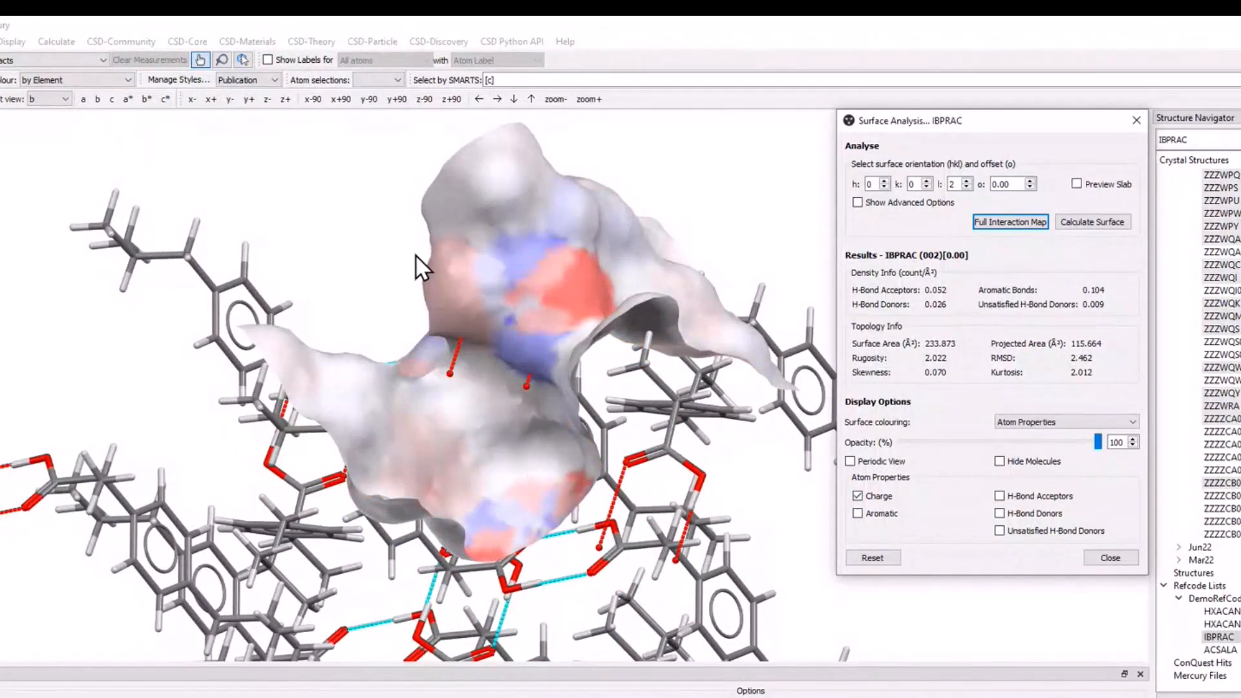
pyautogui.moveTo(416, 255); pyautogui.dragTo(518, 447)
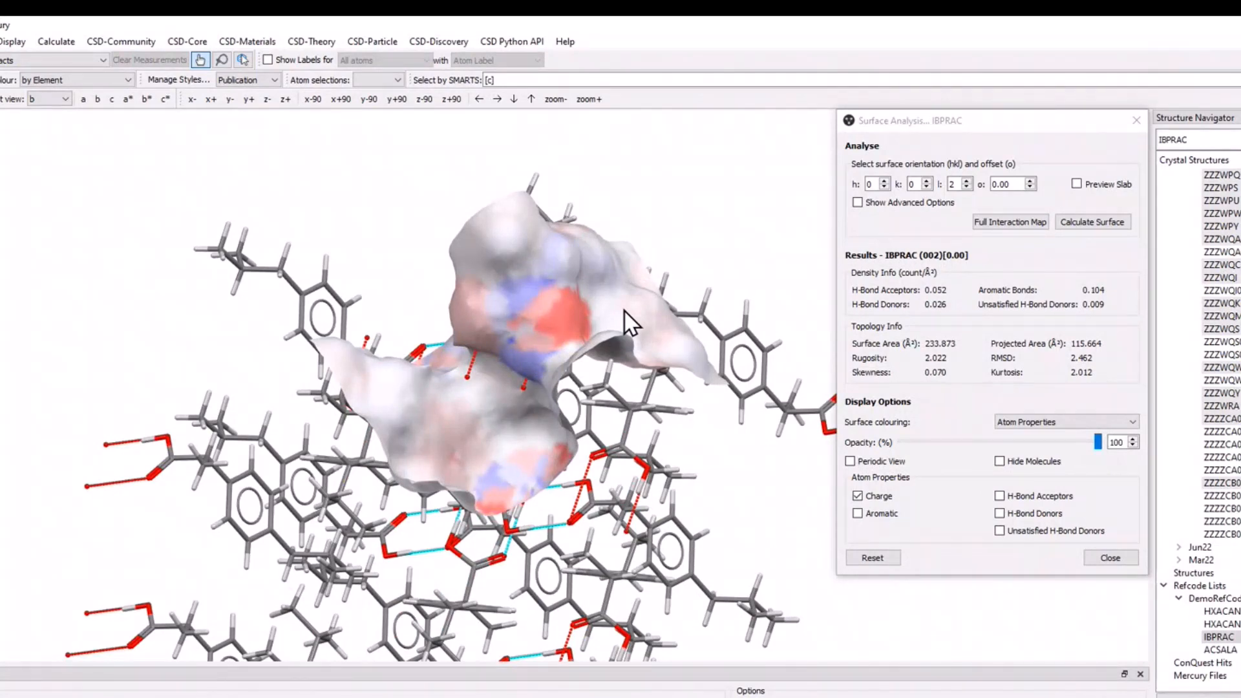
pyautogui.moveTo(559, 479); pyautogui.dragTo(582, 449)
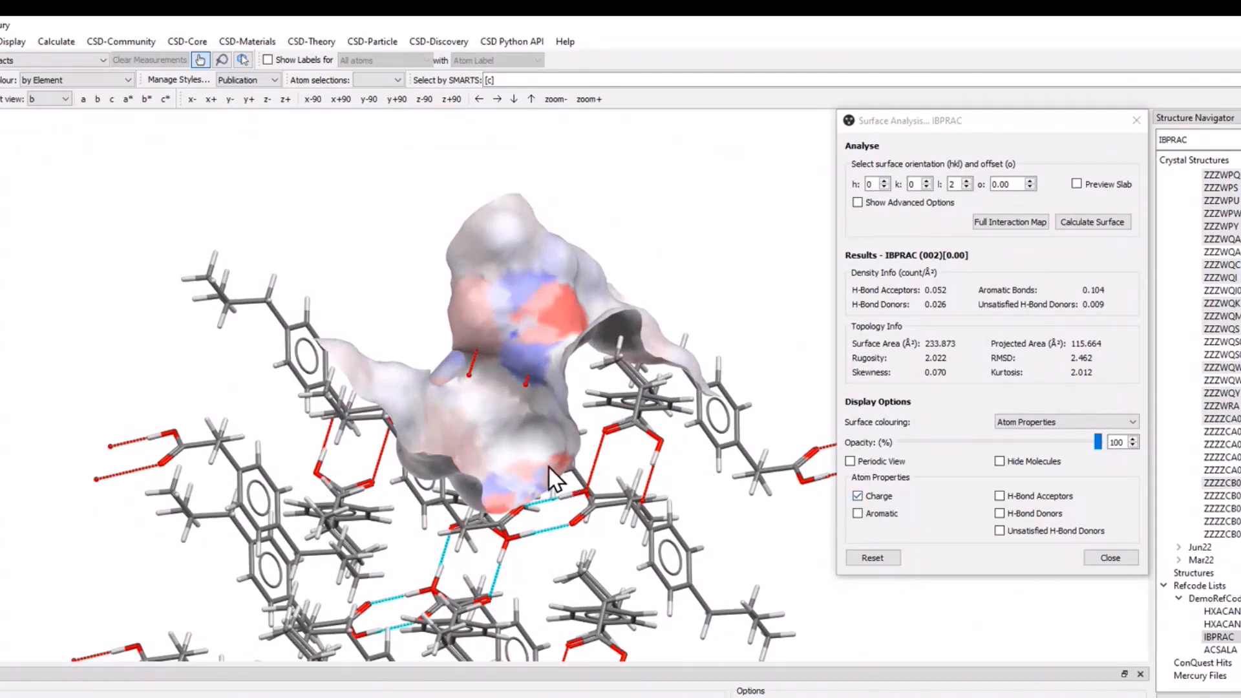
# Replace the Charge colouring with H-Bond Acceptors, H-Bond Donors and Unsatisfied H-Bond Donors, keeping Atom Properties as the surface colouring.
pyautogui.click(880, 497)
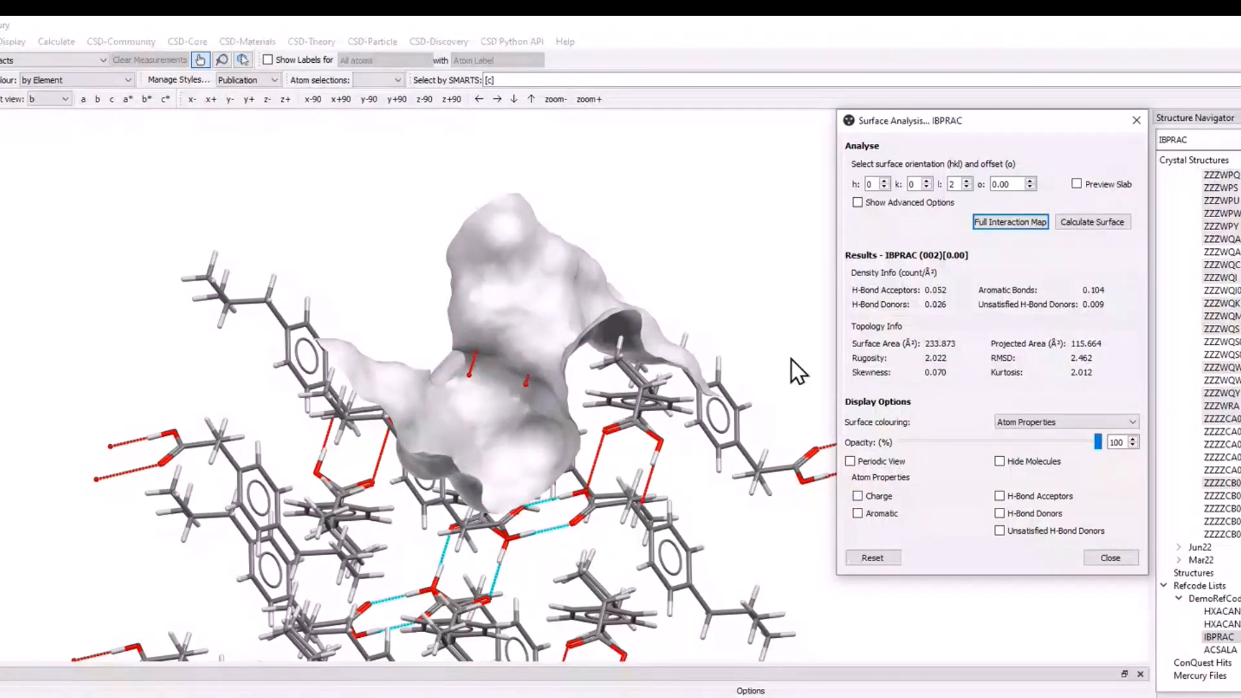
pyautogui.moveTo(541, 418); pyautogui.dragTo(499, 424)
pyautogui.click(1082, 424)
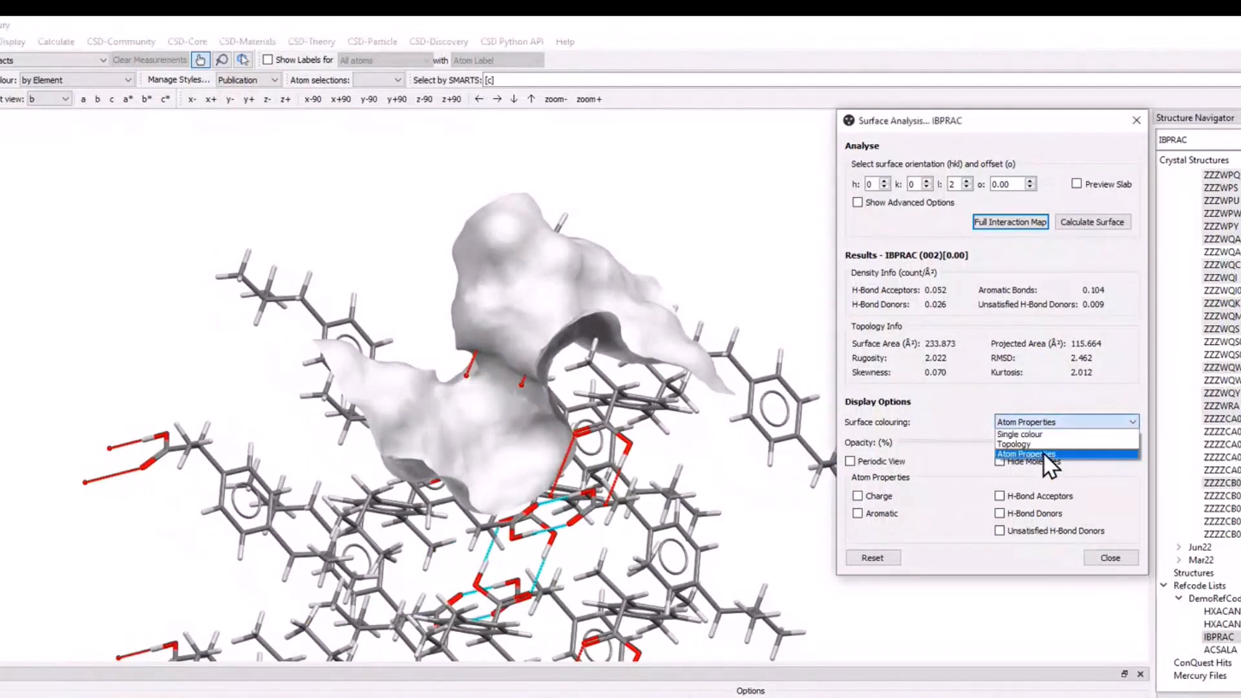
pyautogui.click(1042, 452)
pyautogui.click(1030, 496)
pyautogui.click(1035, 514)
pyautogui.click(1002, 532)
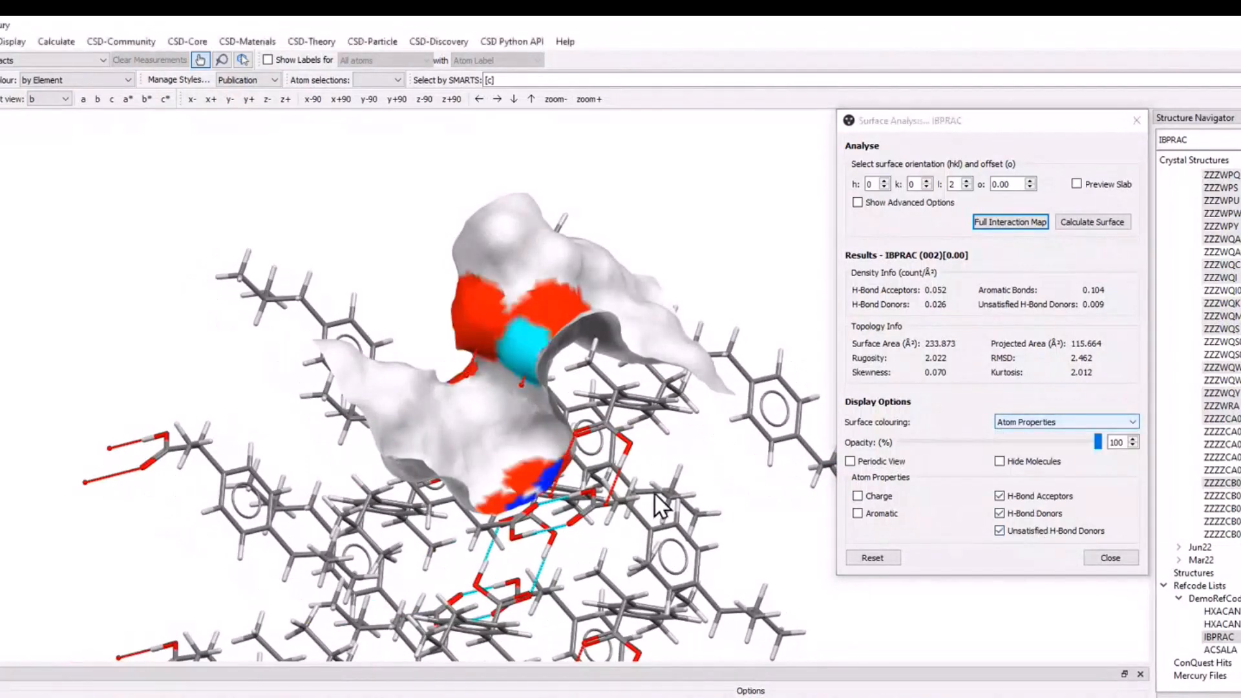
# Show the advanced options, set the surface size to U 2 and V 2, recalculate, and inspect the enlarged surface.
pyautogui.scroll(-5, 659, 505)
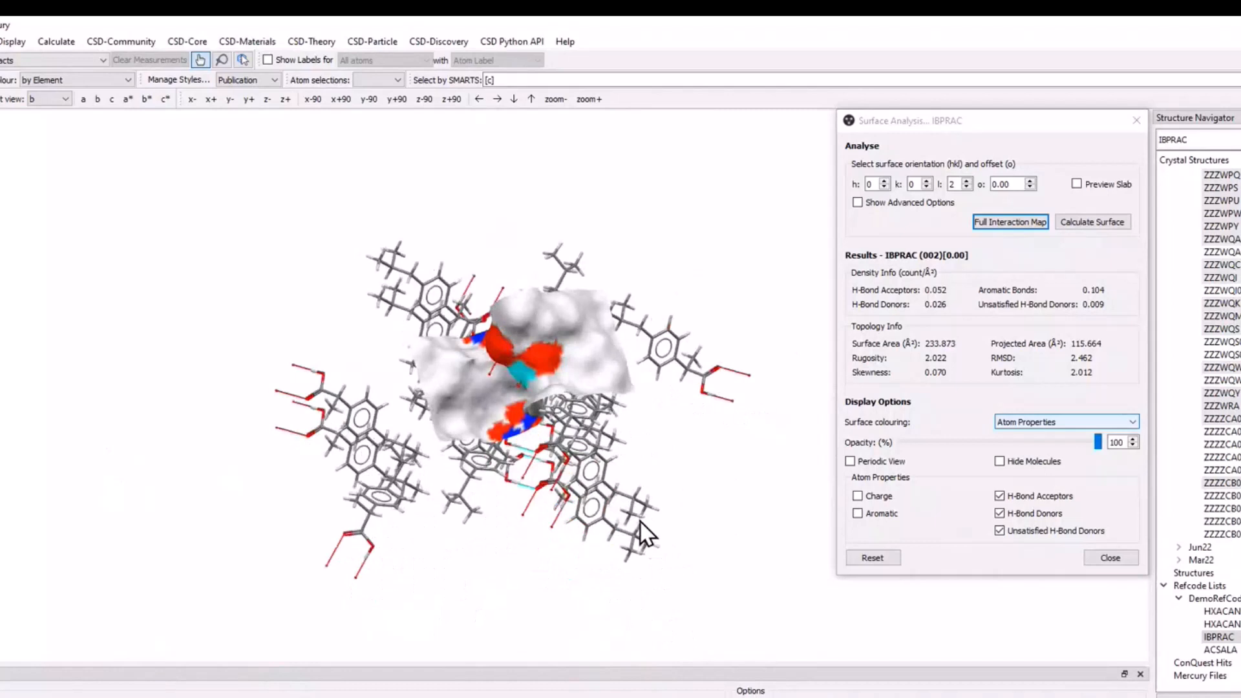
pyautogui.moveTo(645, 533); pyautogui.dragTo(677, 410)
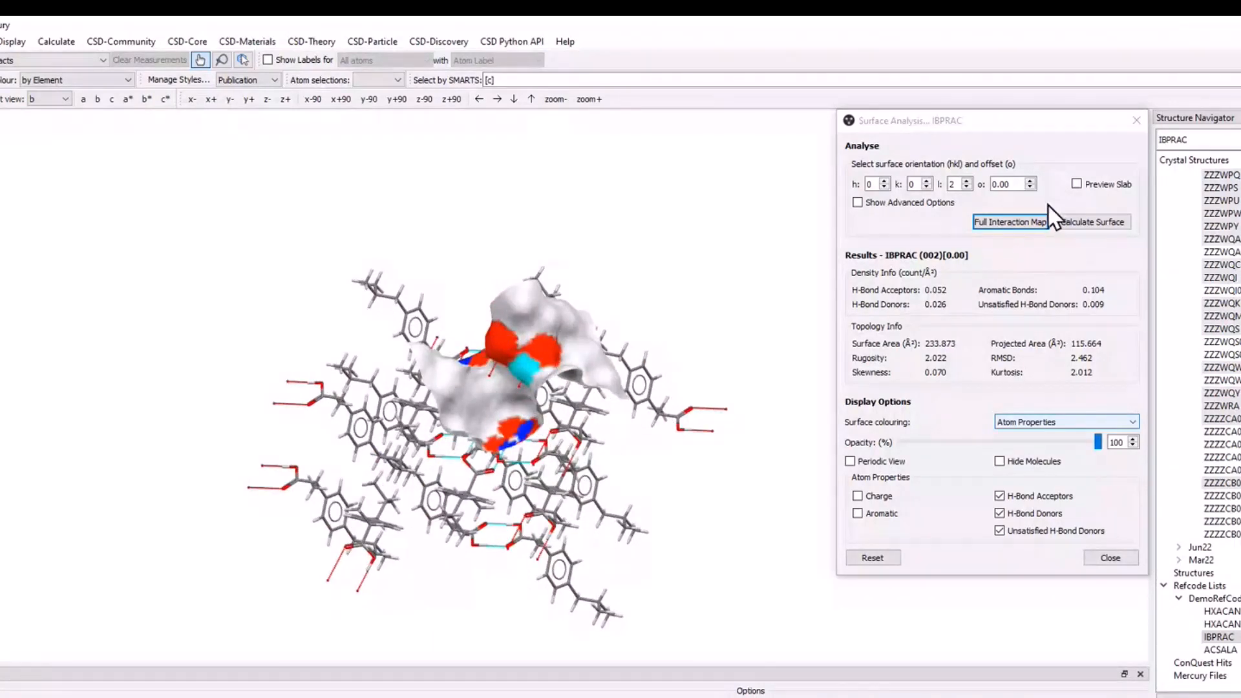
pyautogui.click(858, 202)
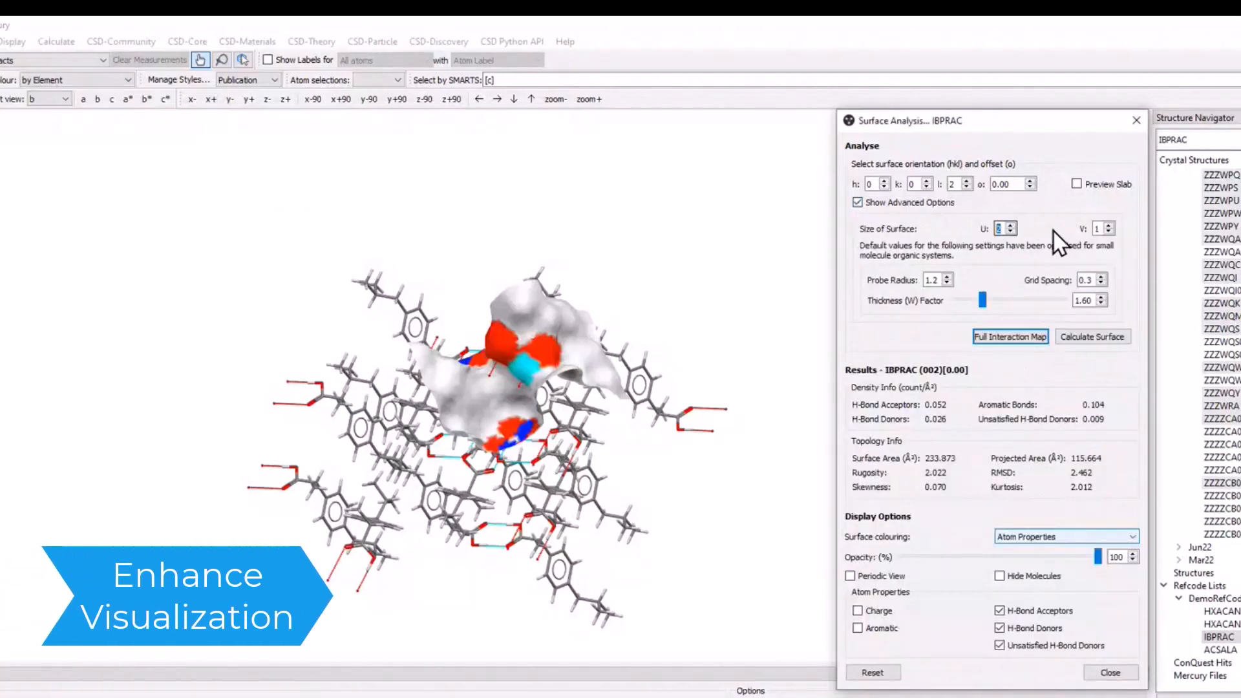
pyautogui.click(1110, 225)
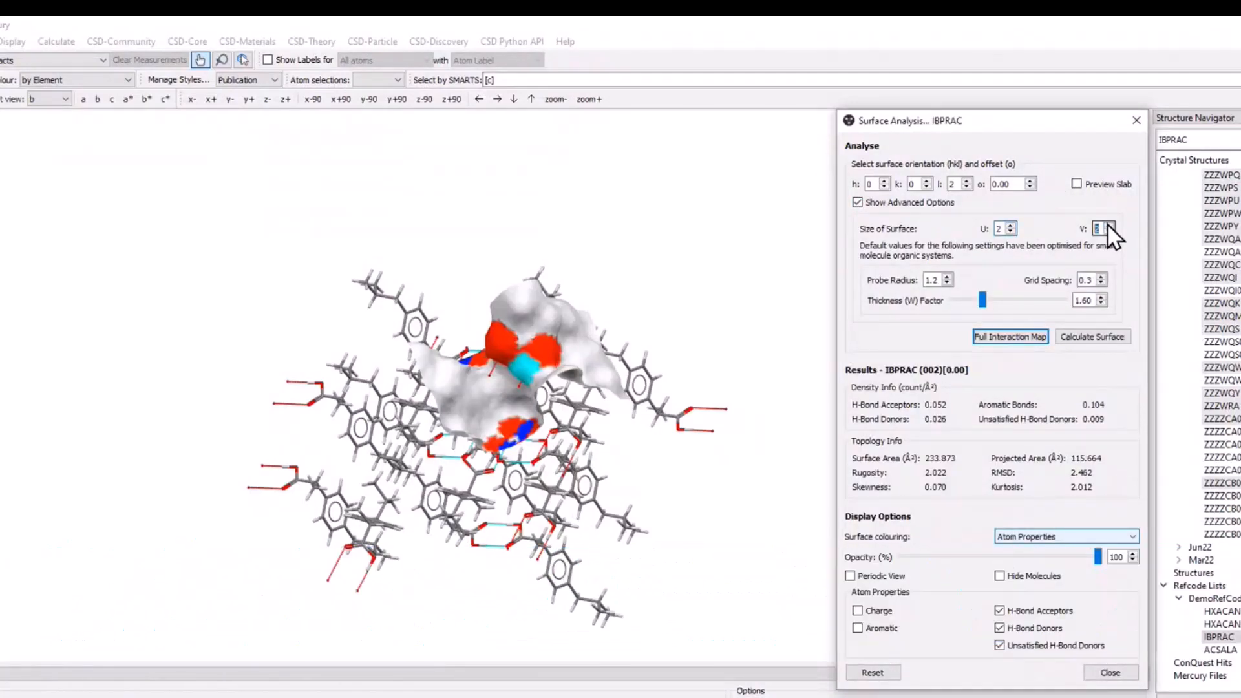
pyautogui.click(1123, 336)
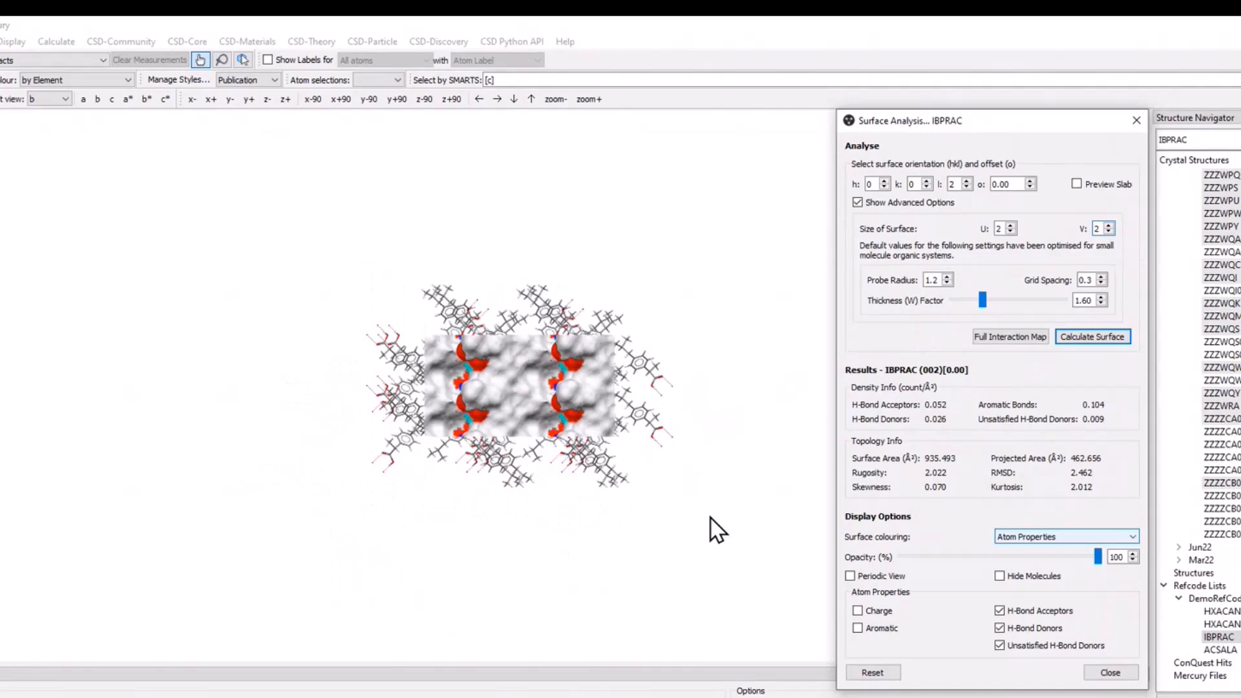
pyautogui.moveTo(569, 511); pyautogui.dragTo(564, 295)
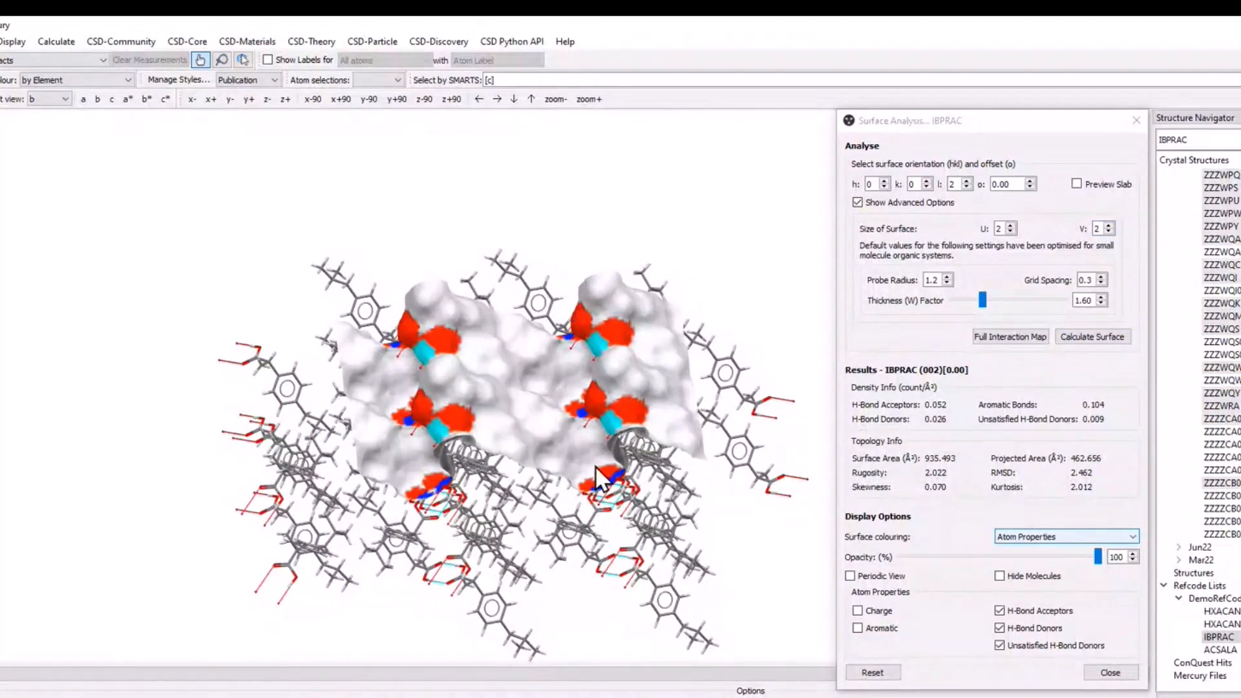
pyautogui.moveTo(596, 467); pyautogui.dragTo(595, 377)
pyautogui.scroll(2, 595, 377)
pyautogui.scroll(3, 536, 435)
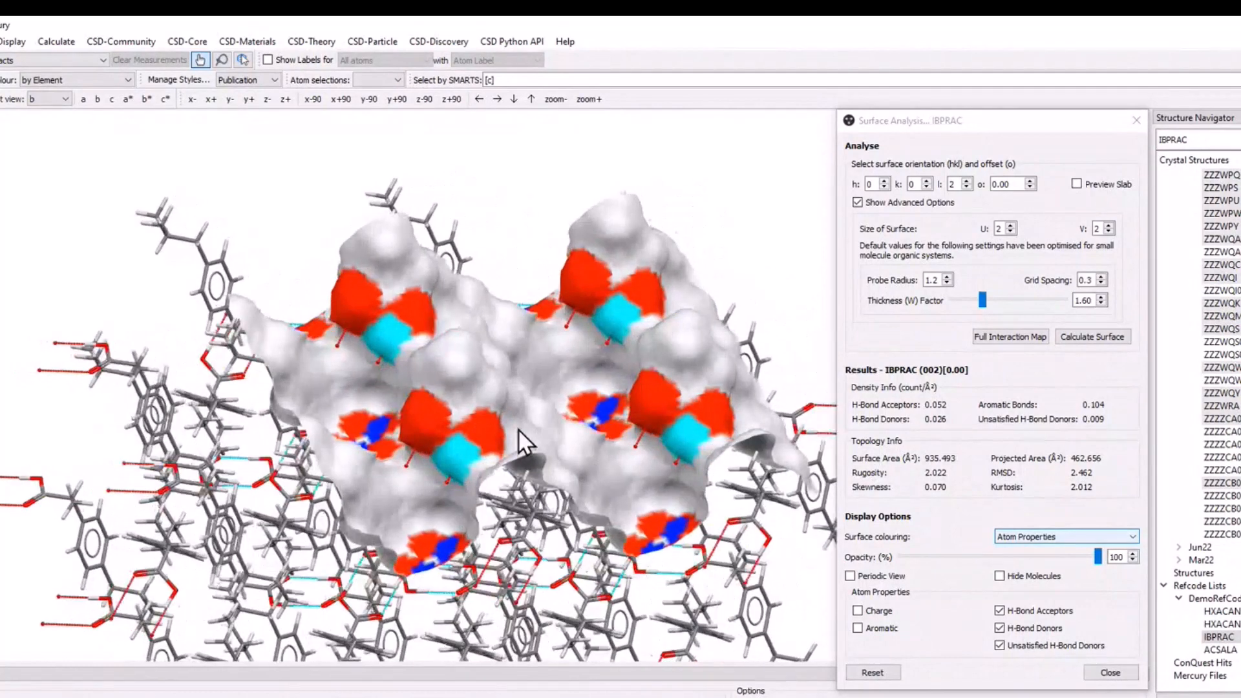
pyautogui.scroll(-3, 626, 418)
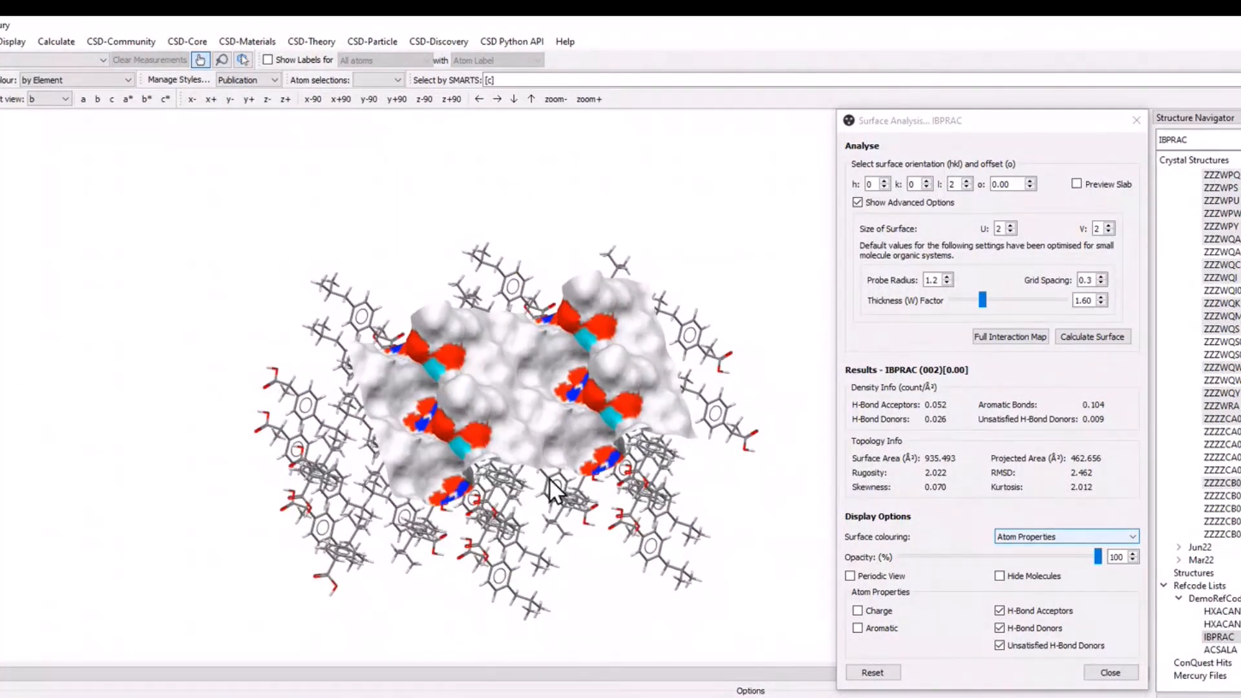
# Set the surface size back to U 1 and V 1 and recalculate the (002) surface.
pyautogui.click(1010, 231)
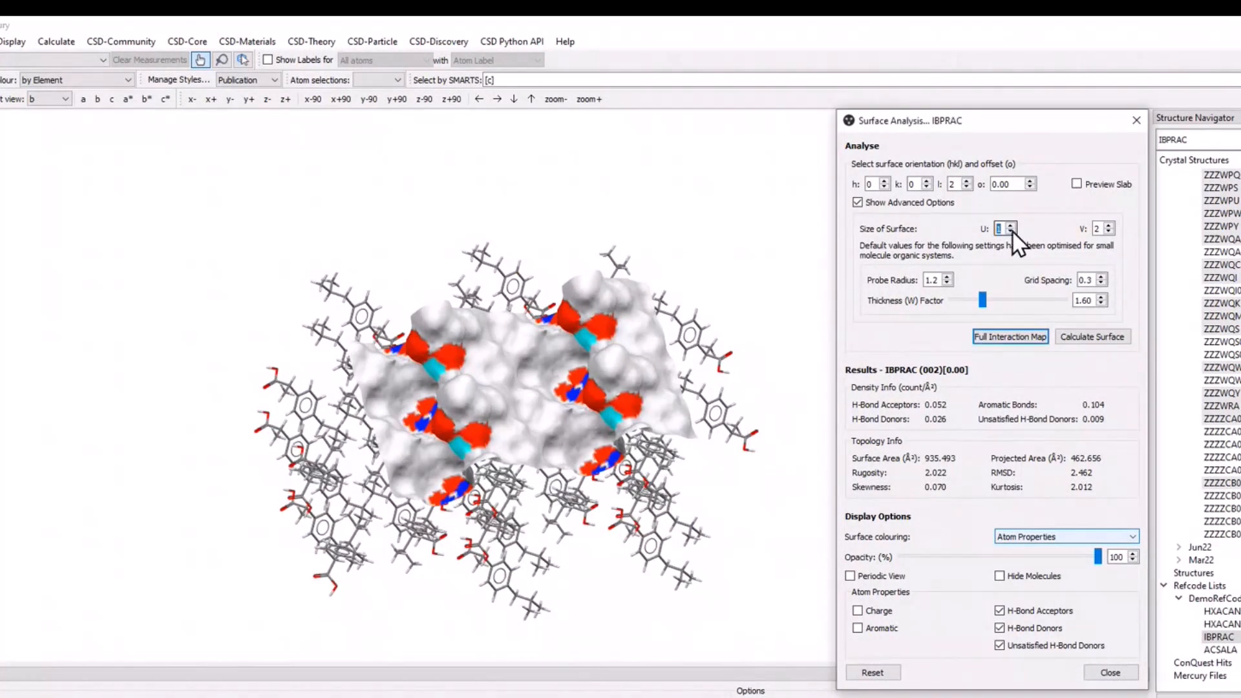
pyautogui.click(1109, 232)
pyautogui.click(1077, 336)
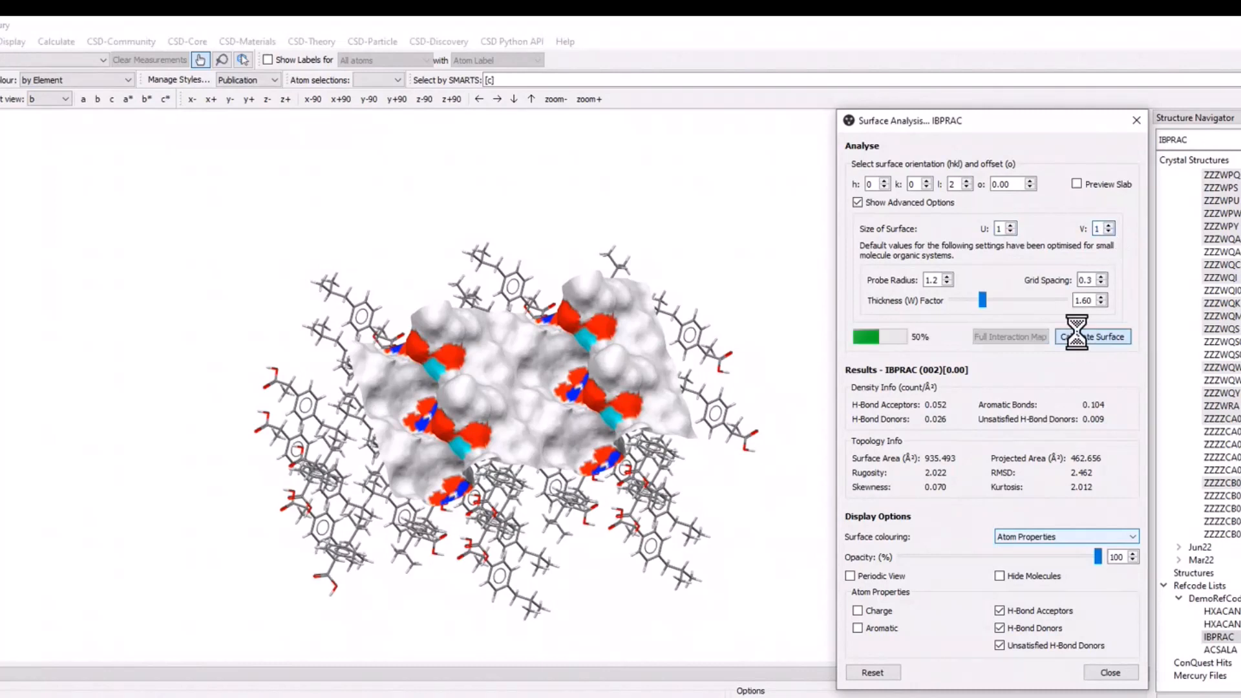
pyautogui.moveTo(638, 496); pyautogui.dragTo(513, 294)
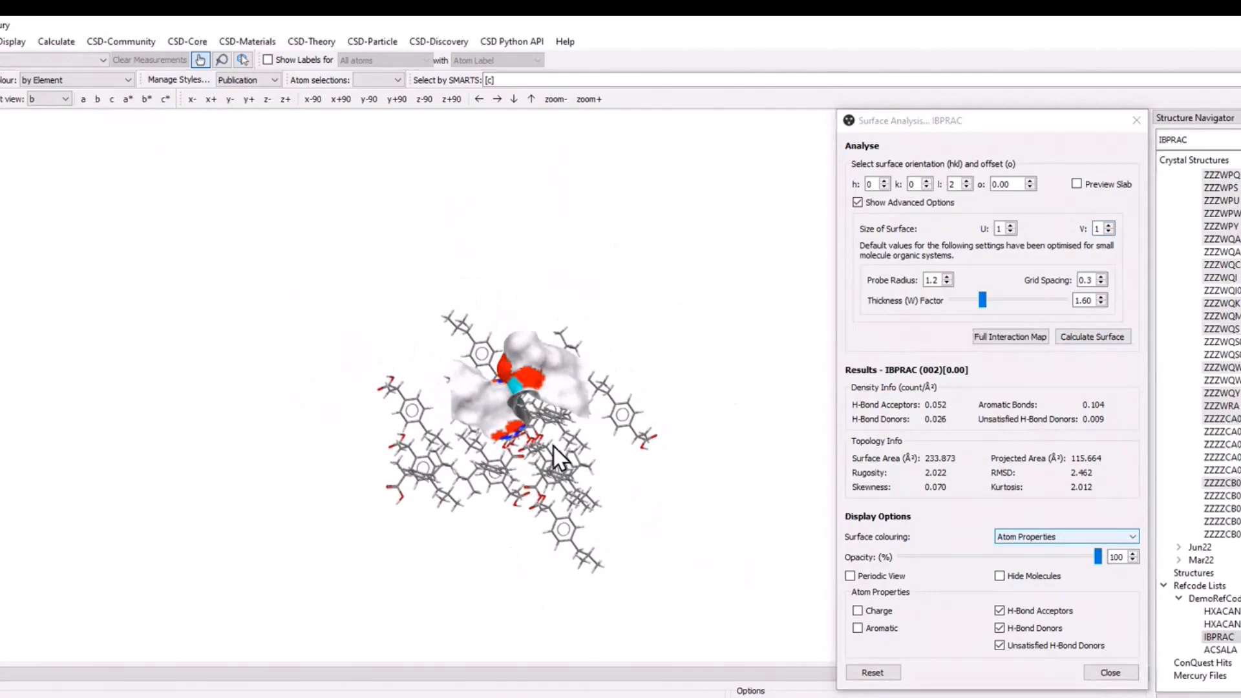
pyautogui.scroll(3, 576, 301)
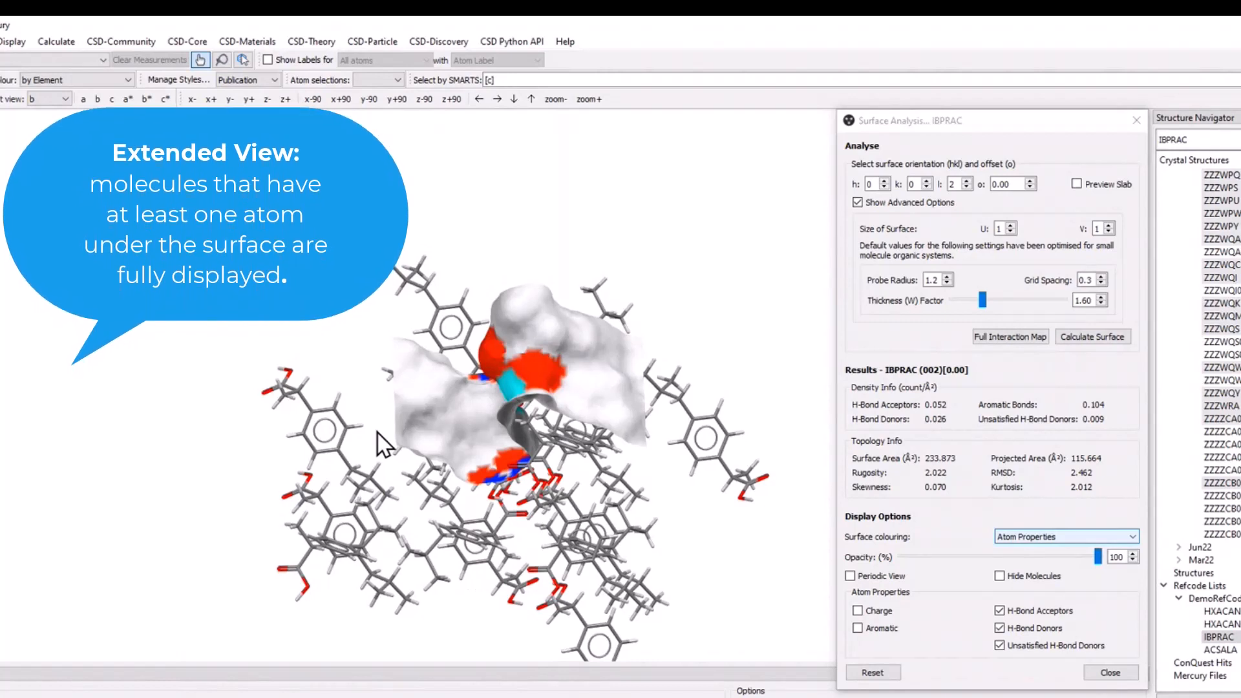
# Switch the (002) surface display to Periodic View and inspect the atoms within the surface's bounding box.
pyautogui.click(871, 576)
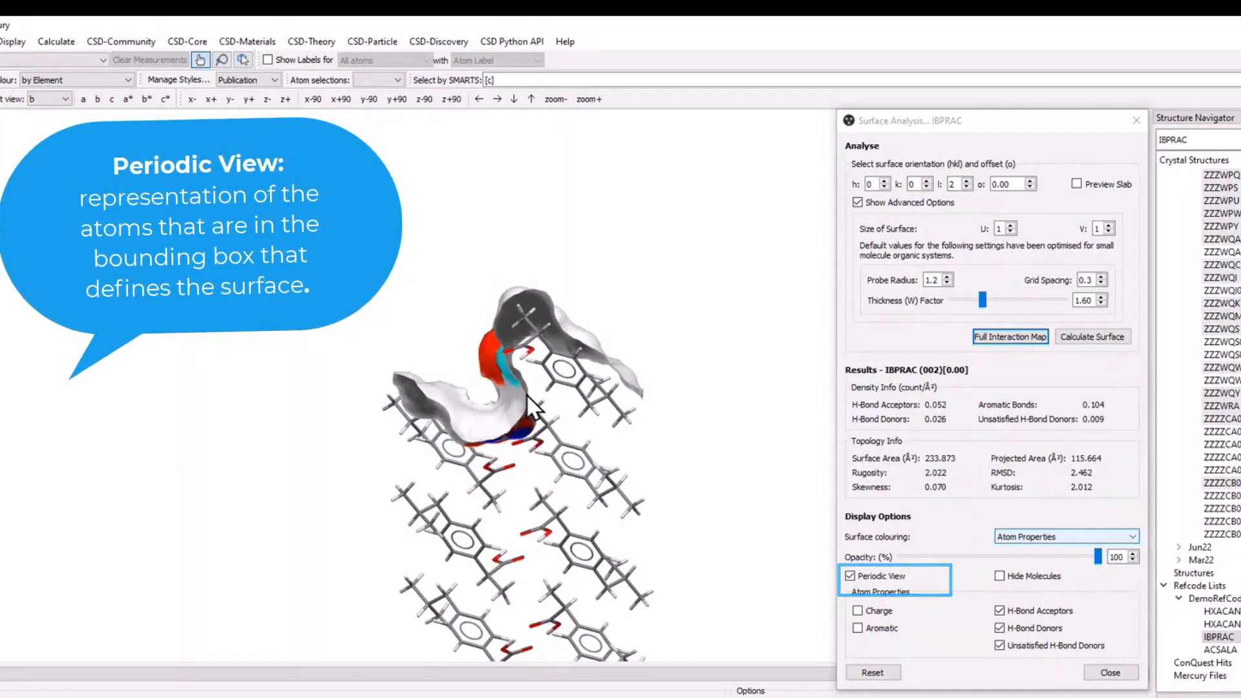
pyautogui.moveTo(530, 405); pyautogui.dragTo(528, 434)
pyautogui.moveTo(527, 433); pyautogui.dragTo(495, 299, button='middle')
pyautogui.moveTo(495, 299); pyautogui.dragTo(504, 317, button='right')
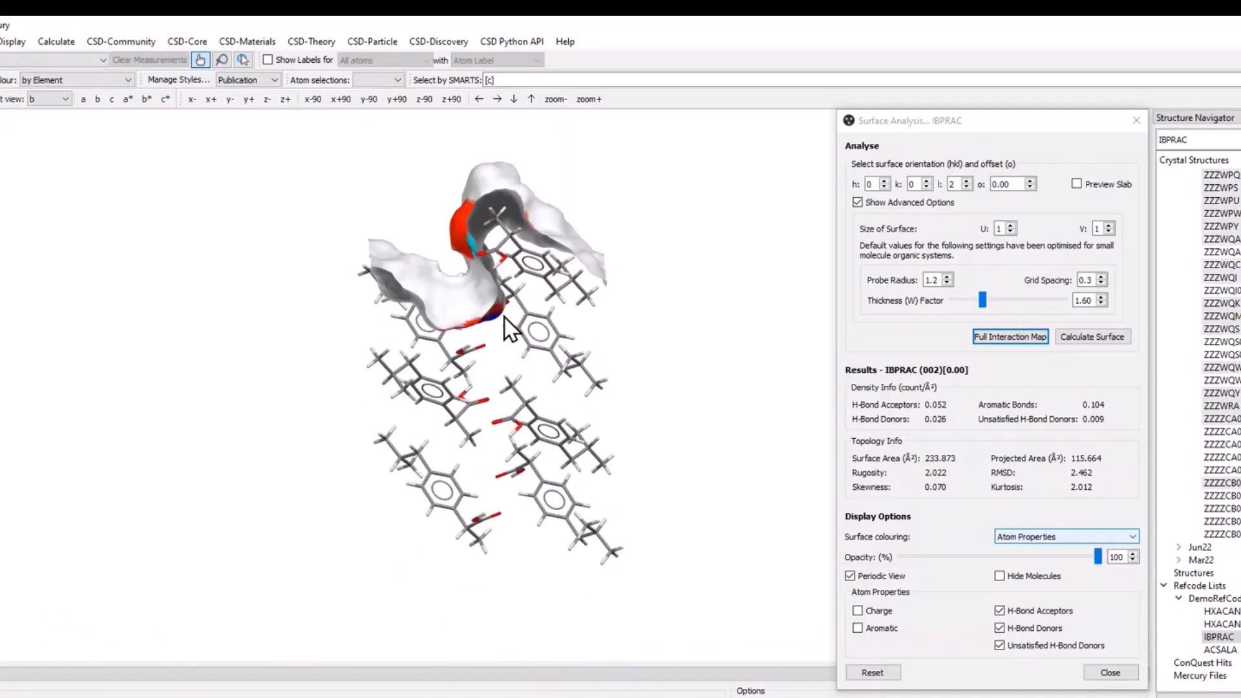
# Preview the slab for the (002) surface and inspect the atoms and box at the current size and thickness settings.
pyautogui.click(1078, 184)
pyautogui.moveTo(340, 339); pyautogui.dragTo(560, 479)
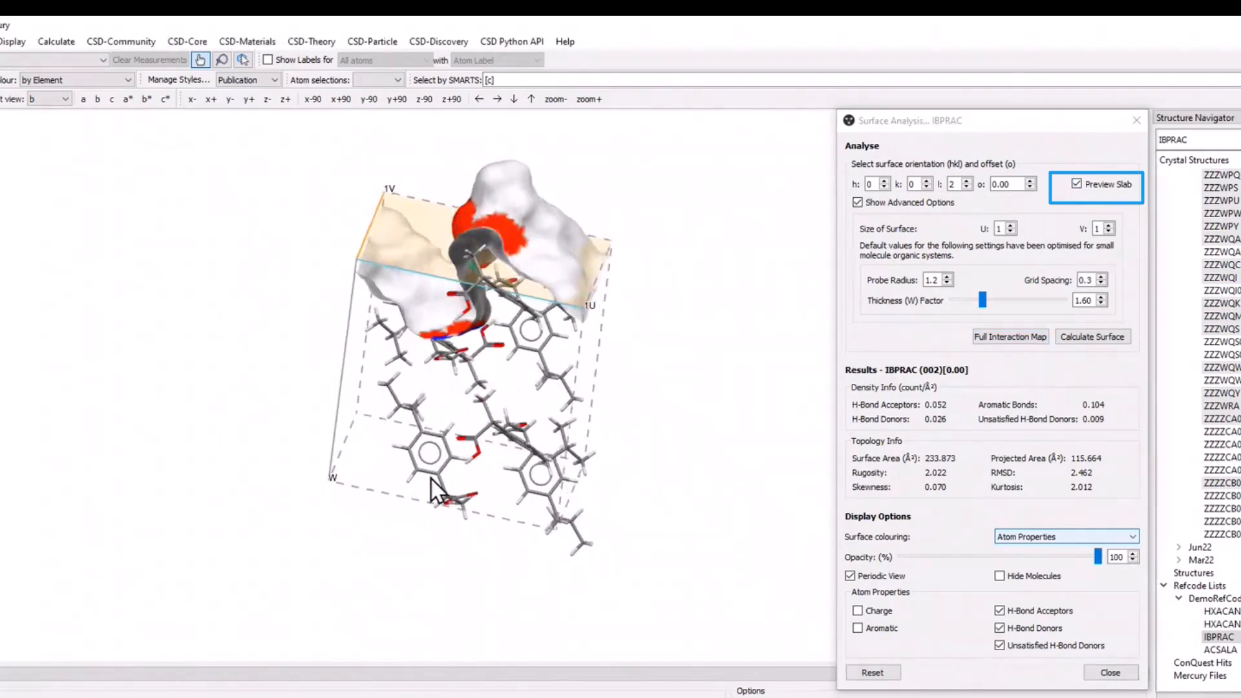
pyautogui.moveTo(432, 479); pyautogui.dragTo(484, 466)
pyautogui.scroll(3, 474, 284)
pyautogui.moveTo(474, 285); pyautogui.dragTo(477, 300)
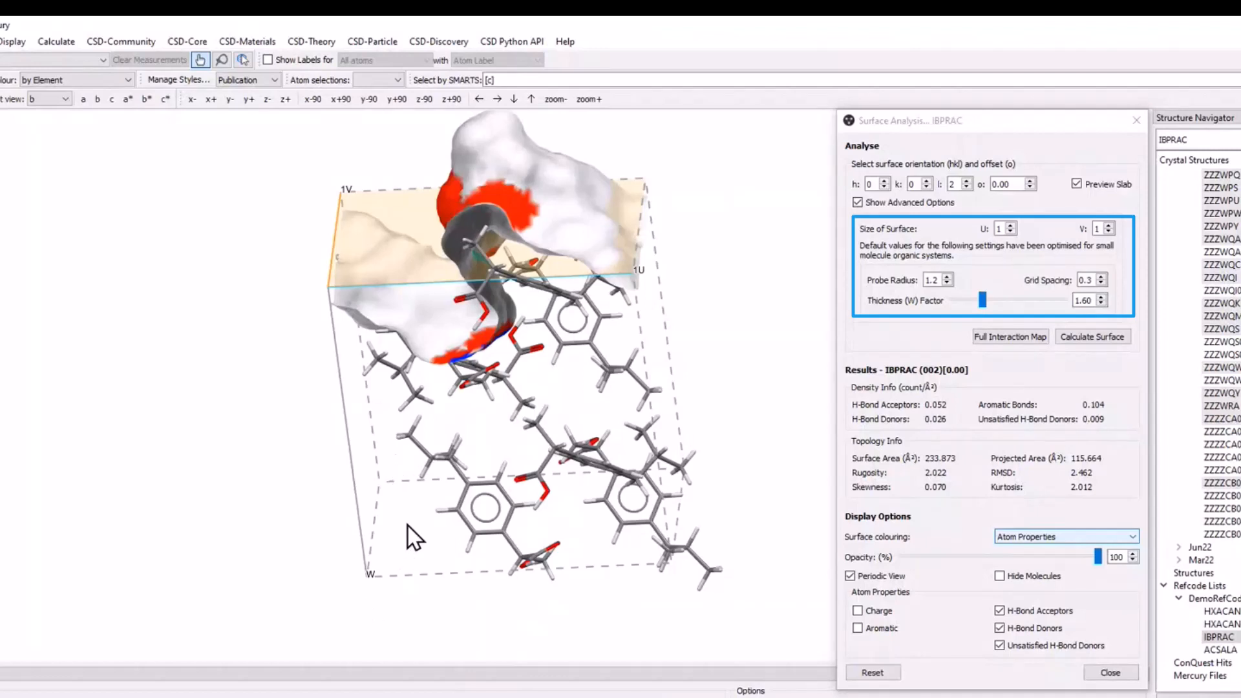
pyautogui.moveTo(983, 301)
pyautogui.mouseDown()
pyautogui.moveTo(1032, 300)
pyautogui.moveTo(982, 295)
pyautogui.mouseUp()
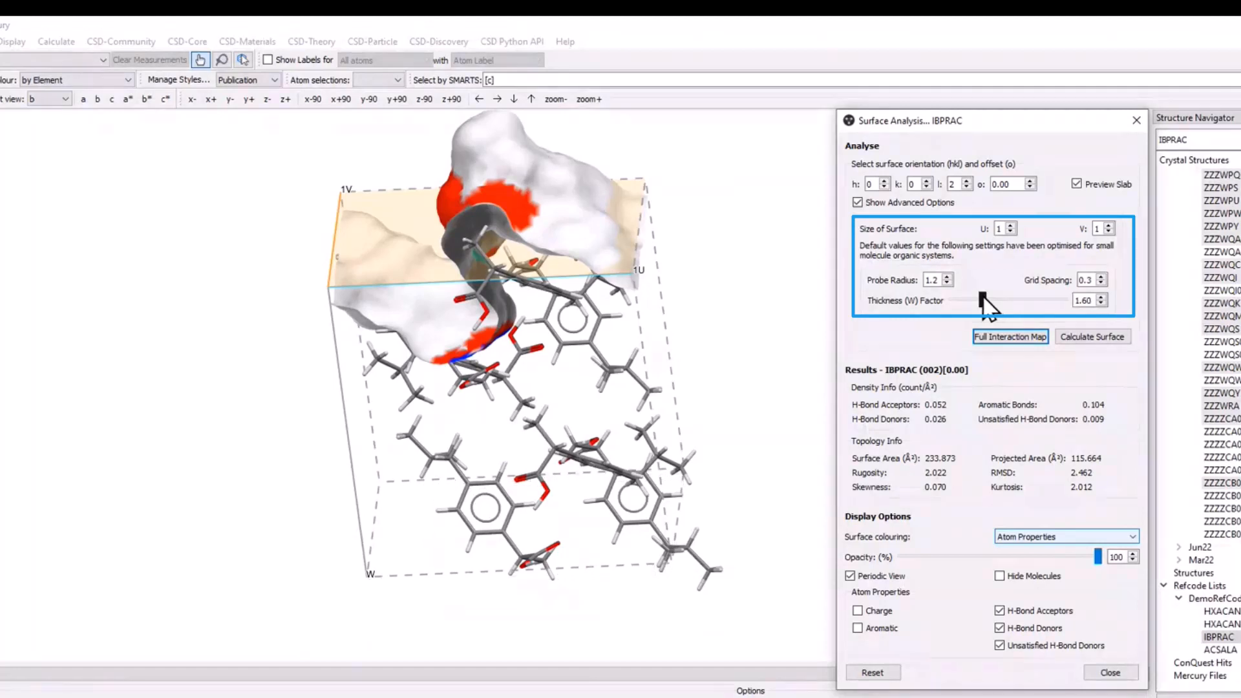
pyautogui.click(593, 320)
pyautogui.moveTo(593, 320); pyautogui.dragTo(607, 319)
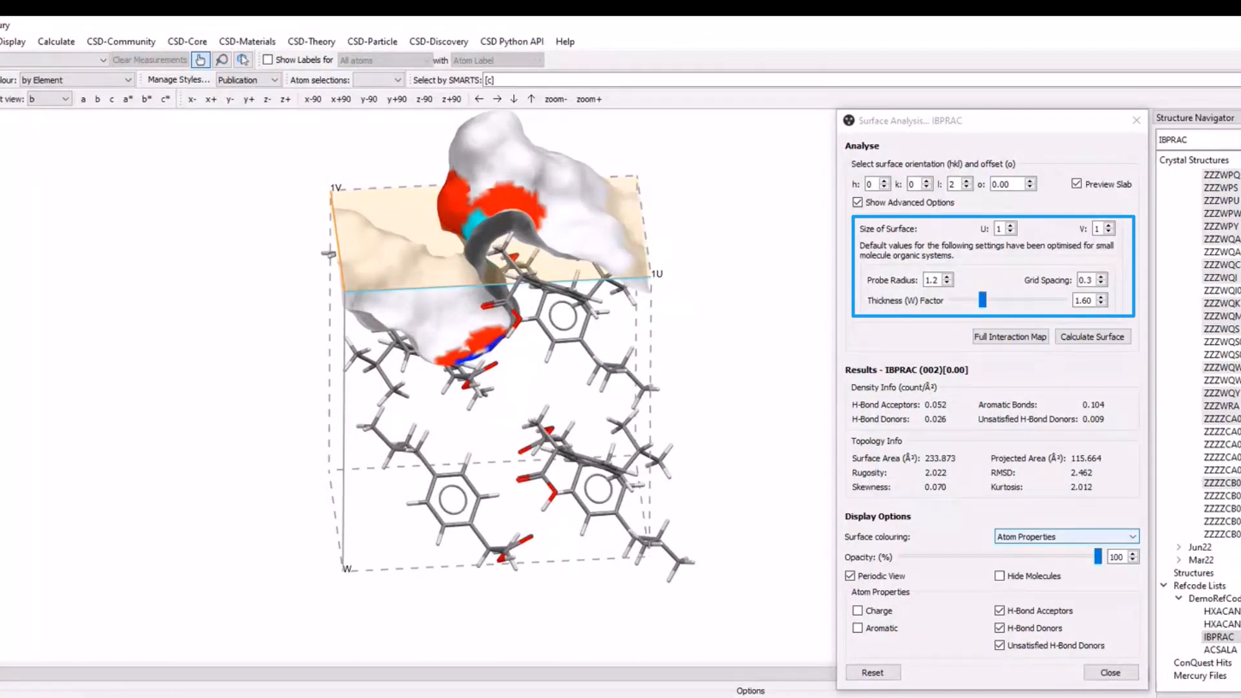
# Enlarge the previewed (002) slab to U 2 and V 2 and inspect its full extent.
pyautogui.click(1010, 225)
pyautogui.click(1109, 225)
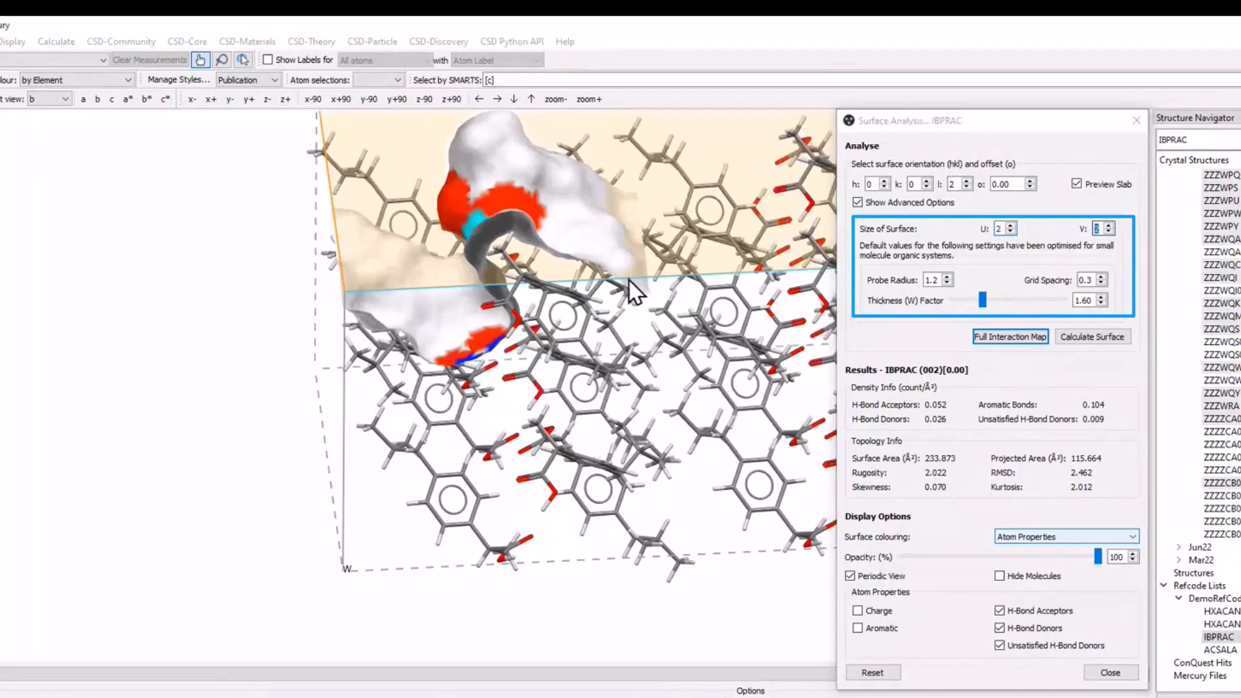
pyautogui.scroll(-2, 614, 482)
pyautogui.scroll(-1, 614, 482)
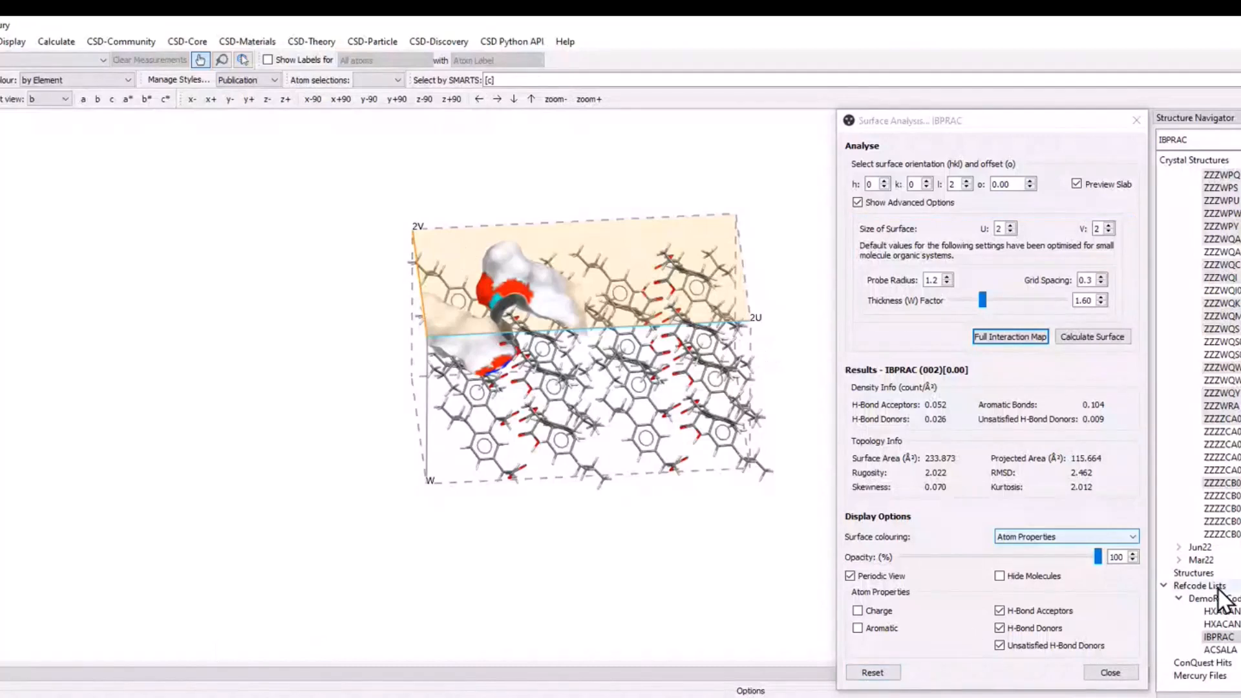
# Reset the surface analysis and reload the IBPRAC structure.
pyautogui.click(875, 673)
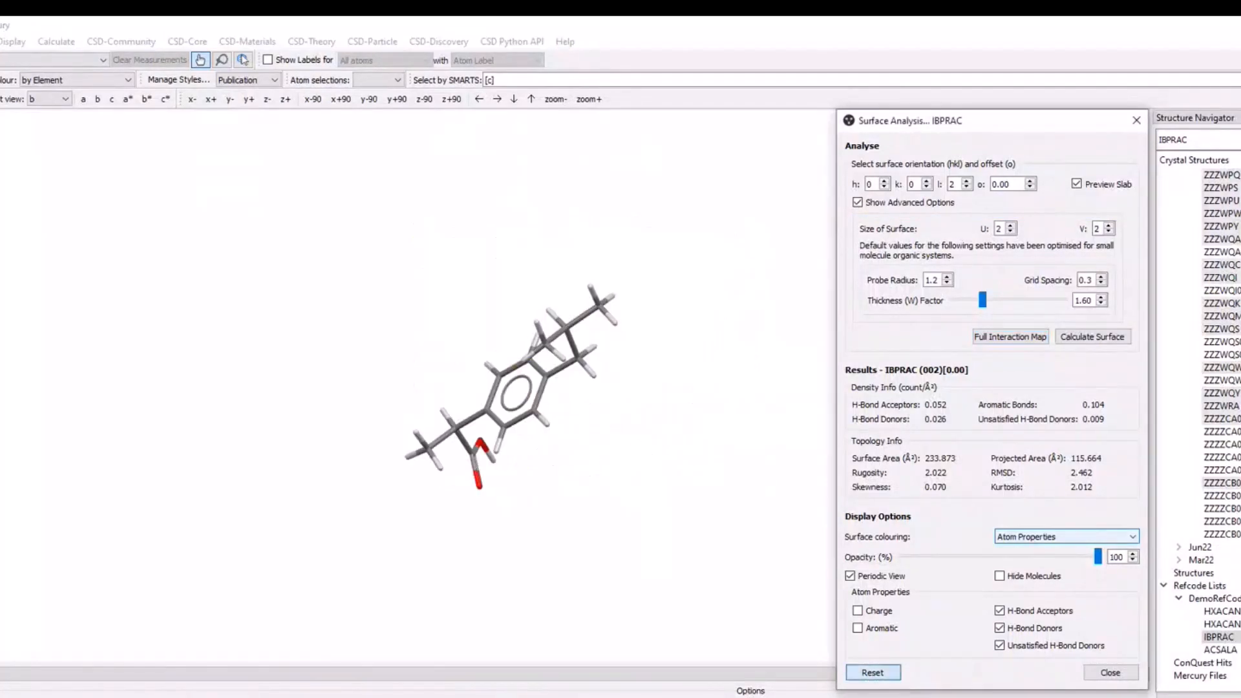
pyautogui.click(1229, 649)
pyautogui.click(1225, 639)
pyautogui.moveTo(513, 351); pyautogui.dragTo(594, 400)
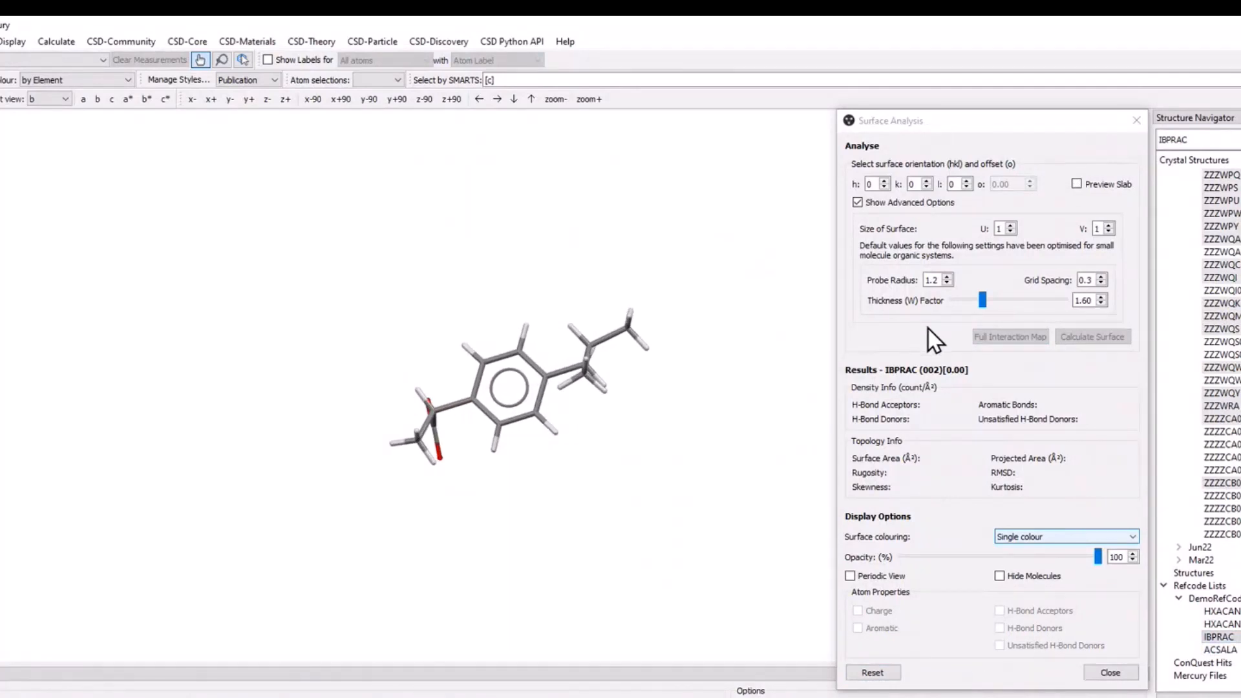
# Turn on the slab preview, set l to 1, and inspect the (001) slab through the crystal.
pyautogui.click(1078, 184)
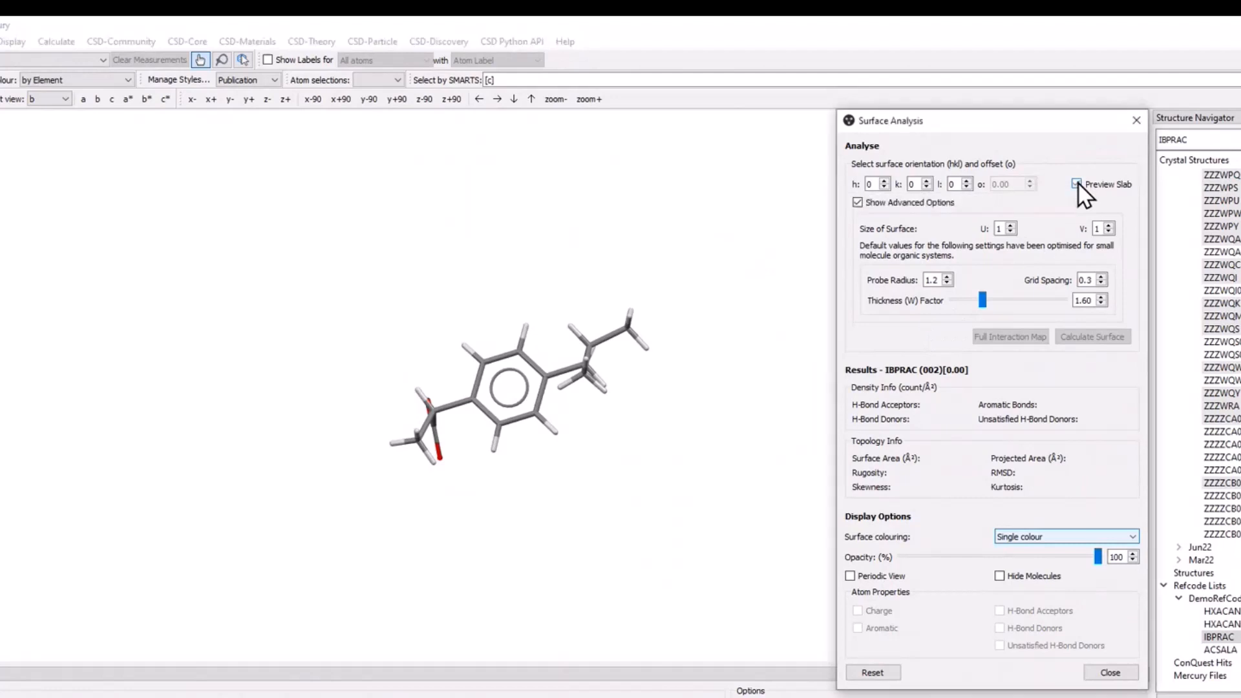
pyautogui.click(968, 181)
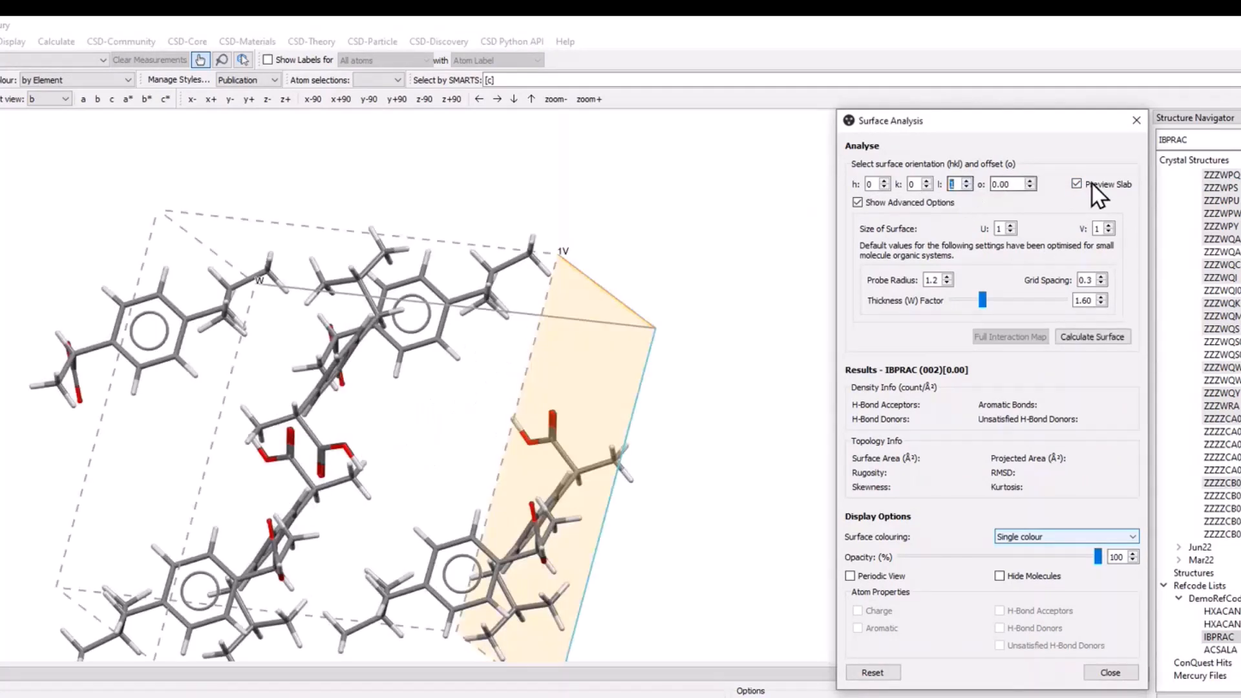
pyautogui.click(684, 583)
pyautogui.moveTo(684, 584); pyautogui.dragTo(802, 576)
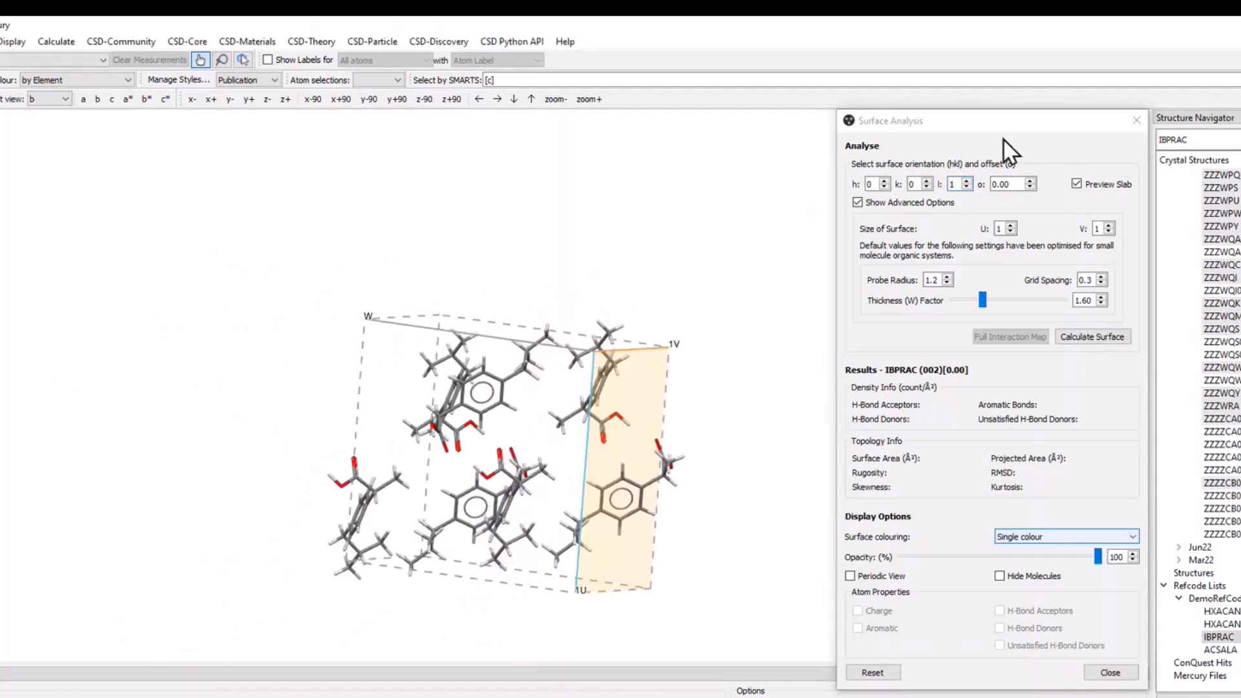
# Set k to 1 and inspect the previewed (011) slab.
pyautogui.click(926, 181)
pyautogui.click(927, 181)
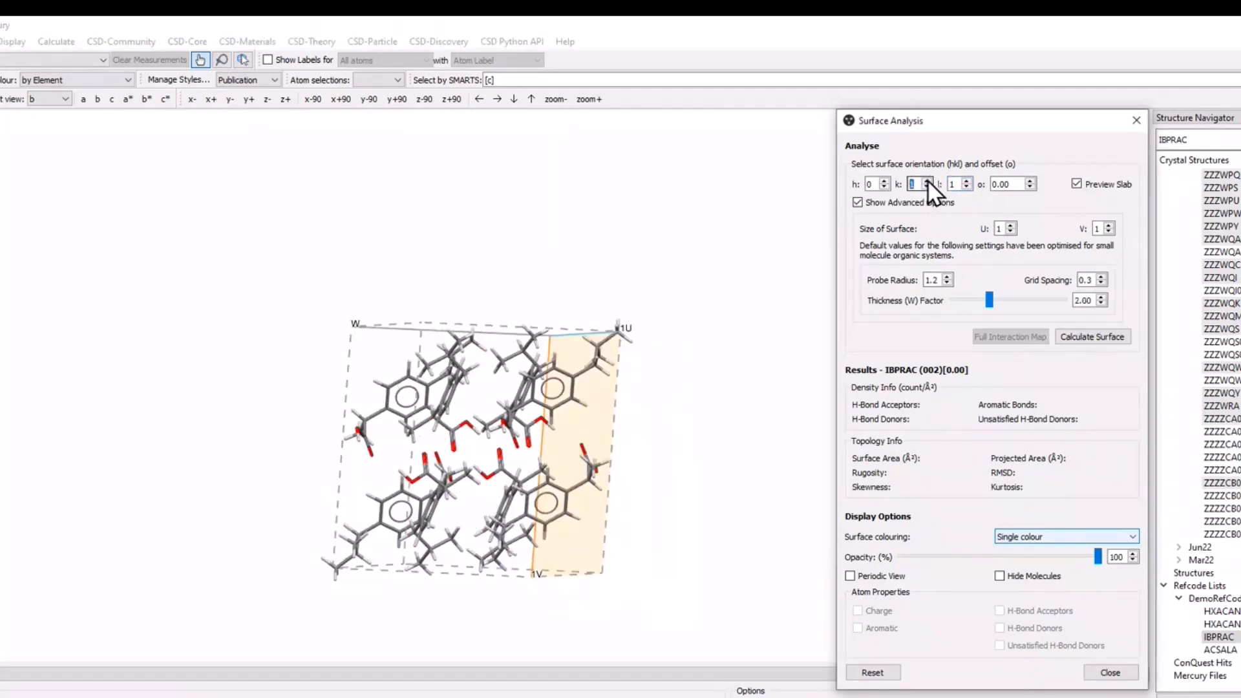
pyautogui.moveTo(698, 332); pyautogui.dragTo(561, 445)
# Lower h to -1, inspect the slab orientation, and lower h further to -2.
pyautogui.click(886, 187)
pyautogui.click(885, 188)
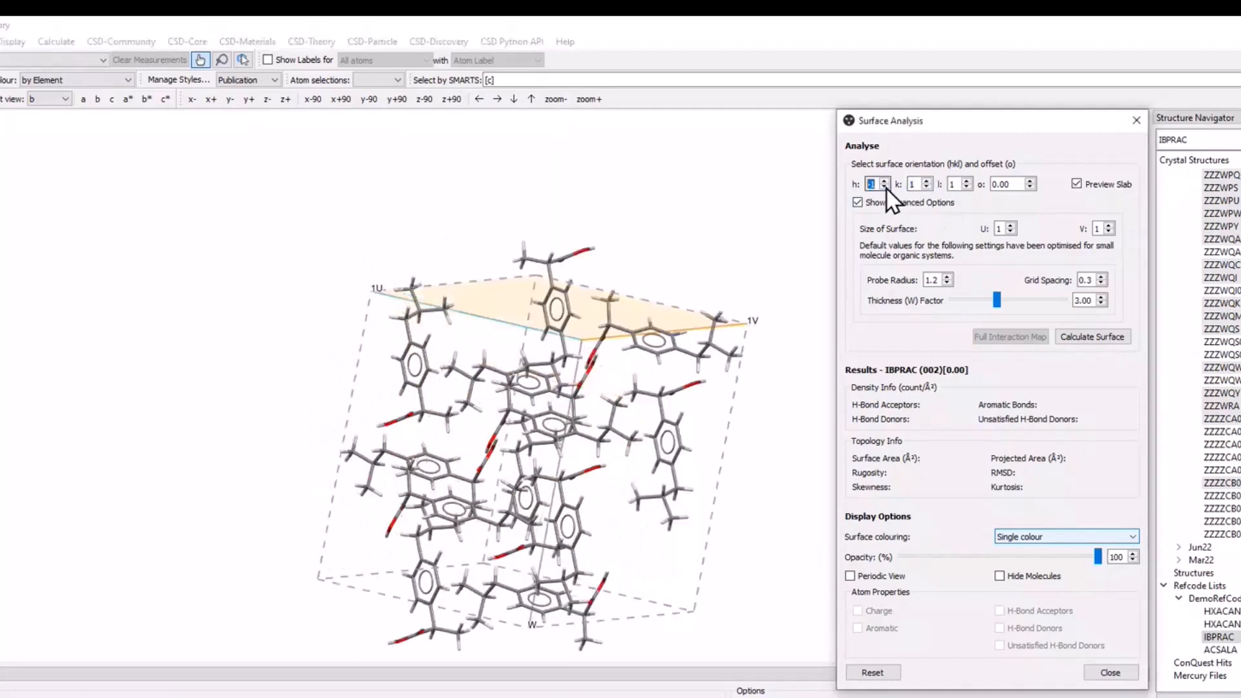
pyautogui.moveTo(679, 363); pyautogui.dragTo(535, 551)
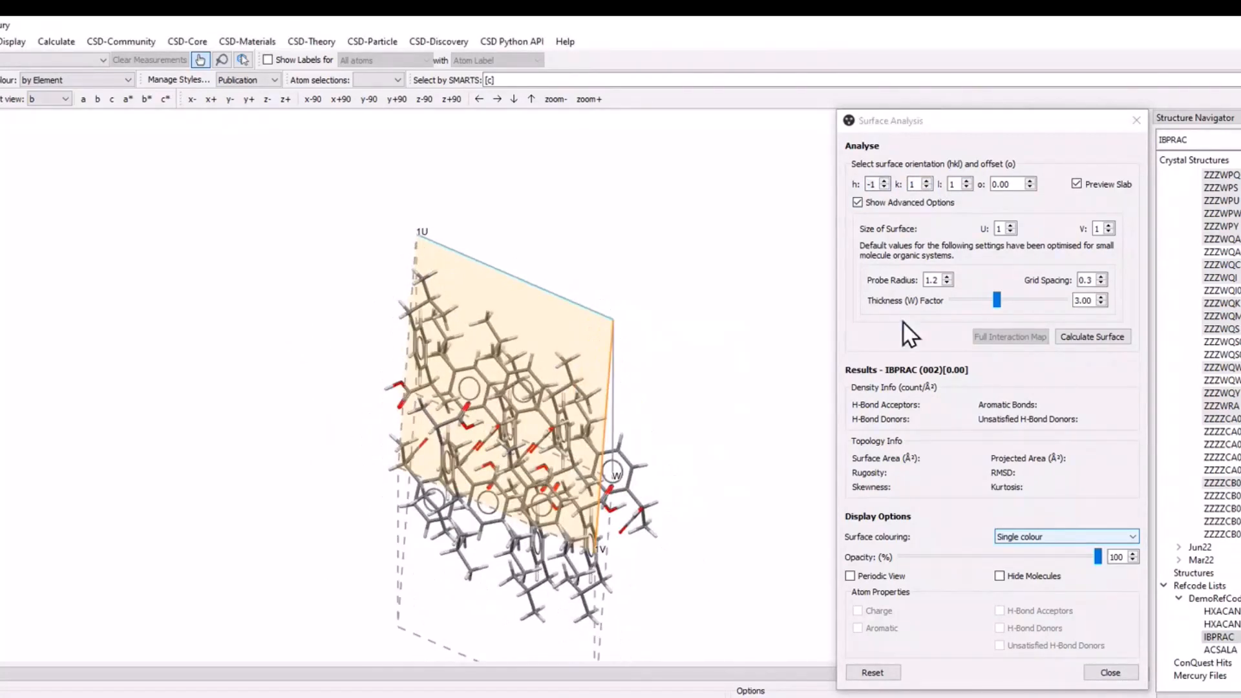
pyautogui.click(884, 188)
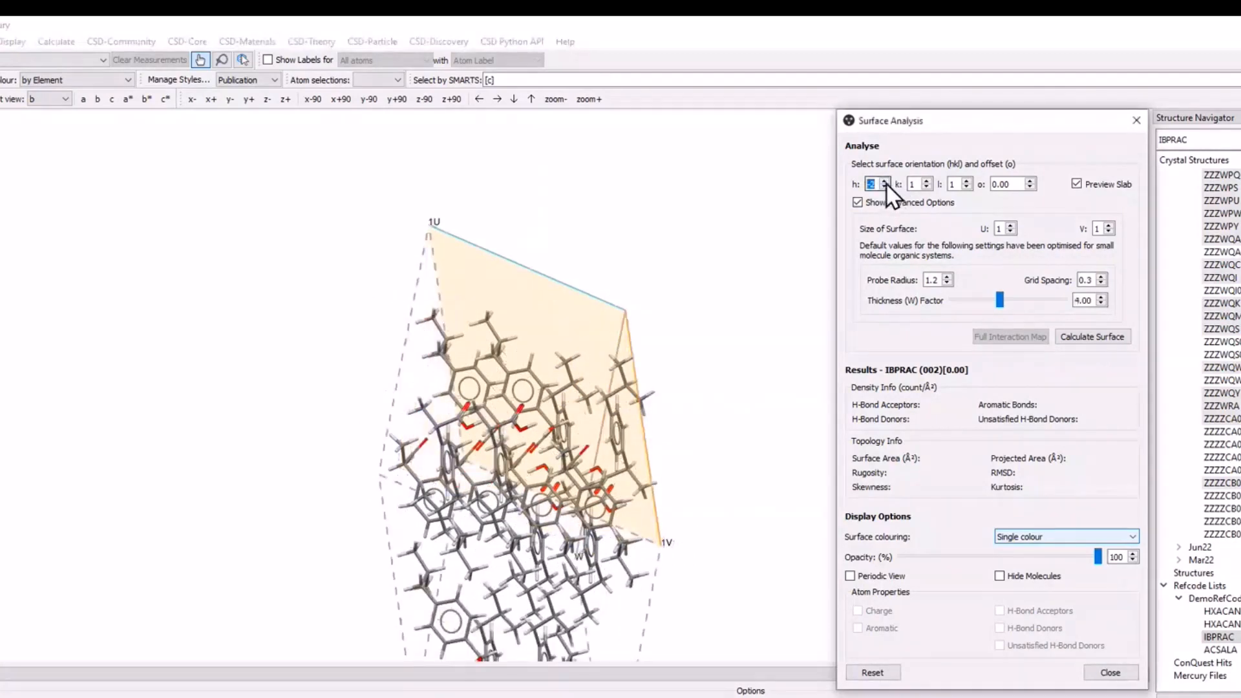
# Set the surface orientation to (002), turn off the slab preview, and calculate the surface.
pyautogui.click(886, 181)
pyautogui.click(886, 181)
pyautogui.click(927, 188)
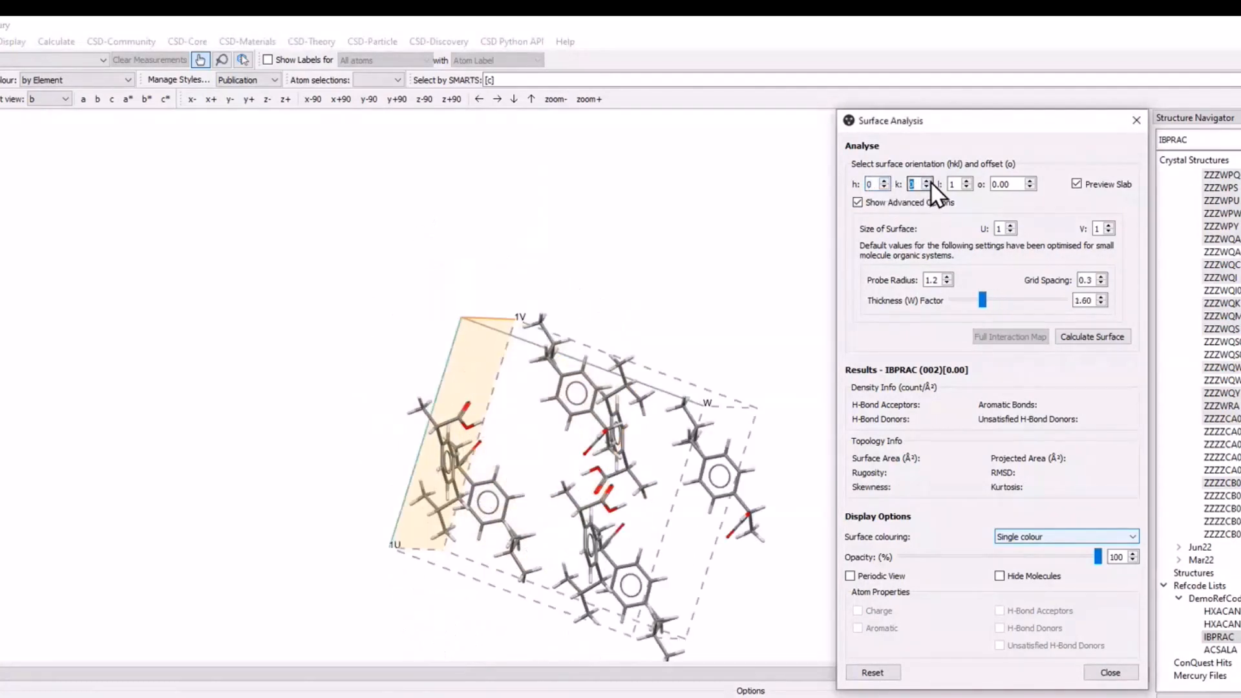
pyautogui.click(968, 181)
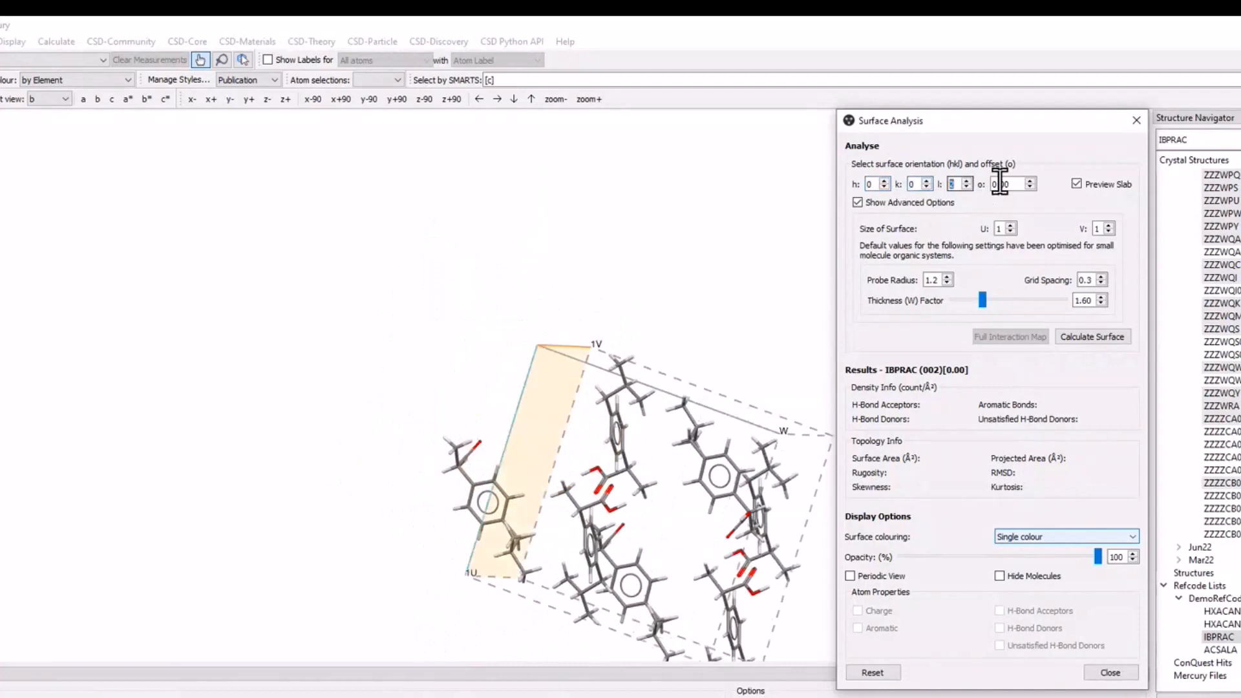
pyautogui.click(1077, 185)
pyautogui.click(1090, 333)
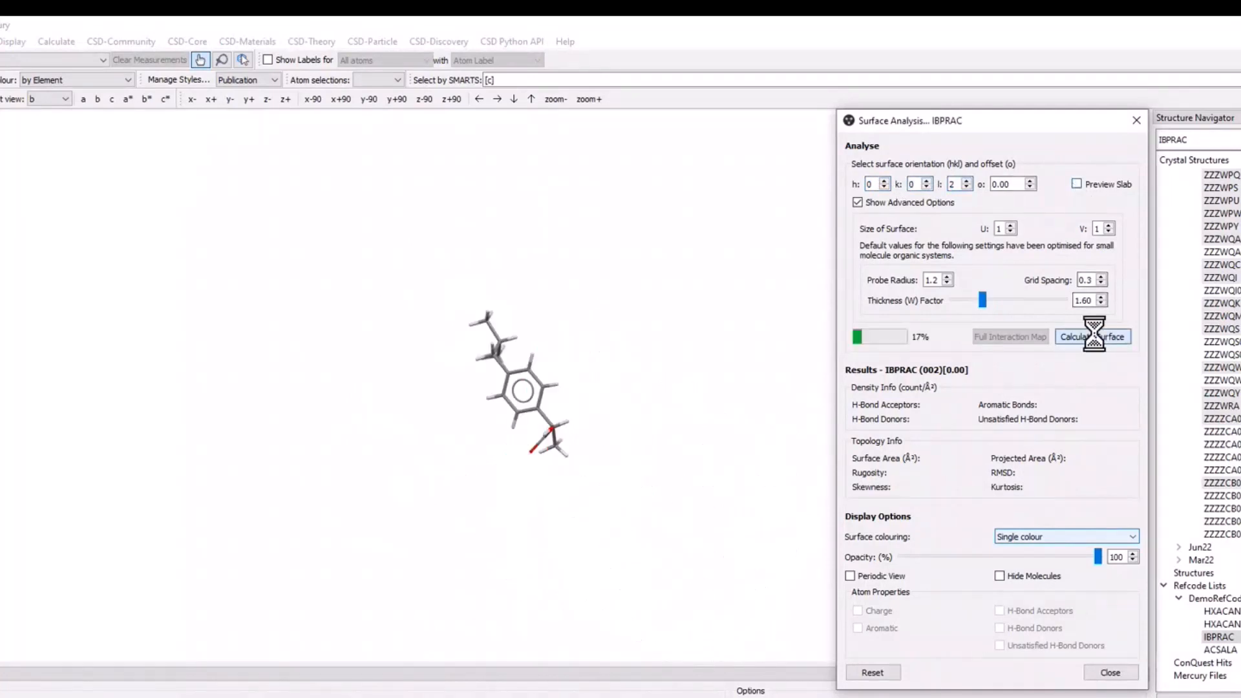
pyautogui.moveTo(538, 435); pyautogui.dragTo(576, 319)
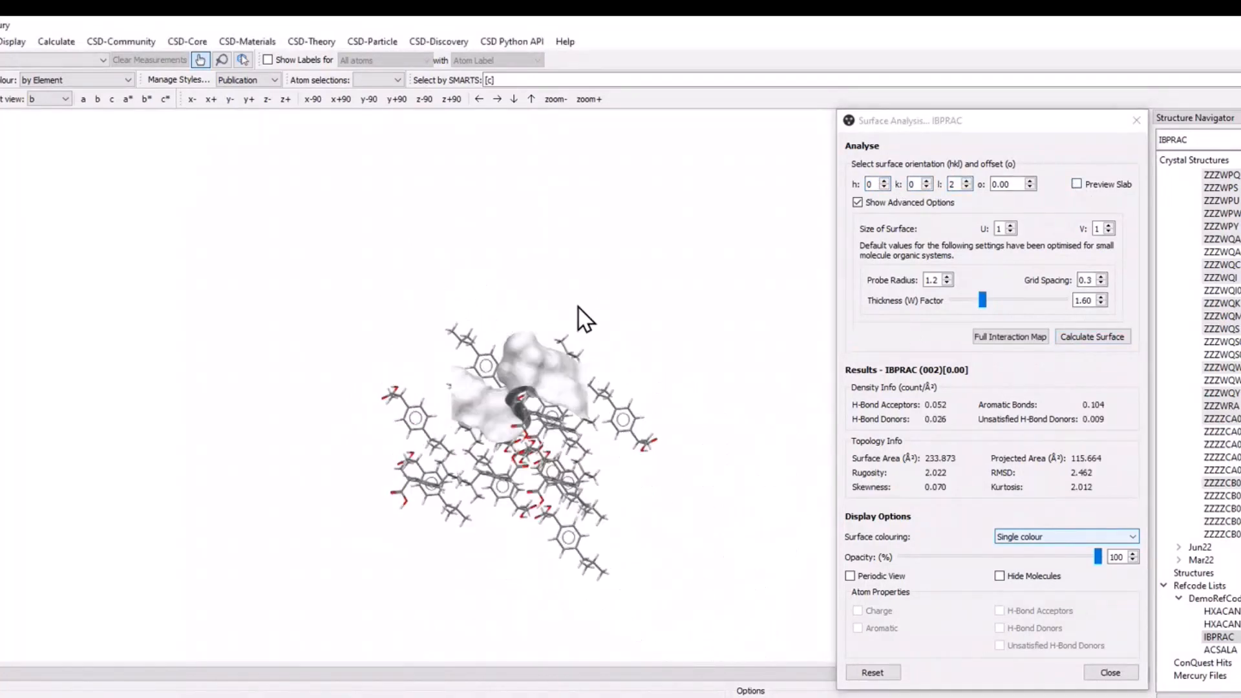
# Calculate full interaction maps on the (002) surface with the default probes and contour levels, and inspect the maps.
pyautogui.click(1008, 337)
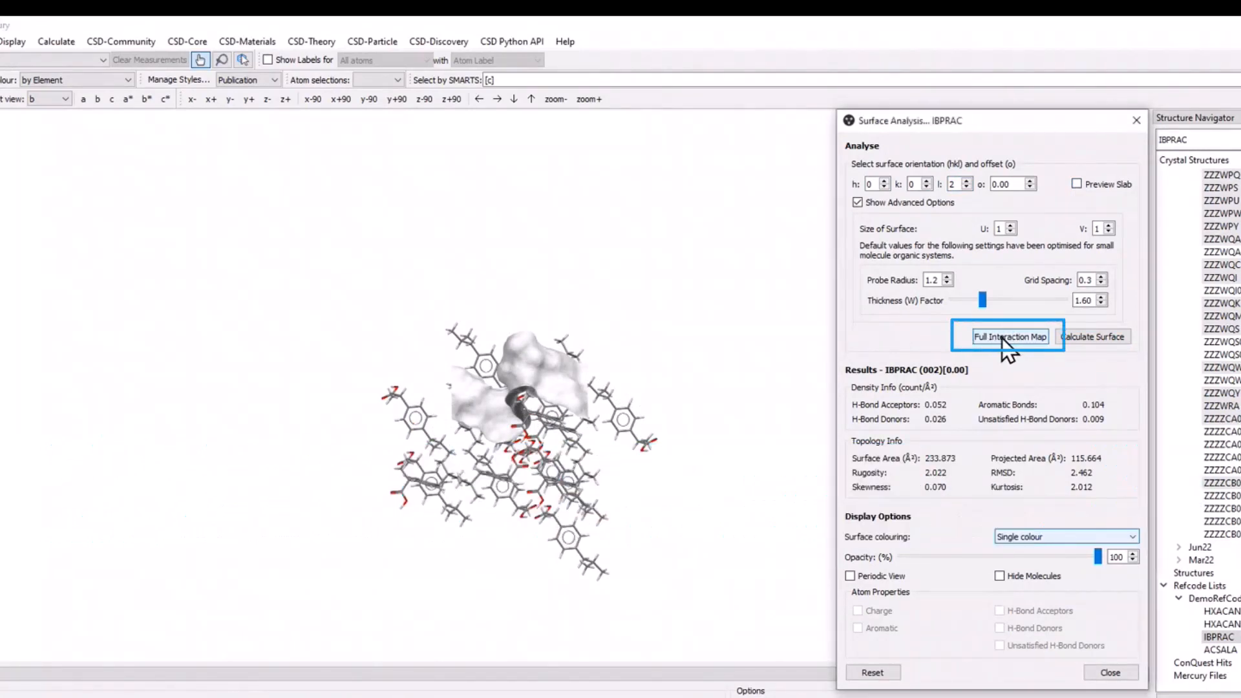
pyautogui.moveTo(682, 263); pyautogui.dragTo(1031, 122)
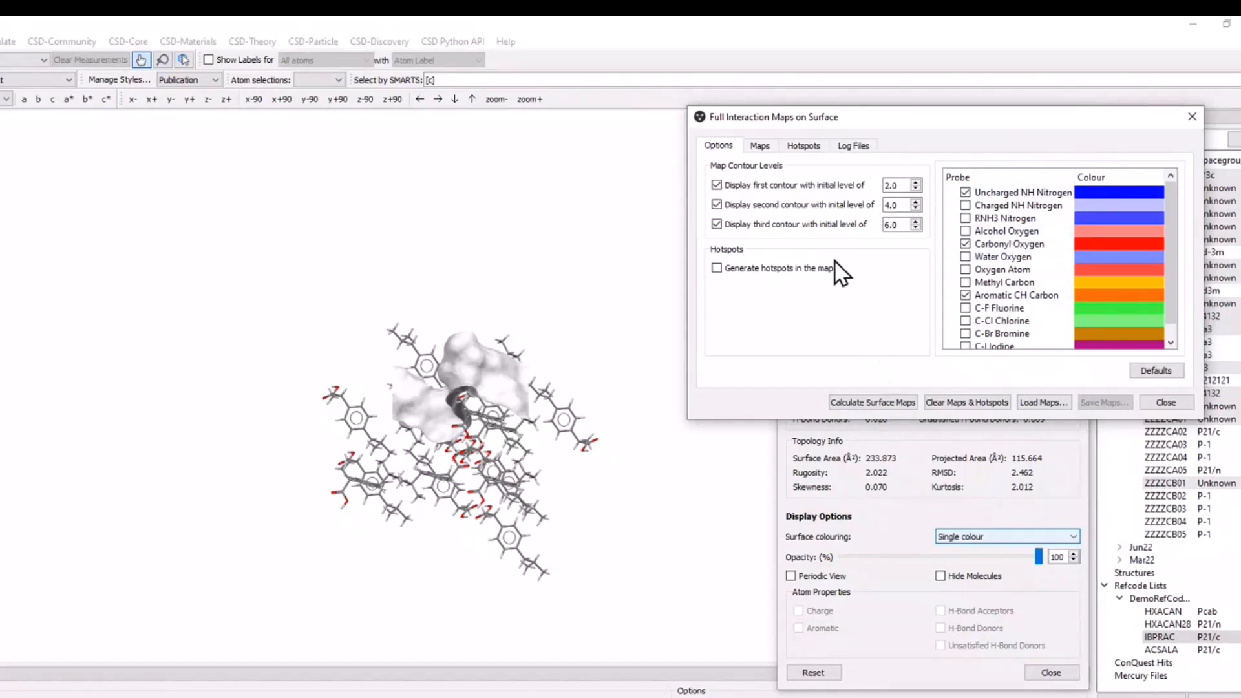
pyautogui.click(475, 425)
pyautogui.moveTo(474, 425); pyautogui.dragTo(484, 445)
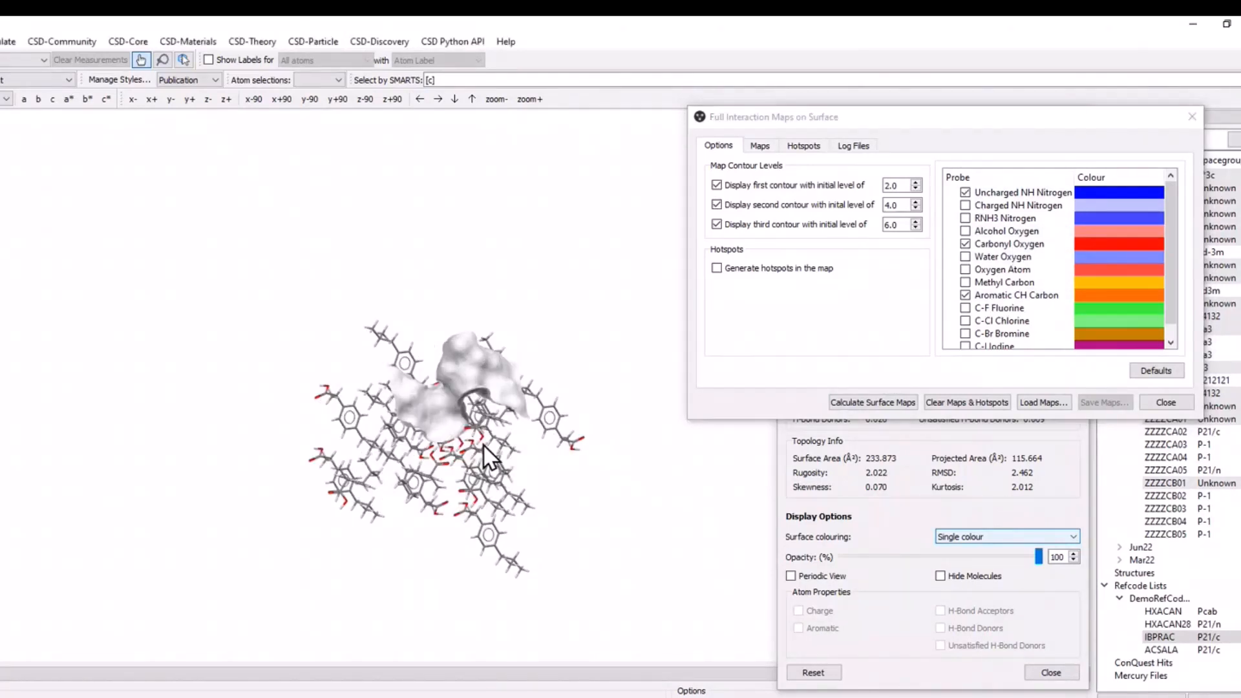
pyautogui.scroll(5, 511, 420)
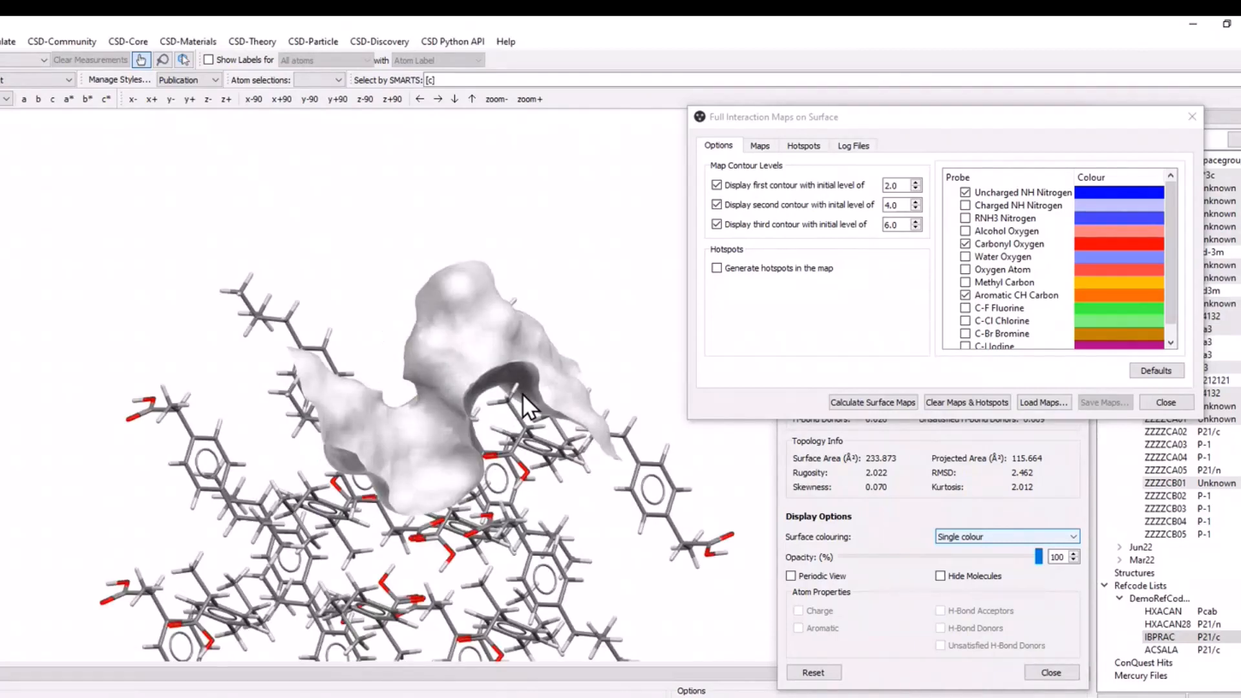
pyautogui.click(879, 402)
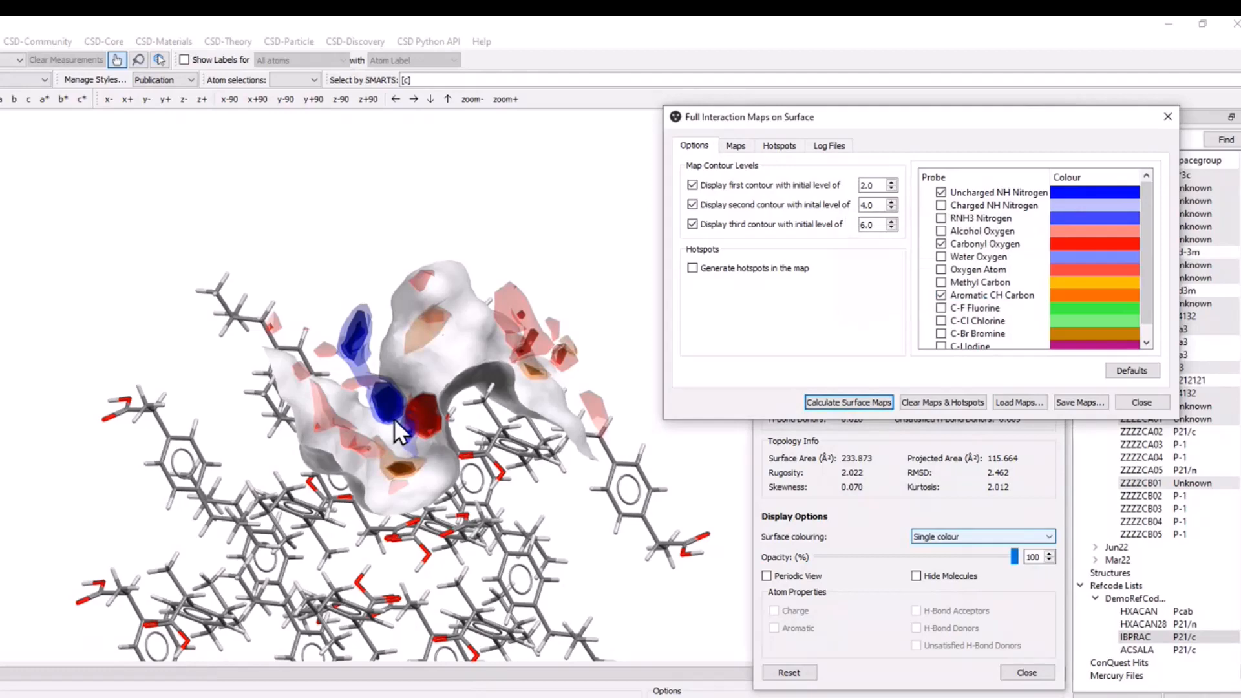
pyautogui.moveTo(463, 450); pyautogui.dragTo(487, 460)
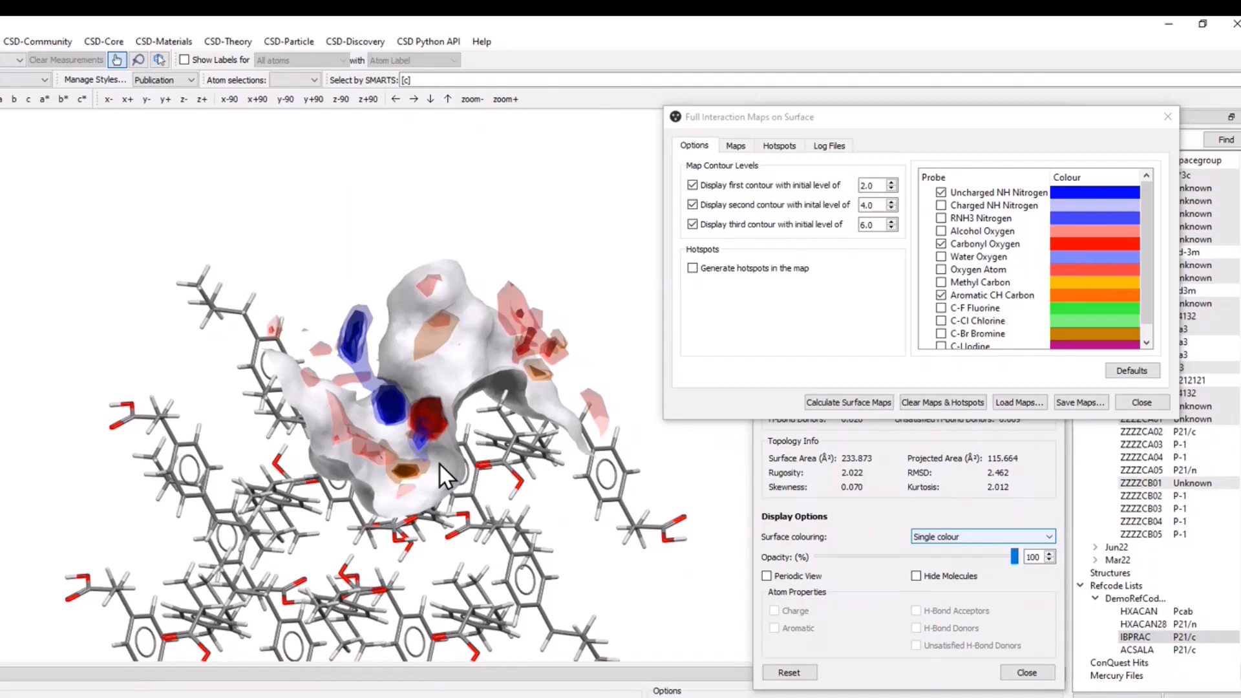
pyautogui.moveTo(439, 462); pyautogui.dragTo(420, 427)
# Show the list of existing map contours and arrange the interaction map and surface analysis dialogs clear of the surface.
pyautogui.click(883, 610)
pyautogui.click(731, 133)
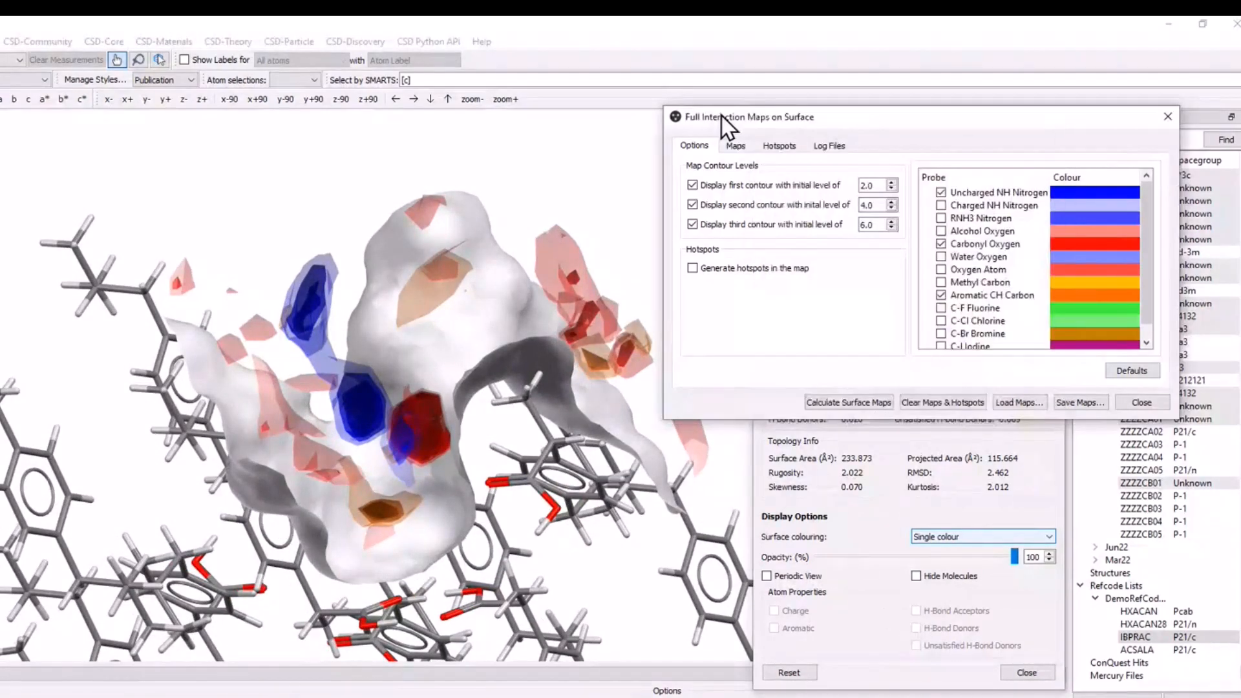
pyautogui.click(735, 146)
pyautogui.moveTo(766, 118); pyautogui.dragTo(822, 54)
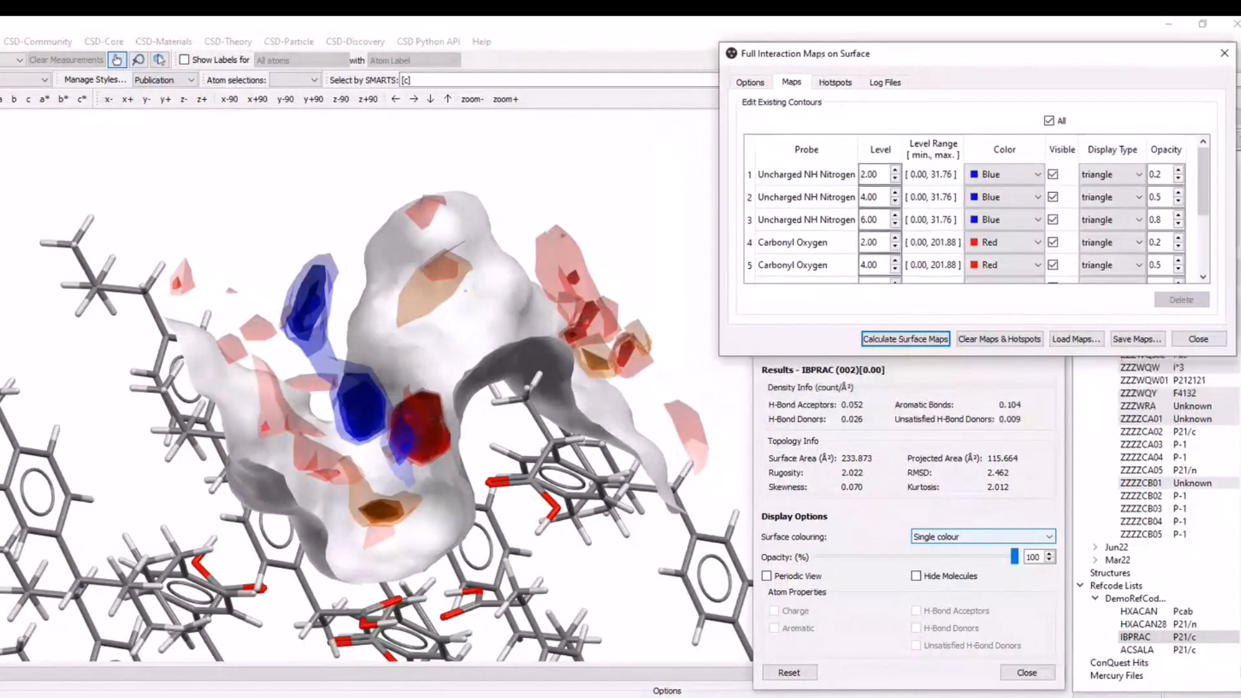
pyautogui.click(869, 643)
pyautogui.moveTo(877, 120); pyautogui.dragTo(843, 119)
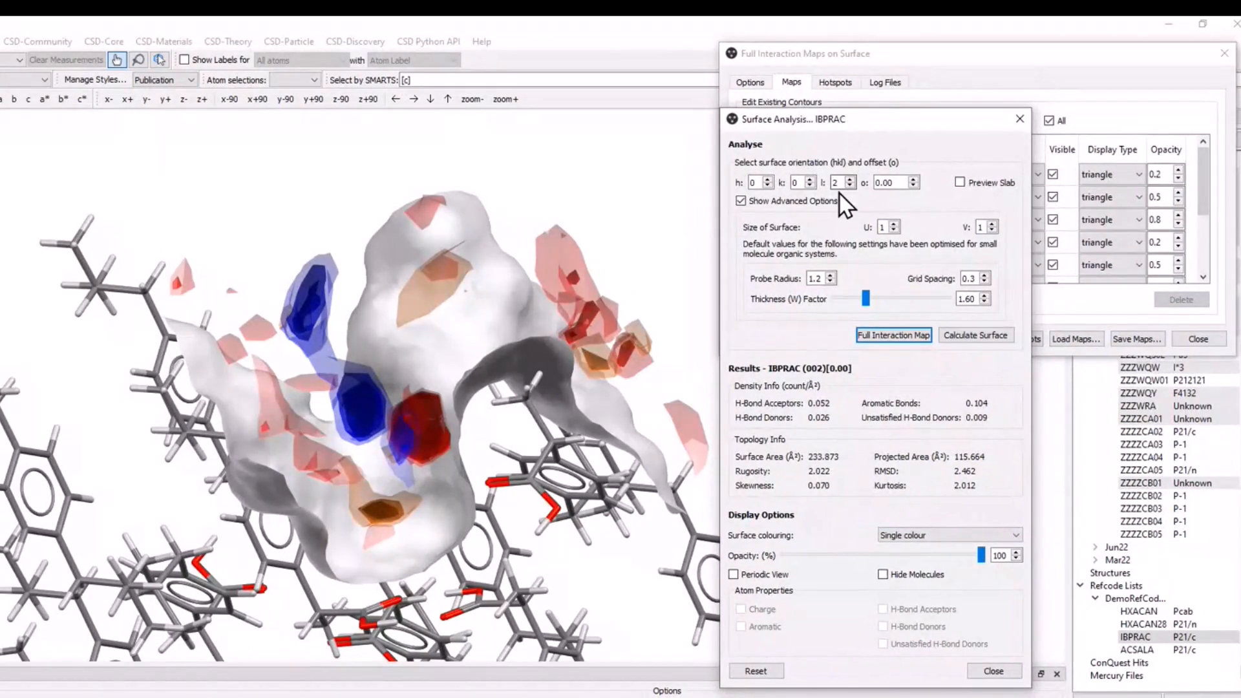
pyautogui.click(968, 56)
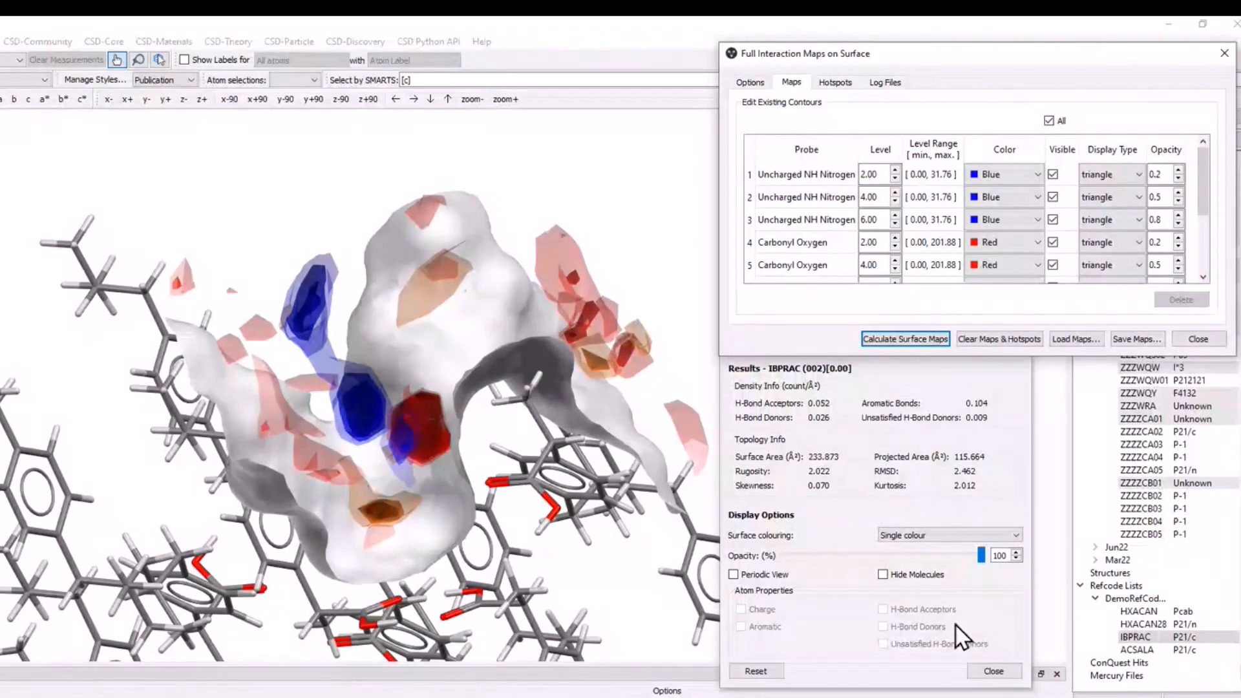
# Colour the (002) surface by Topology beneath the interaction maps.
pyautogui.click(1009, 535)
pyautogui.click(942, 541)
pyautogui.click(940, 568)
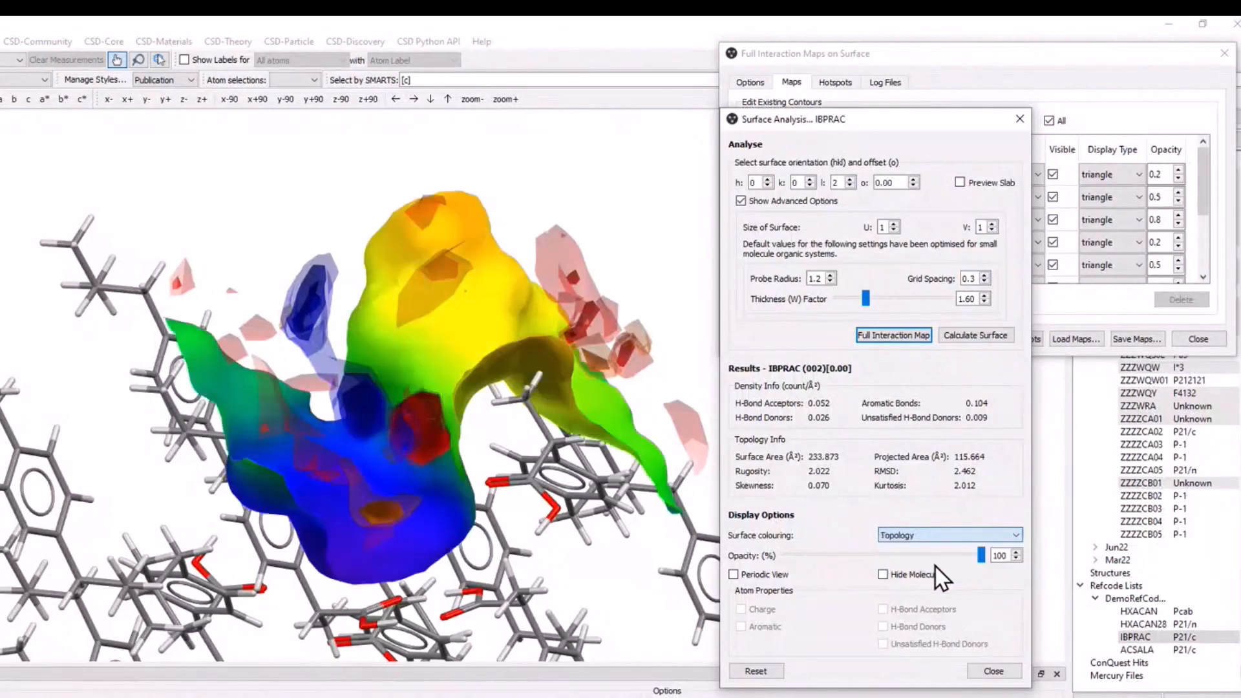
# Colour the surface by Atom Properties, showing H-Bond Donors and Unsatisfied H-Bond Donors.
pyautogui.click(933, 537)
pyautogui.click(932, 567)
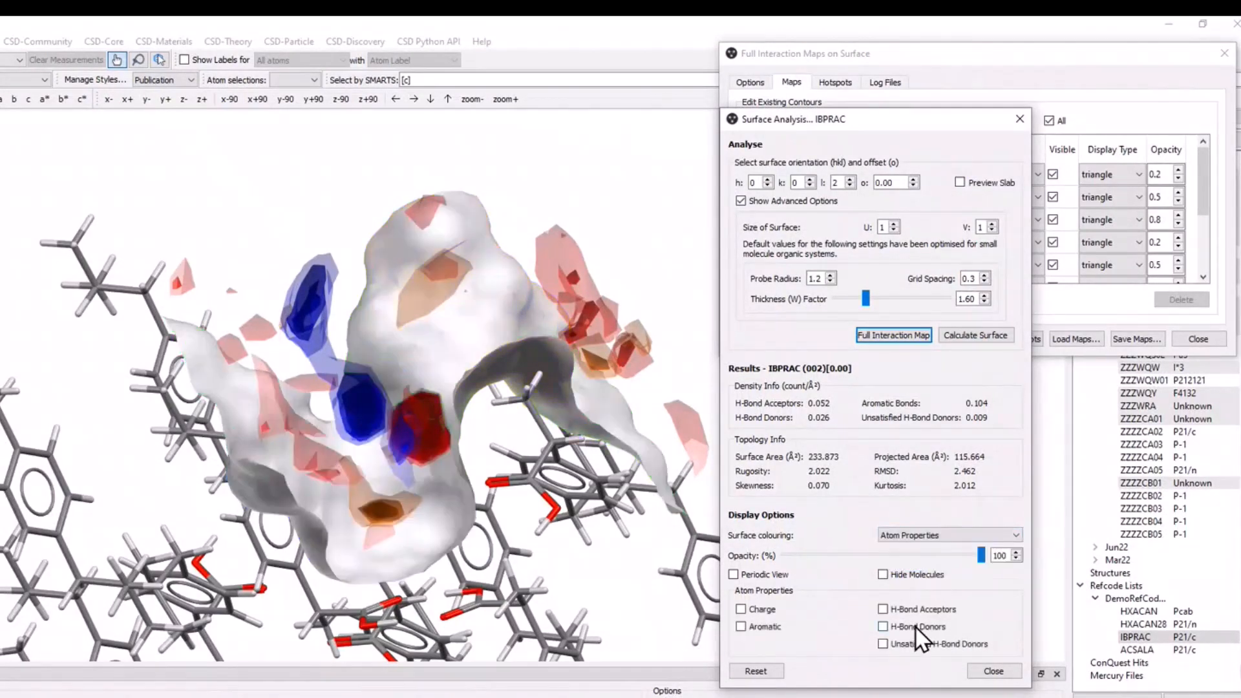
pyautogui.click(916, 627)
pyautogui.click(925, 646)
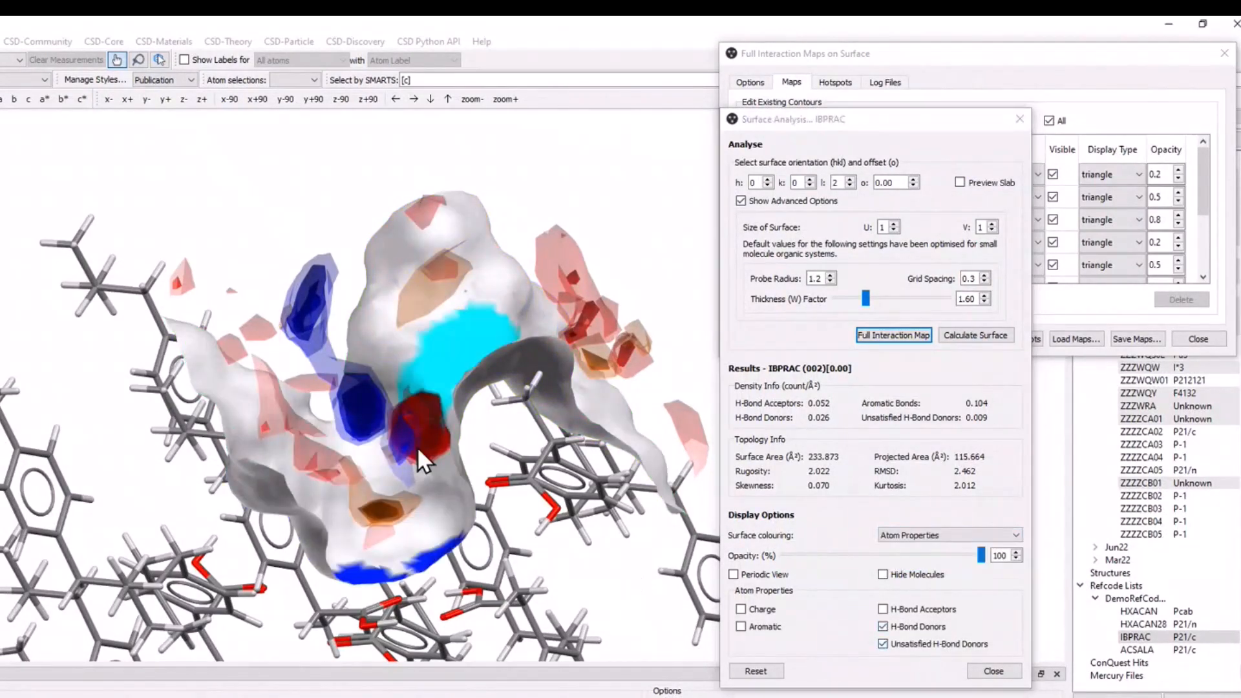
# Examine closely how the interaction maps line up with the donor regions and the carboxylic acid groups beneath the surface.
pyautogui.moveTo(417, 448); pyautogui.dragTo(516, 344)
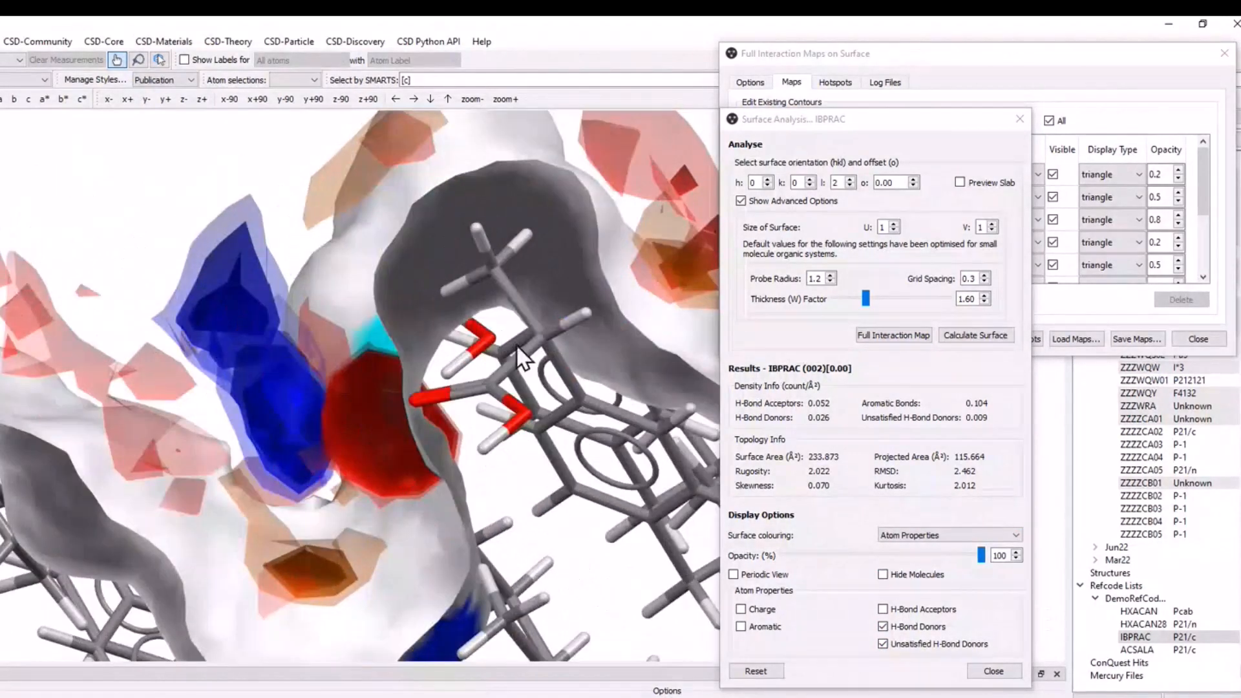
pyautogui.moveTo(394, 398); pyautogui.dragTo(432, 448)
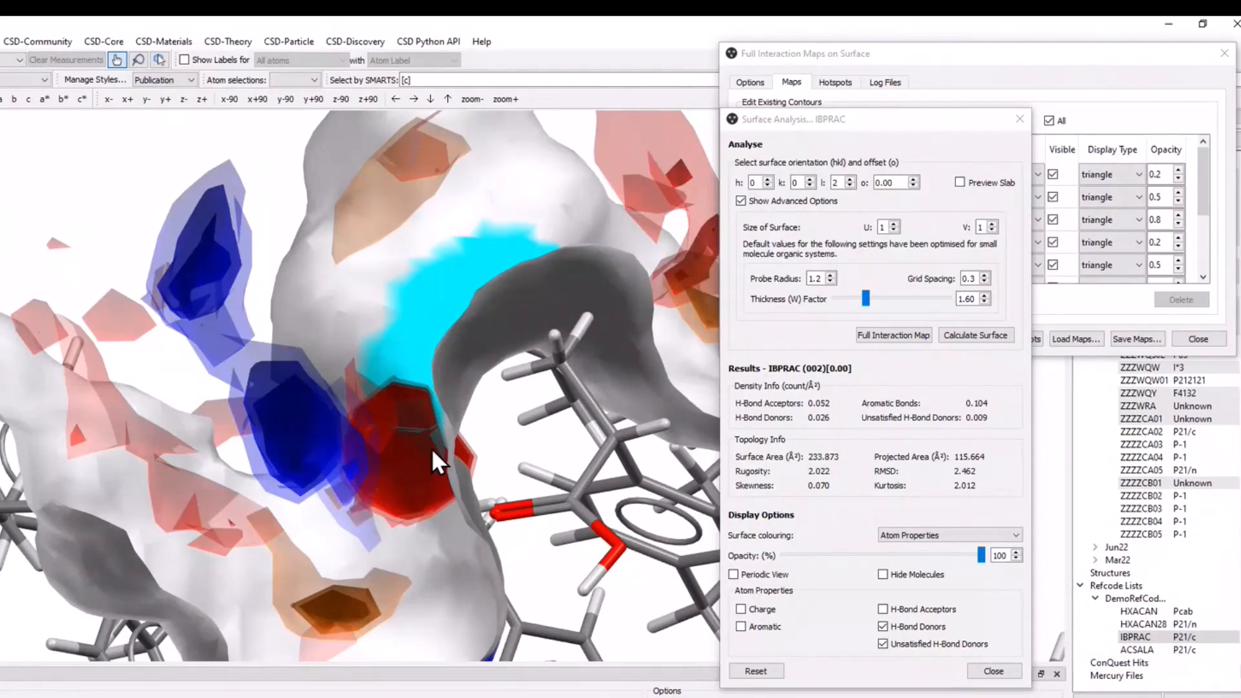
pyautogui.moveTo(432, 449); pyautogui.dragTo(549, 585)
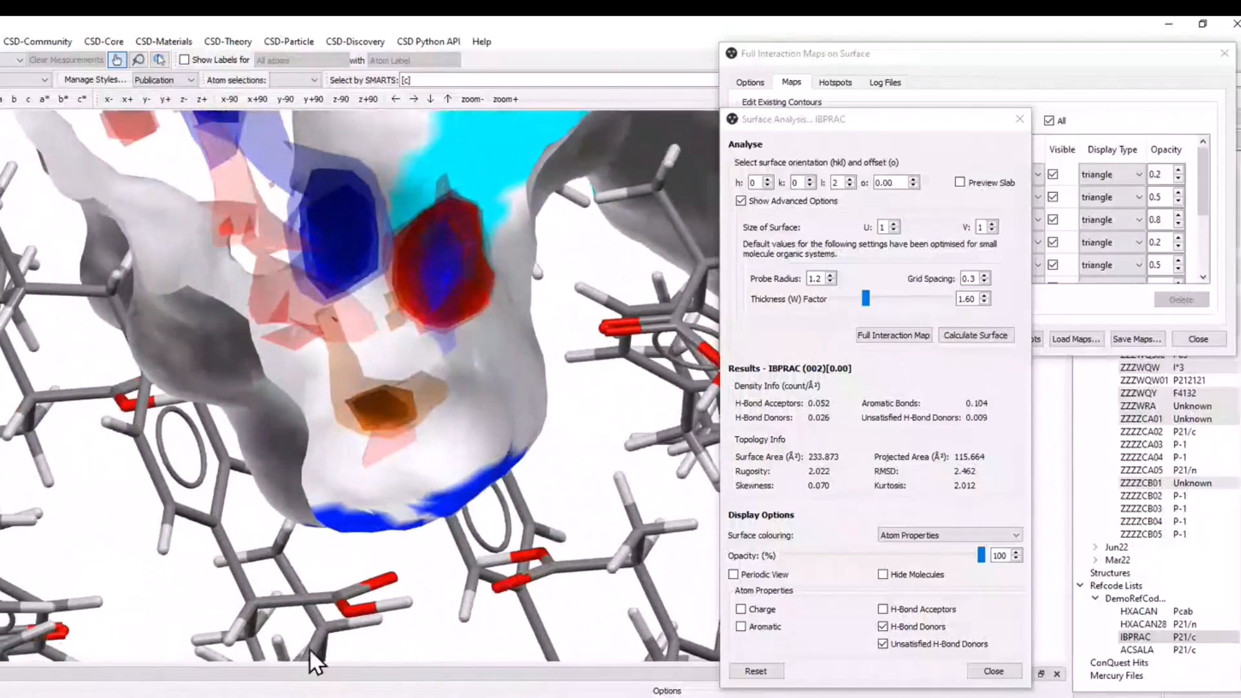
# Enlarge the Full Interaction Maps on Surface dialog so that the contours of all three probes are listed.
pyautogui.moveTo(472, 533); pyautogui.dragTo(479, 494)
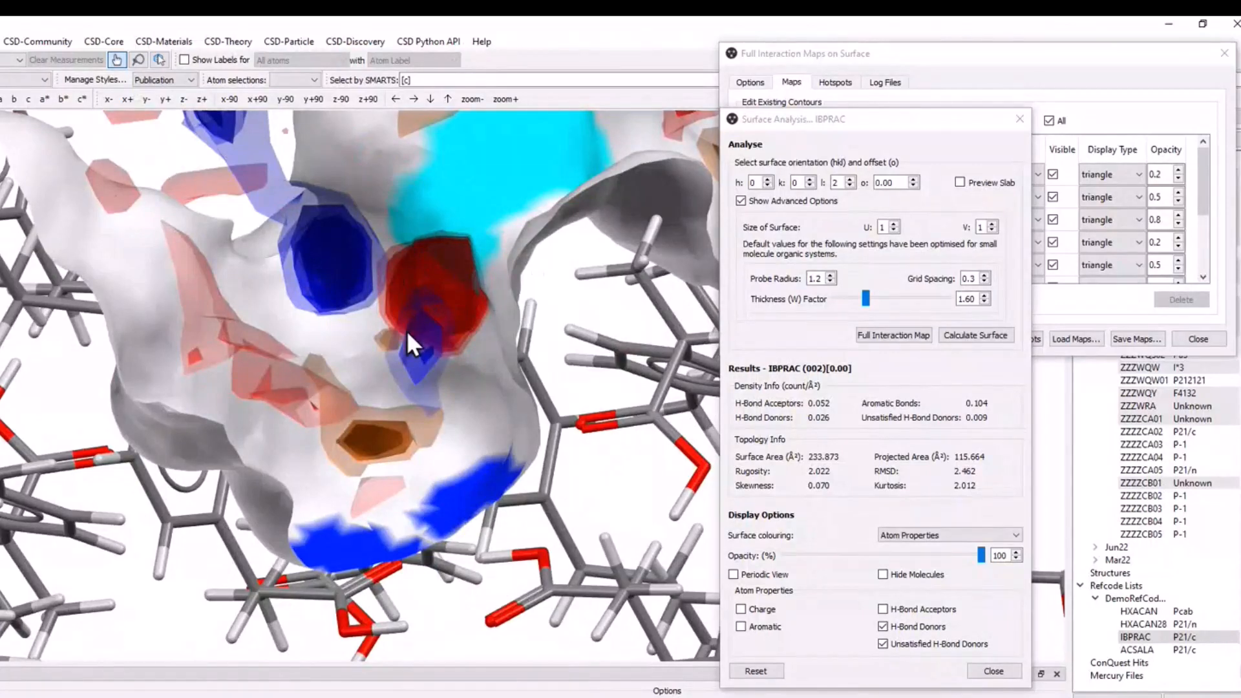
pyautogui.moveTo(425, 340); pyautogui.dragTo(439, 471, button='right')
pyautogui.moveTo(439, 471); pyautogui.dragTo(445, 433)
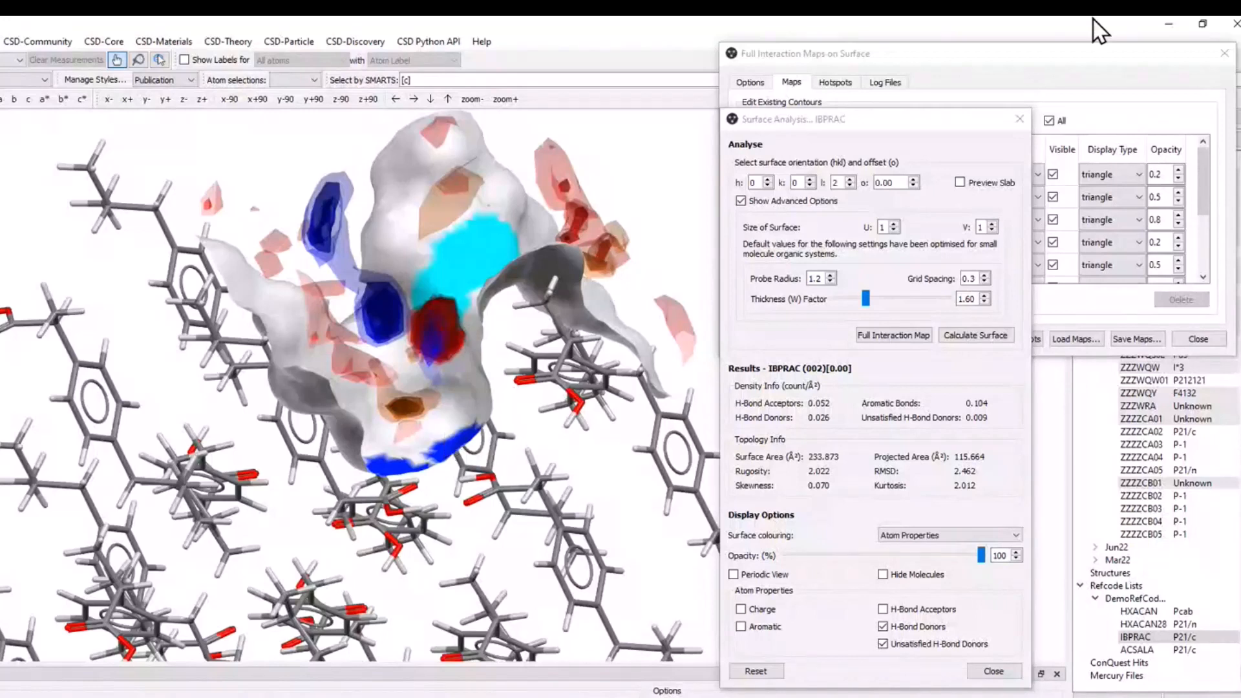
pyautogui.click(1059, 55)
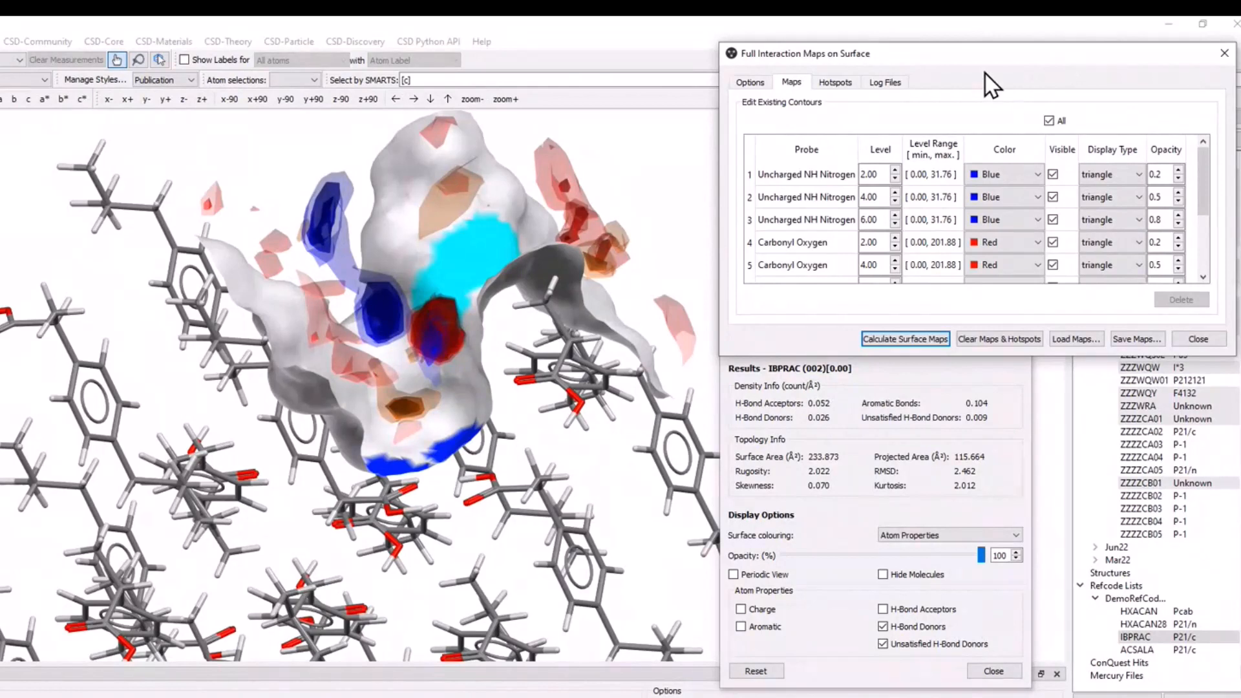
pyautogui.moveTo(976, 58); pyautogui.dragTo(968, 65)
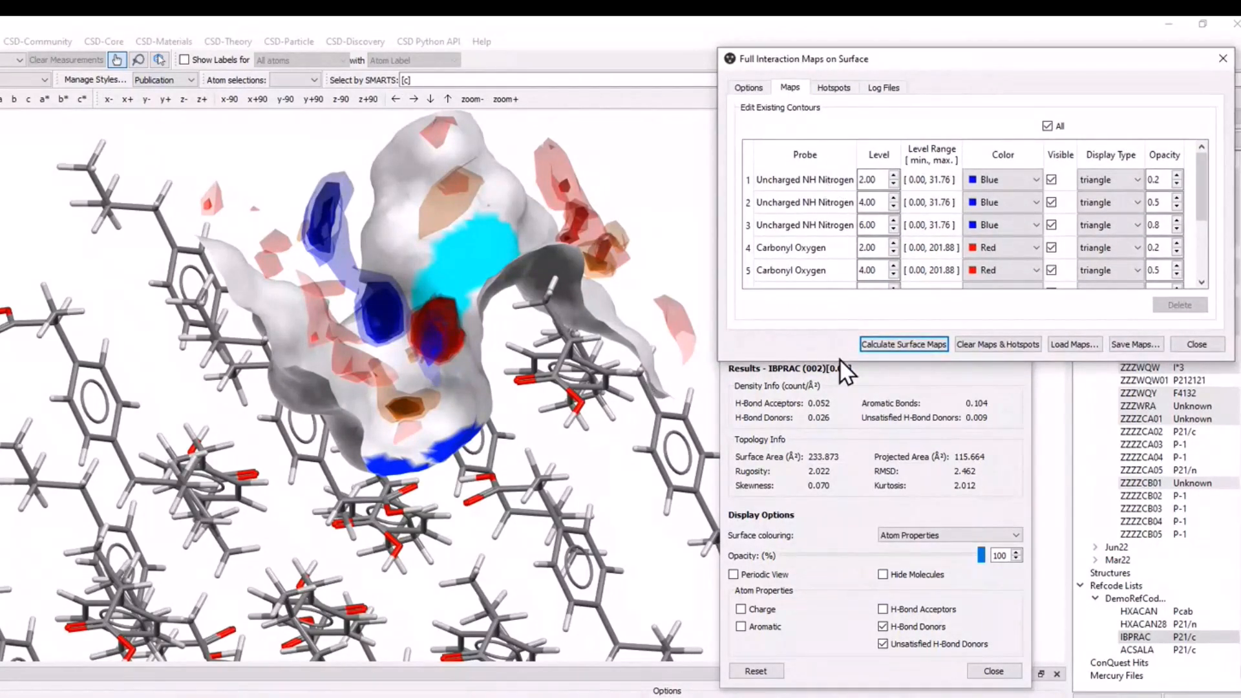
pyautogui.moveTo(841, 362); pyautogui.dragTo(840, 453)
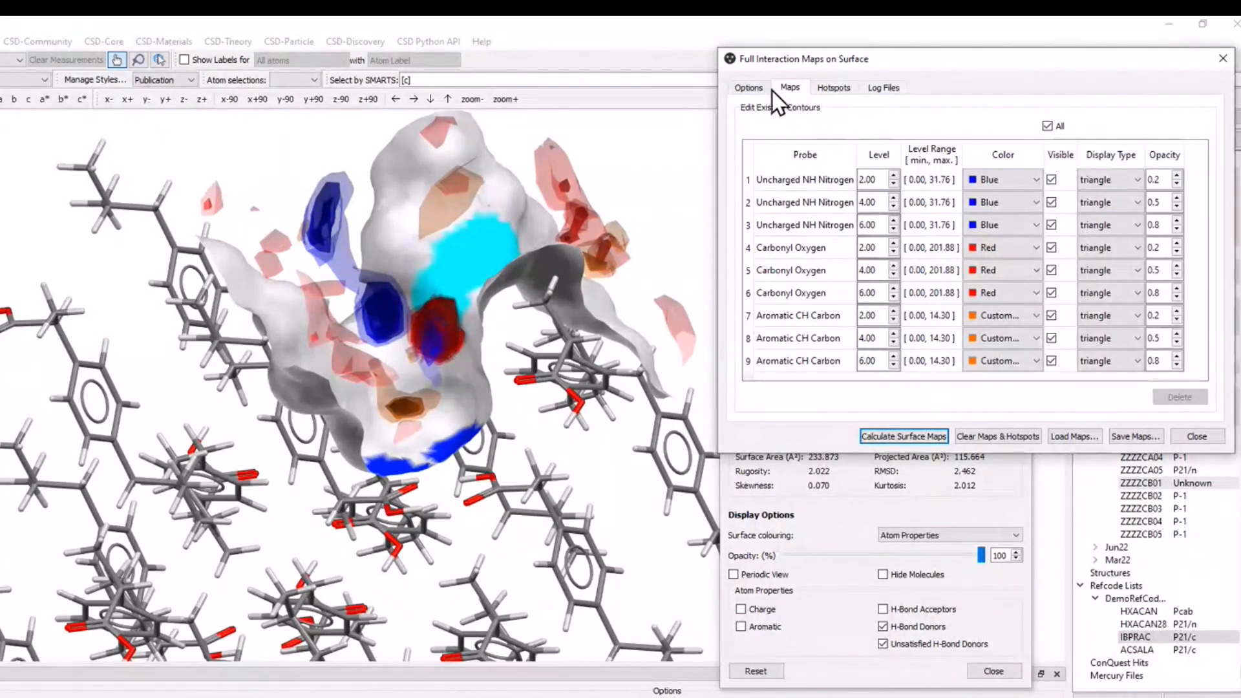
# Clear the existing maps and calculate a new interaction map on the (002) surface with Water Oxygen as the only probe.
pyautogui.click(989, 436)
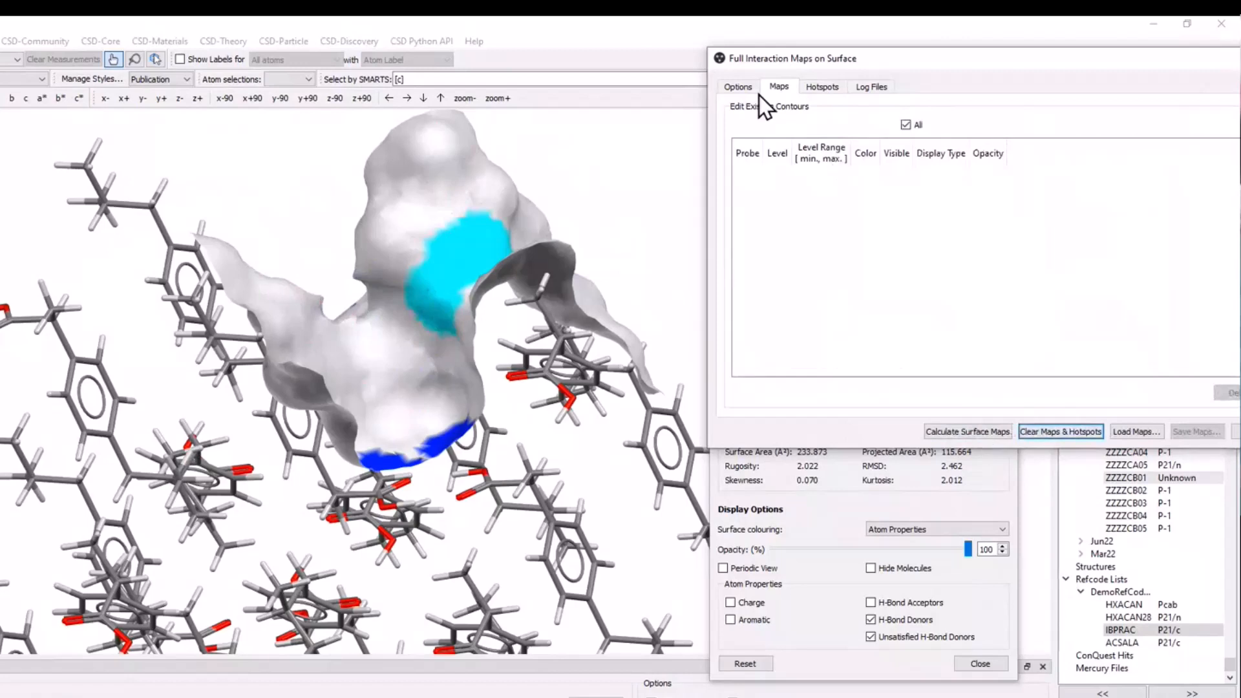
pyautogui.click(754, 91)
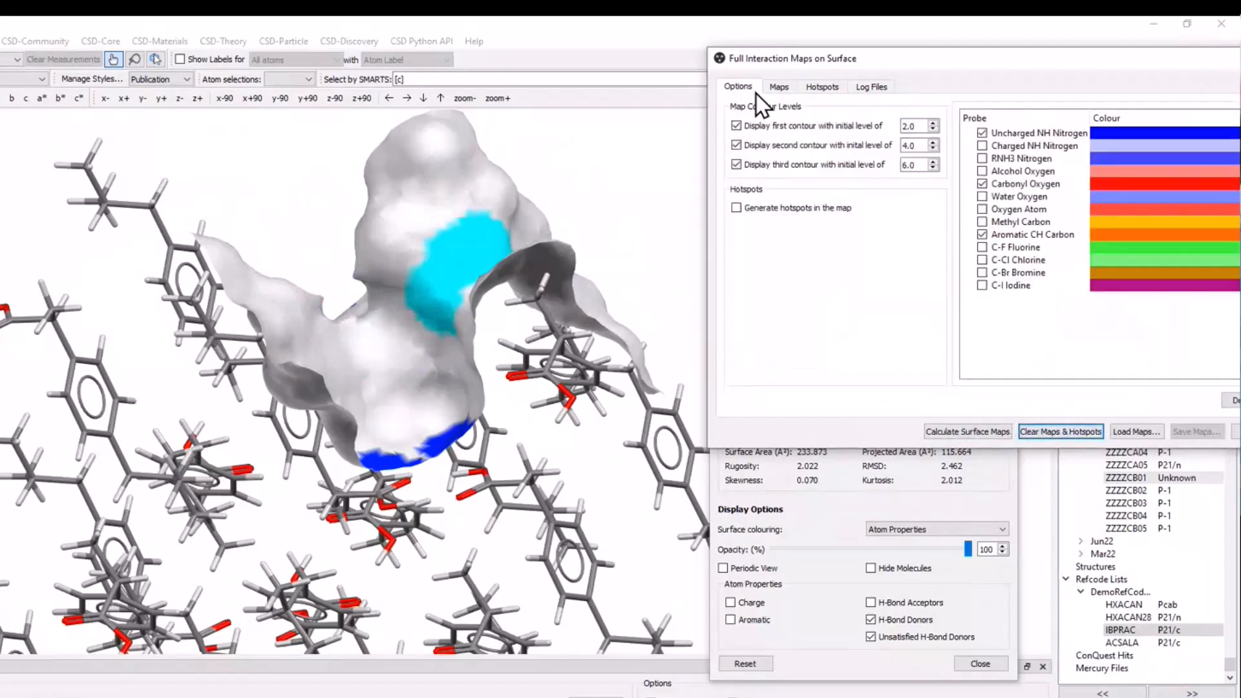
pyautogui.click(982, 184)
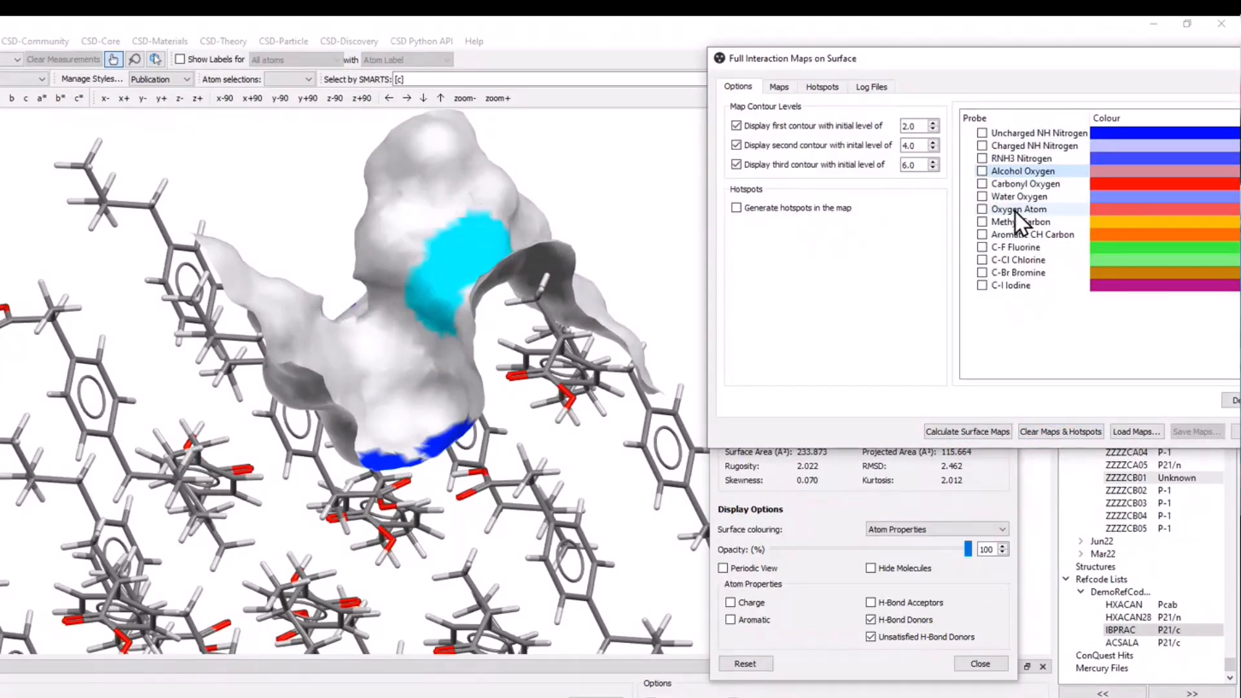
pyautogui.click(982, 197)
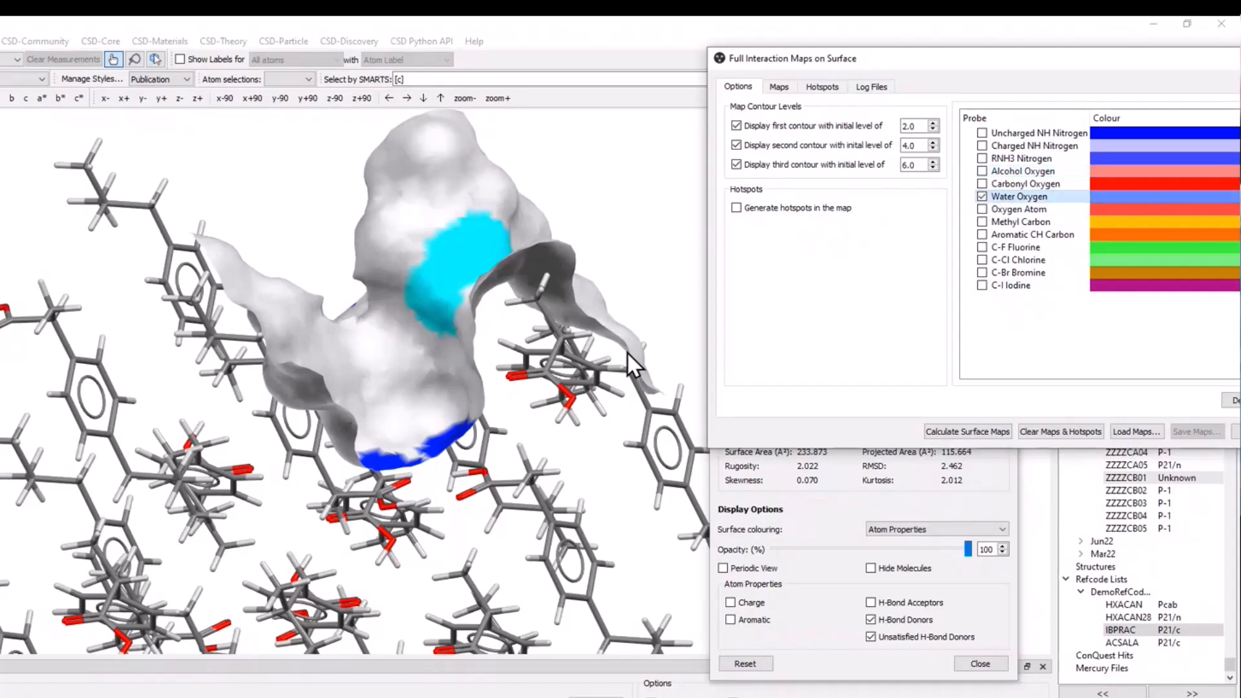
pyautogui.click(991, 432)
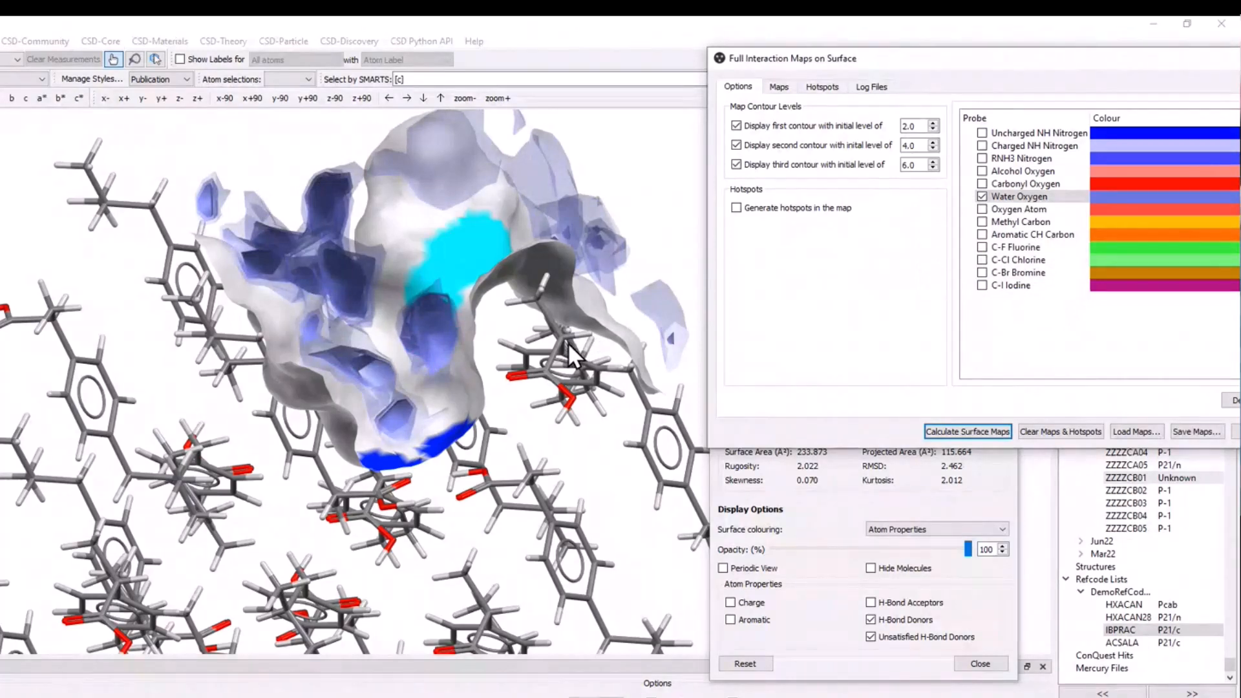
# Set the Water Oxygen contour levels to 0.00, 0.00 and 19.96 and inspect where the map lies on the surface.
pyautogui.click(780, 87)
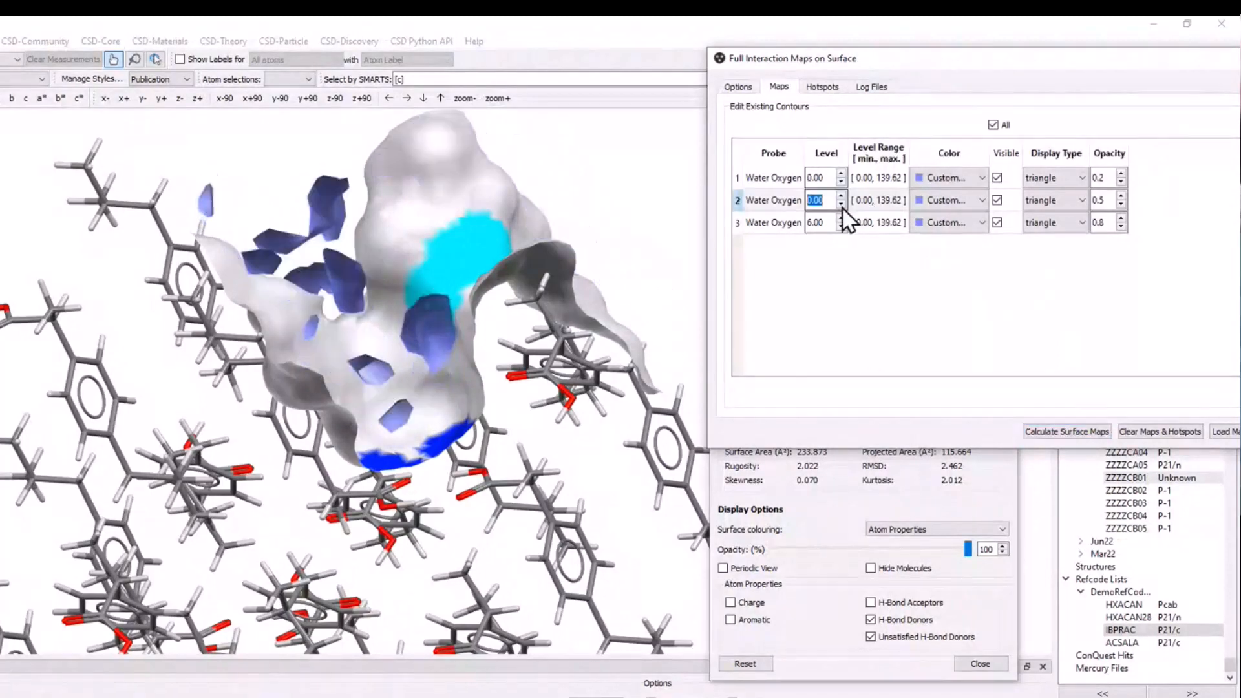
pyautogui.click(844, 218)
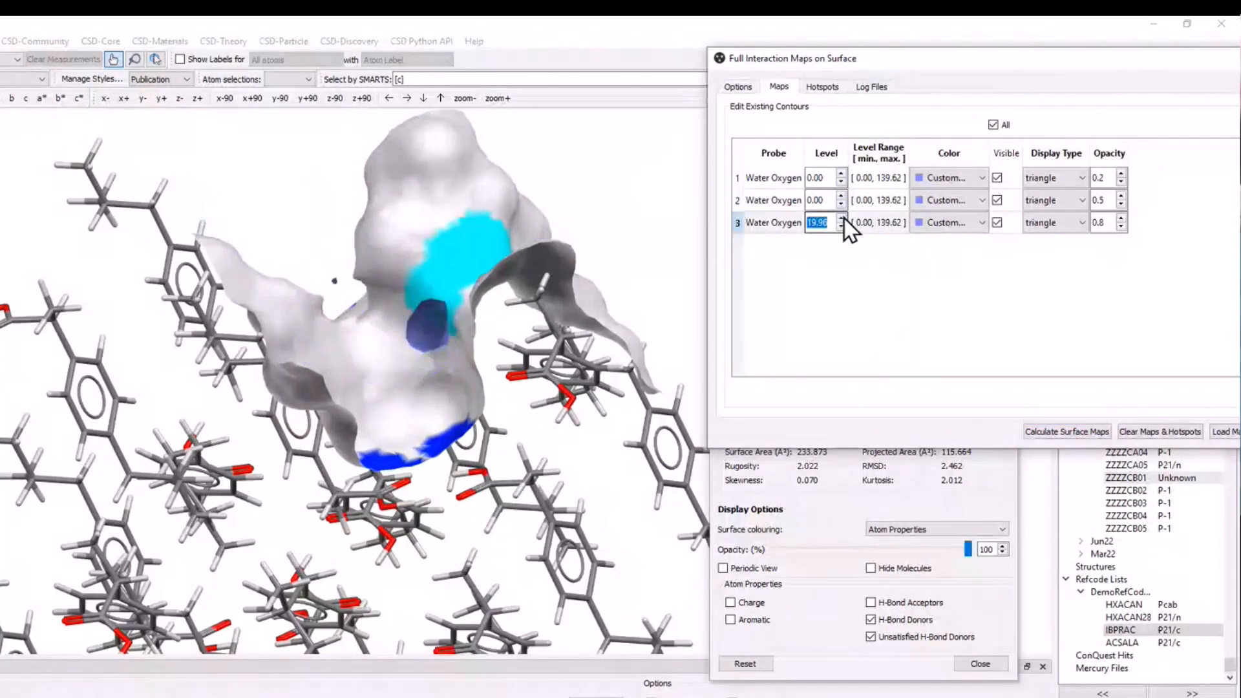
pyautogui.moveTo(492, 278); pyautogui.dragTo(512, 328)
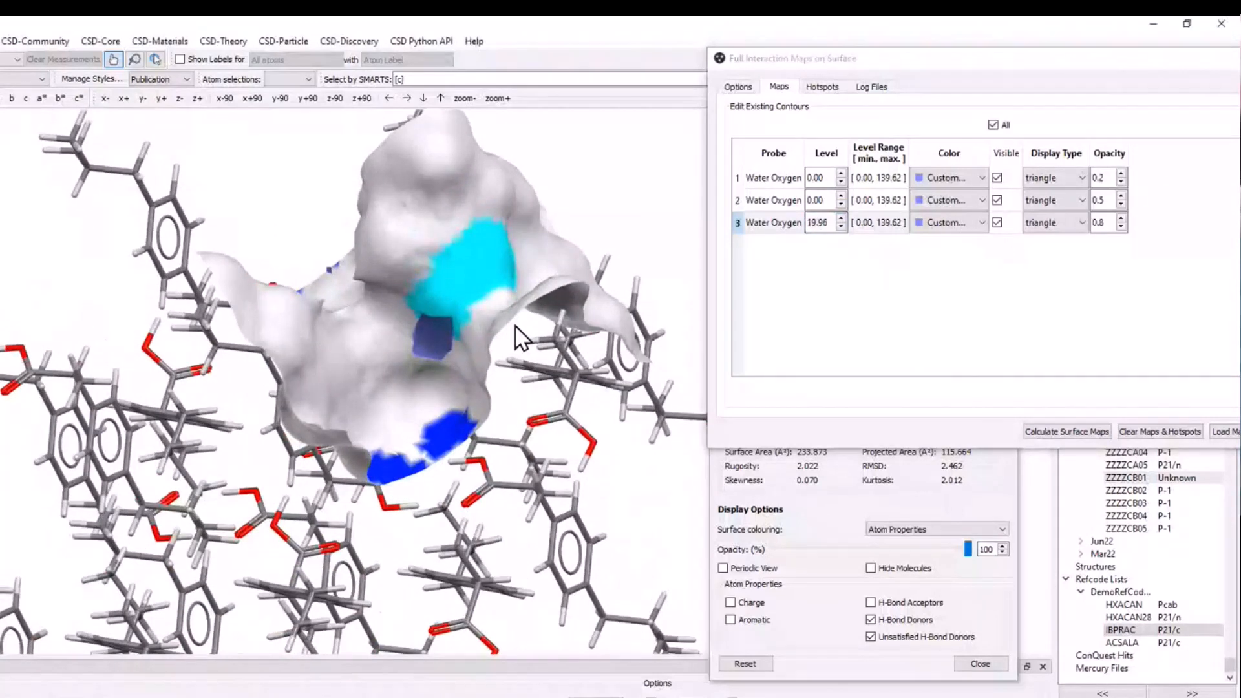
pyautogui.moveTo(435, 355); pyautogui.dragTo(428, 314)
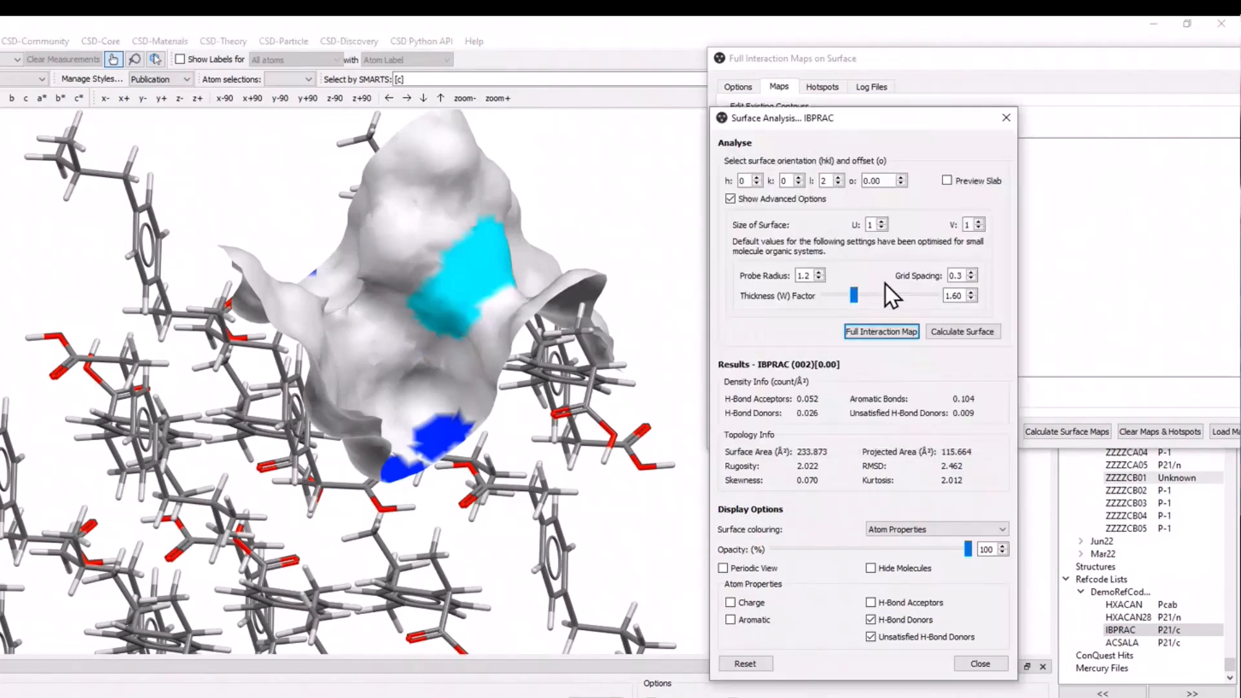
# Calculate the IBPRAC (100) surface with offset 0.00 and open the full interaction map settings for it.
pyautogui.click(757, 178)
pyautogui.click(828, 181)
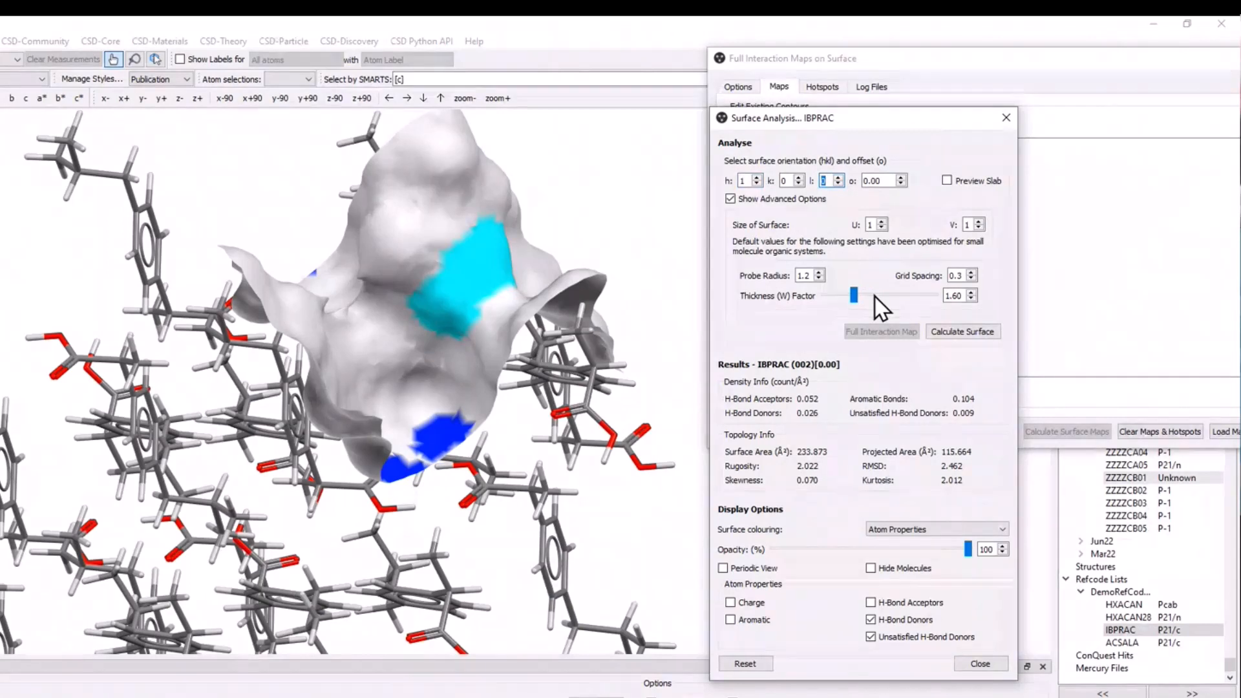
pyautogui.write('0')
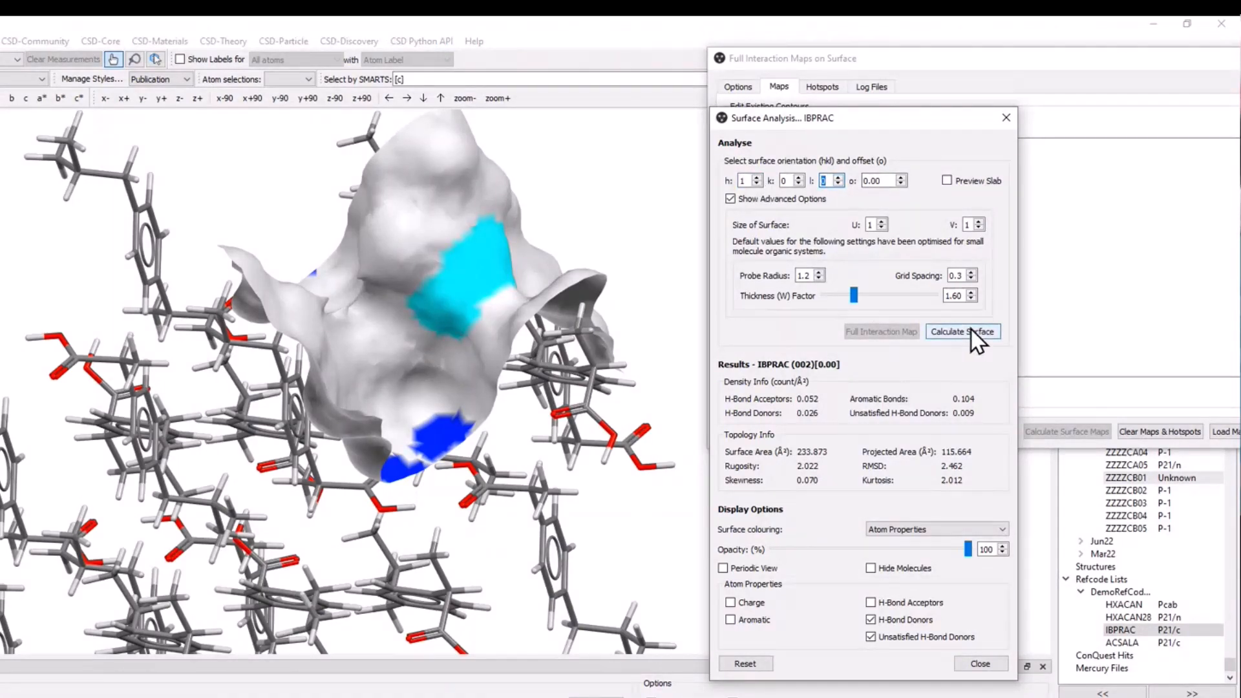
pyautogui.click(967, 331)
pyautogui.click(882, 333)
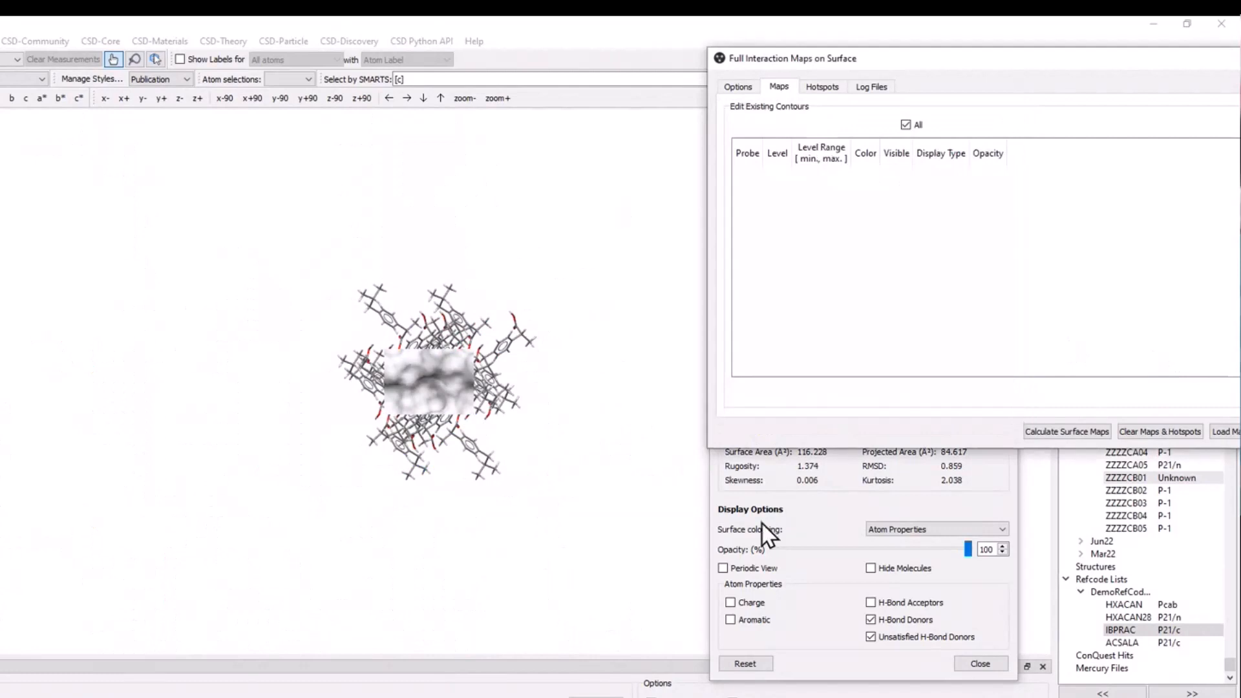
# View the (100) surface coloured by Topology and switch its colouring to Single colour.
pyautogui.click(767, 534)
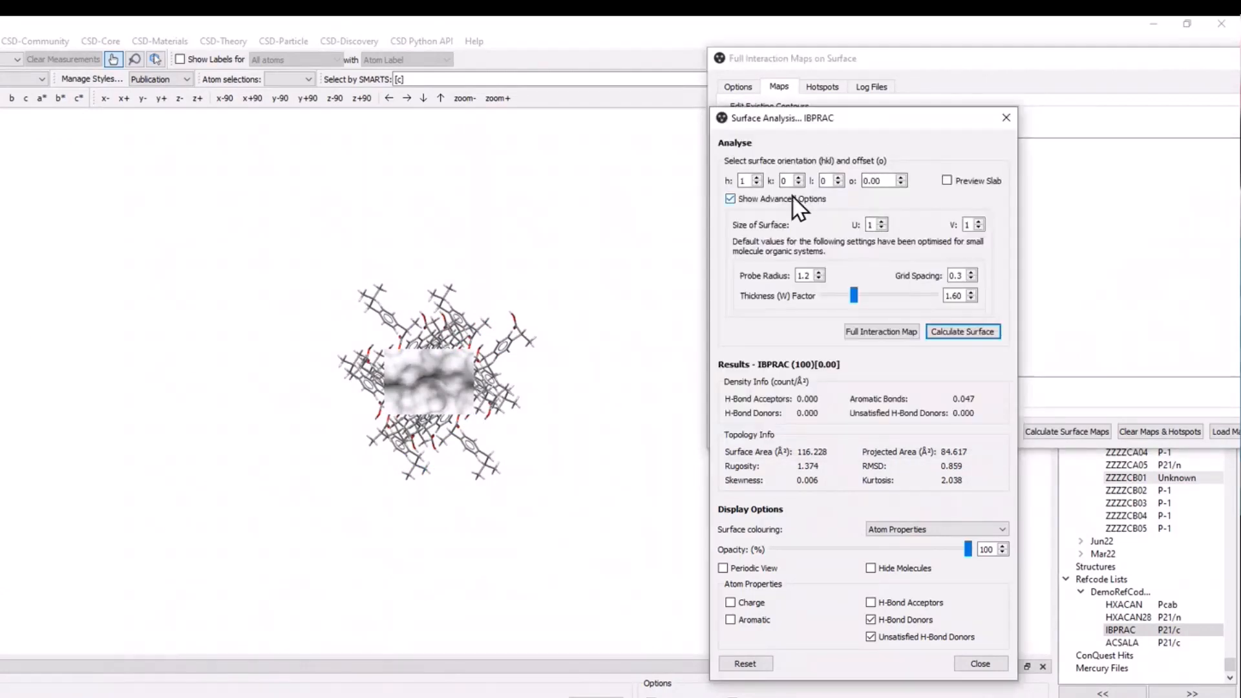
pyautogui.moveTo(378, 214); pyautogui.dragTo(598, 476)
pyautogui.click(906, 530)
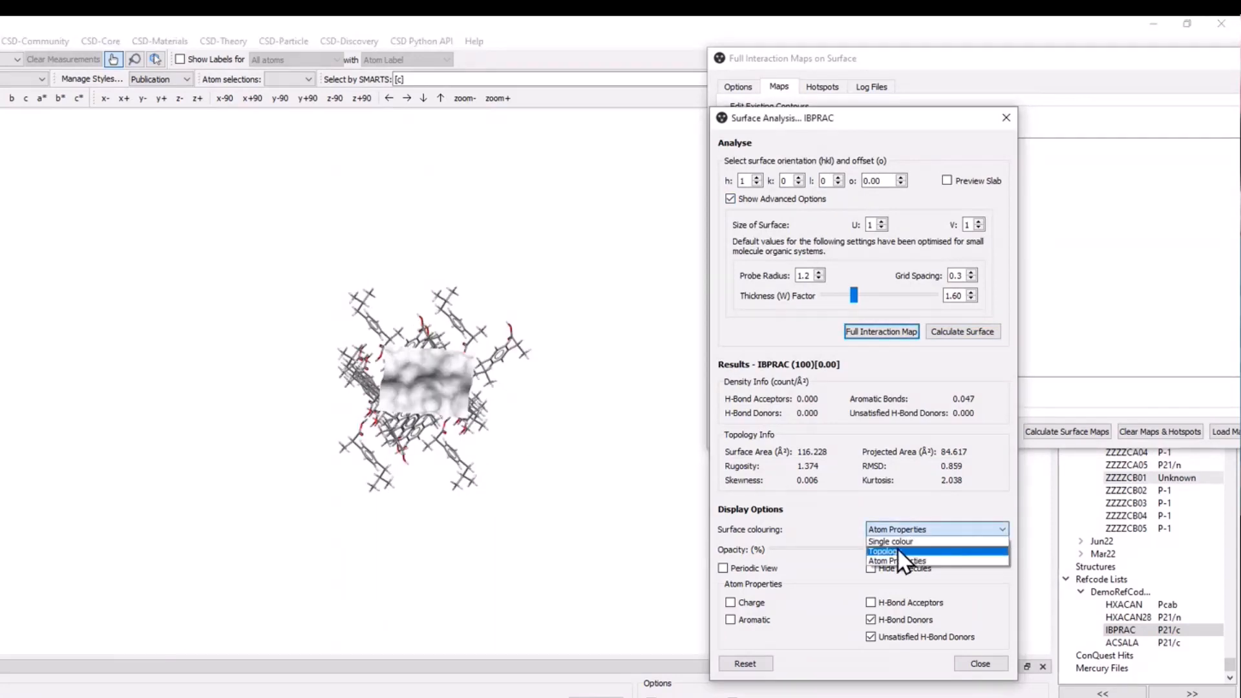
pyautogui.click(898, 548)
pyautogui.moveTo(377, 278); pyautogui.dragTo(381, 304)
pyautogui.click(933, 535)
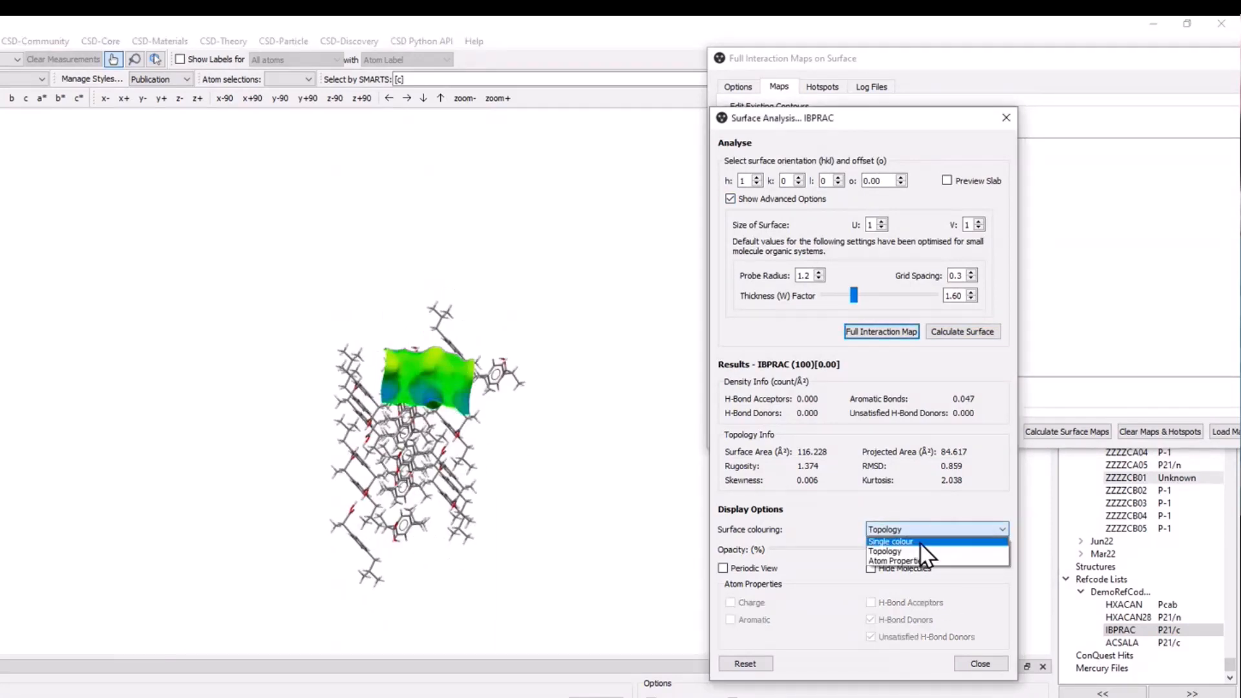
pyautogui.click(920, 545)
# Calculate the Water Oxygen interaction map on the (100) surface.
pyautogui.click(1026, 320)
pyautogui.click(736, 86)
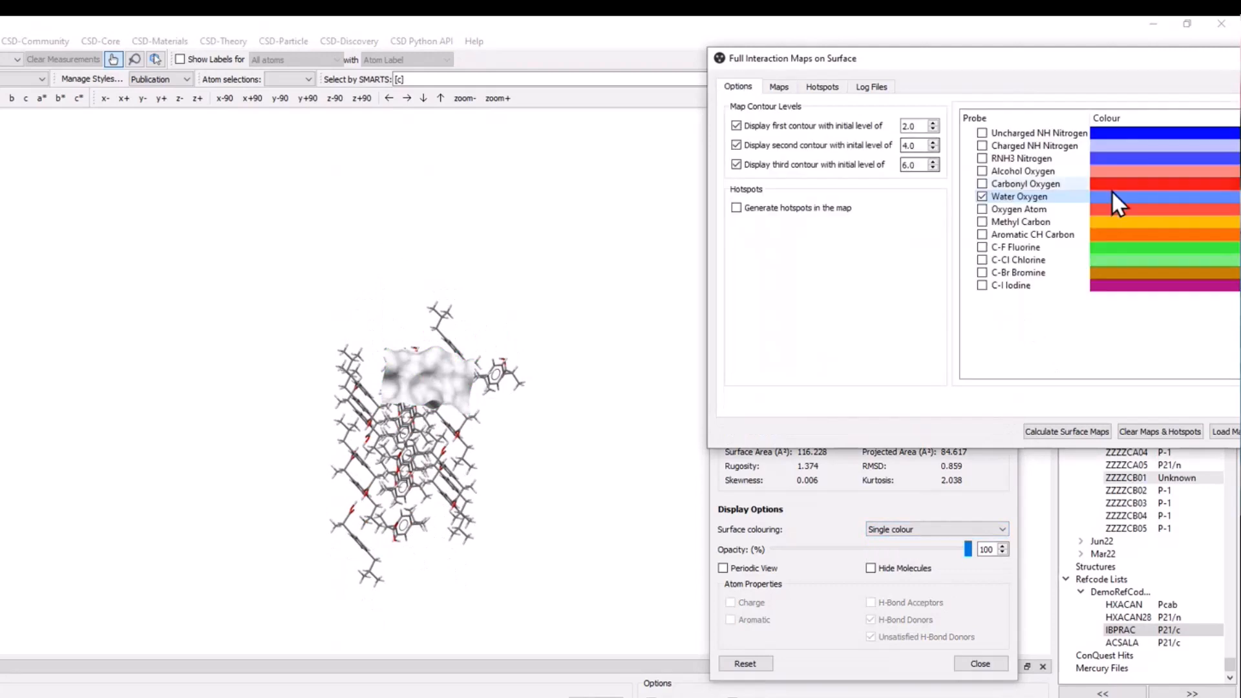
pyautogui.click(1051, 430)
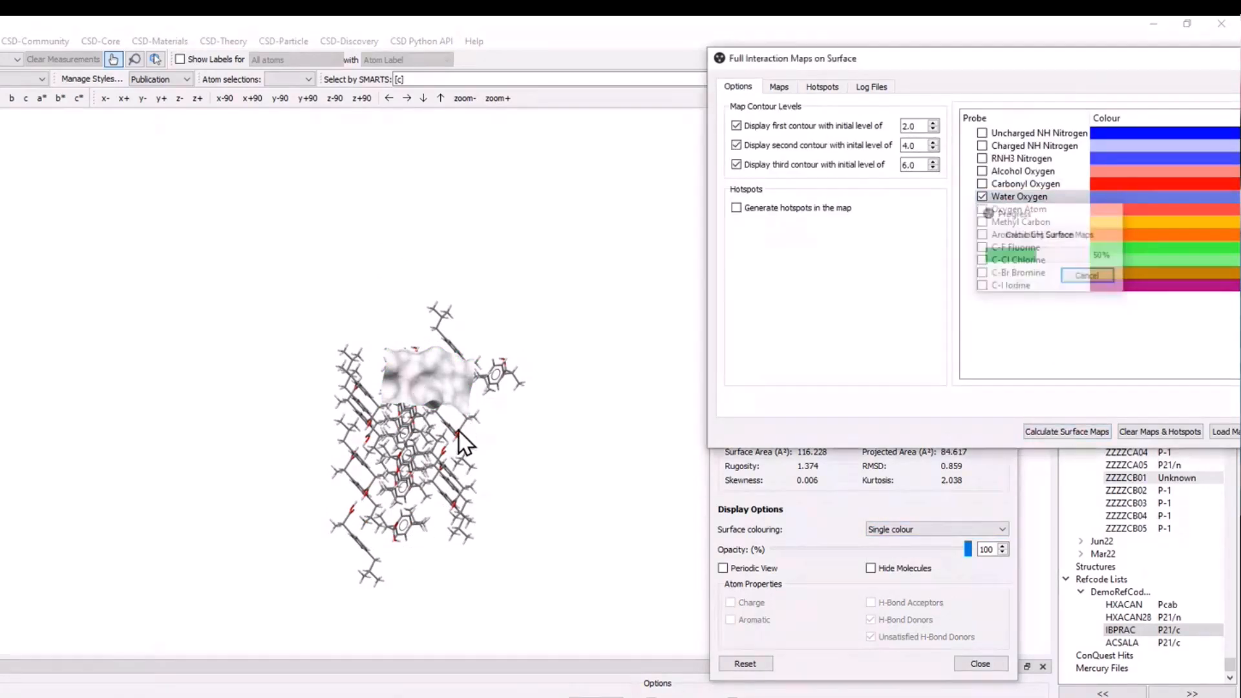
pyautogui.scroll(5, 459, 432)
pyautogui.moveTo(483, 404); pyautogui.dragTo(409, 429)
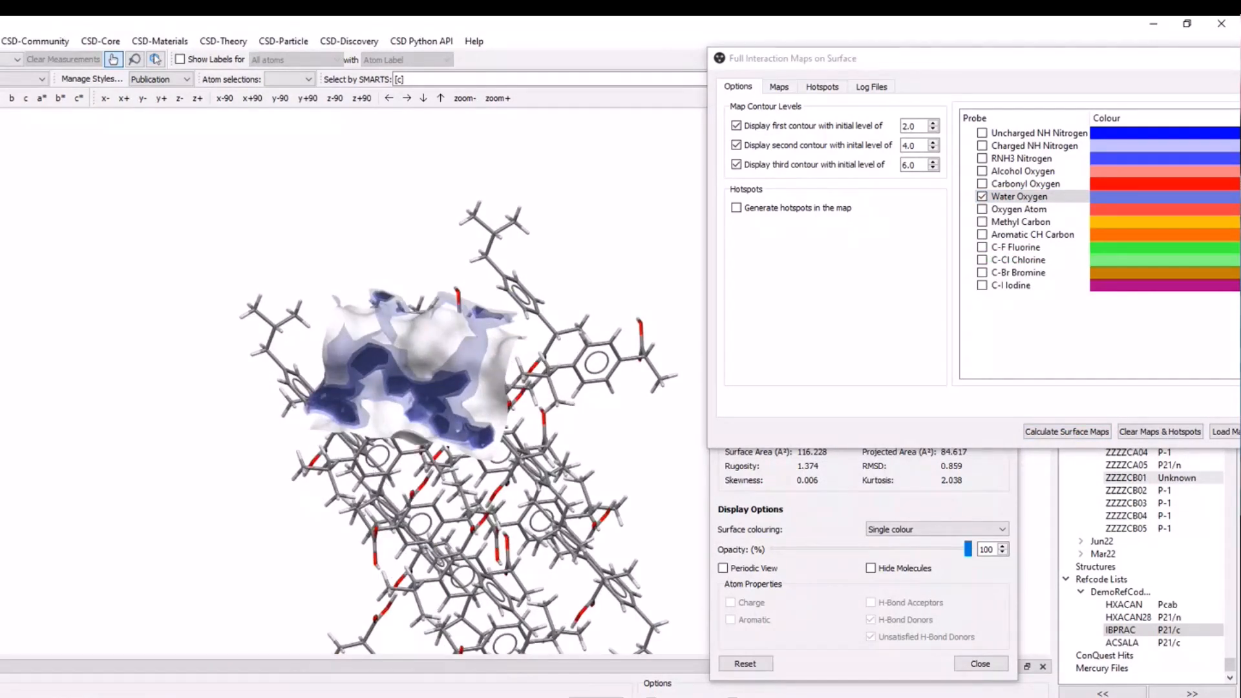
# Review the level ranges of the Water Oxygen contours on (100) alongside the surface's density and topology results.
pyautogui.click(918, 490)
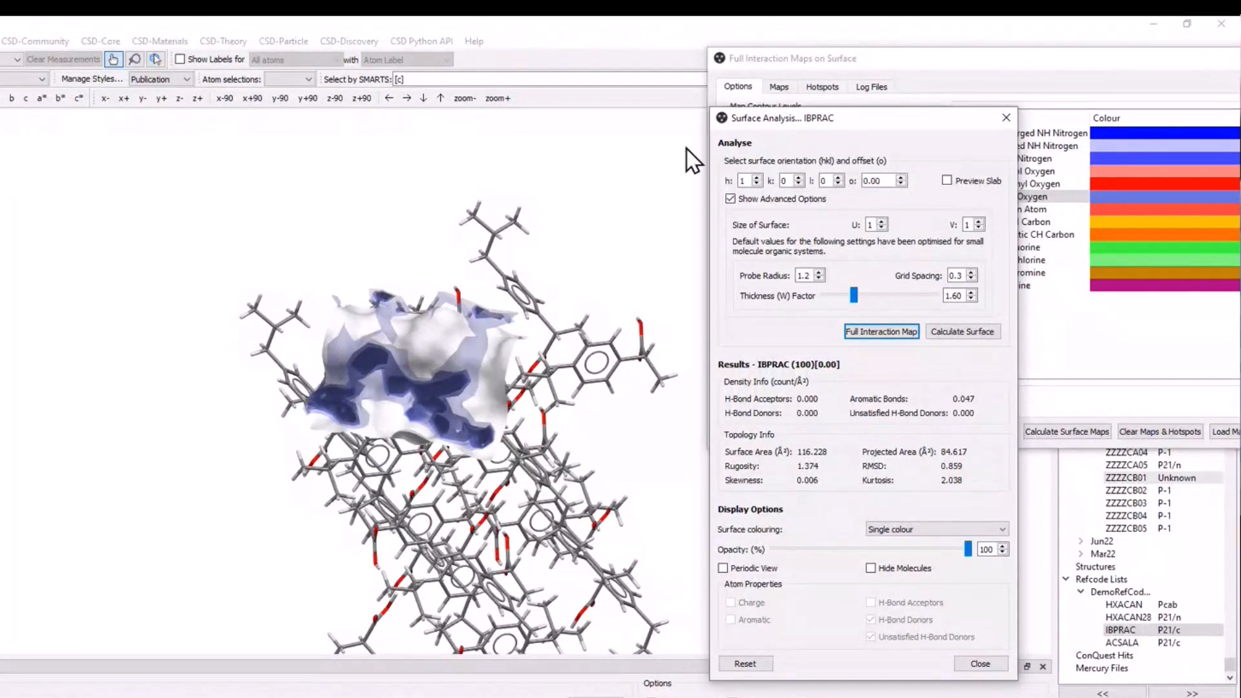
pyautogui.click(944, 72)
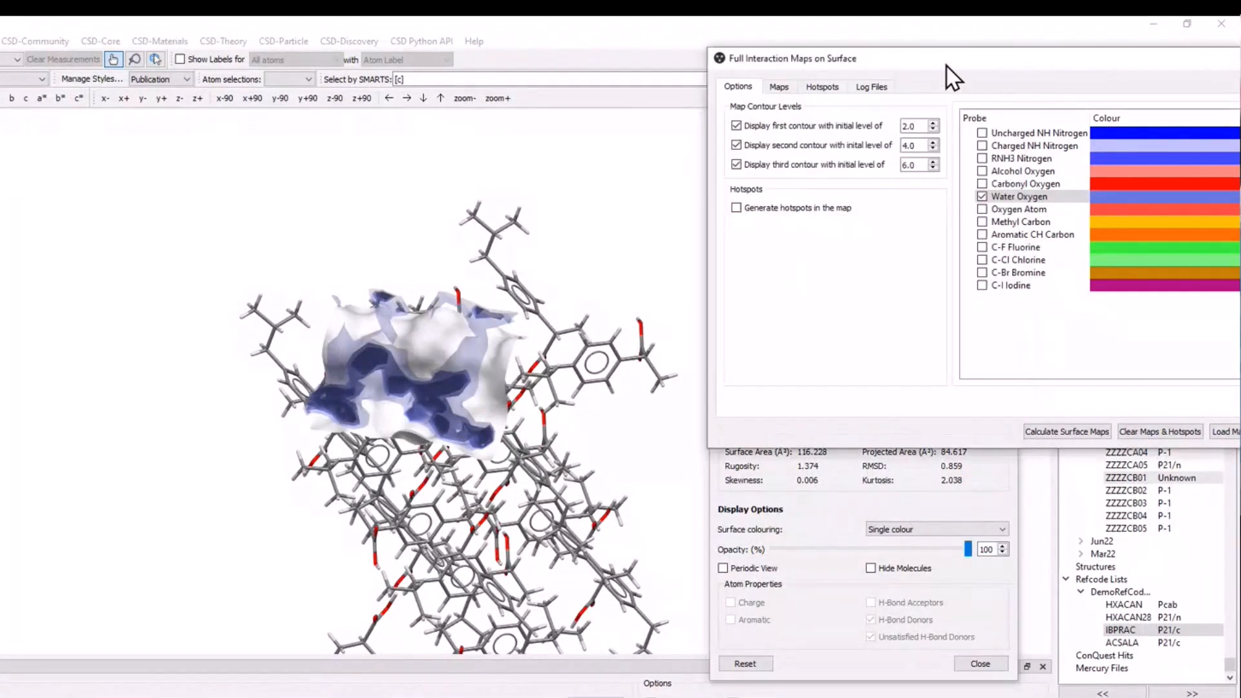
pyautogui.click(784, 87)
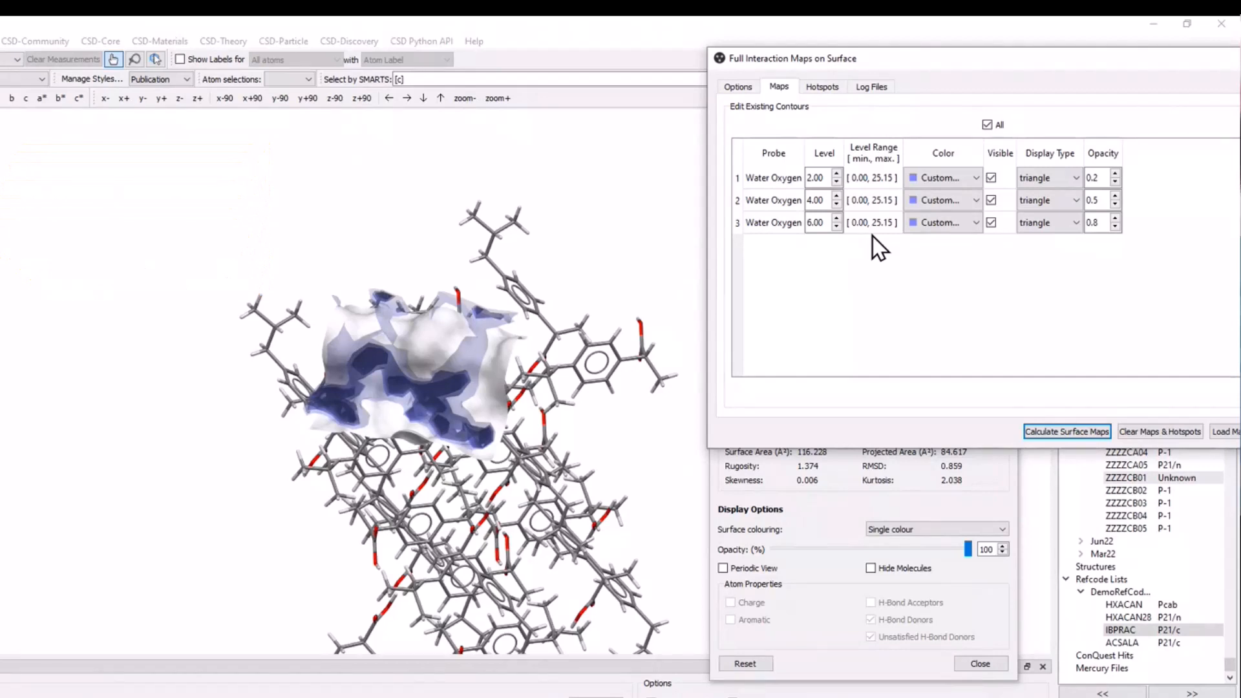
pyautogui.click(857, 294)
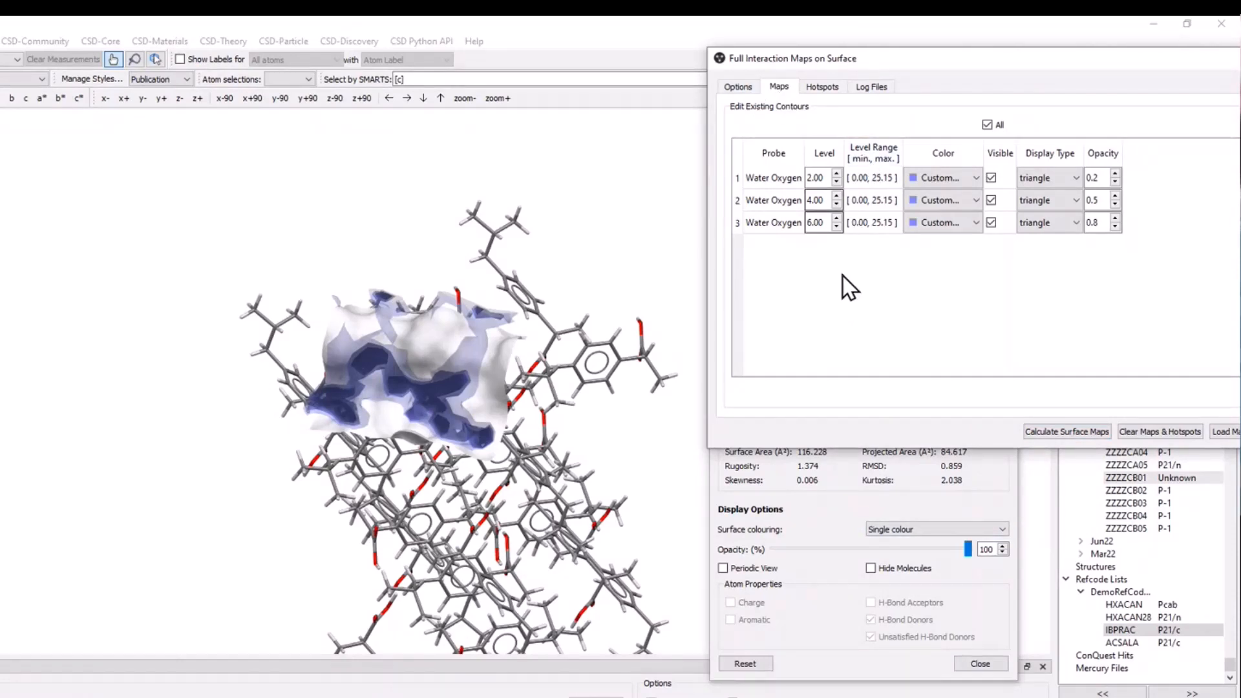
pyautogui.click(926, 487)
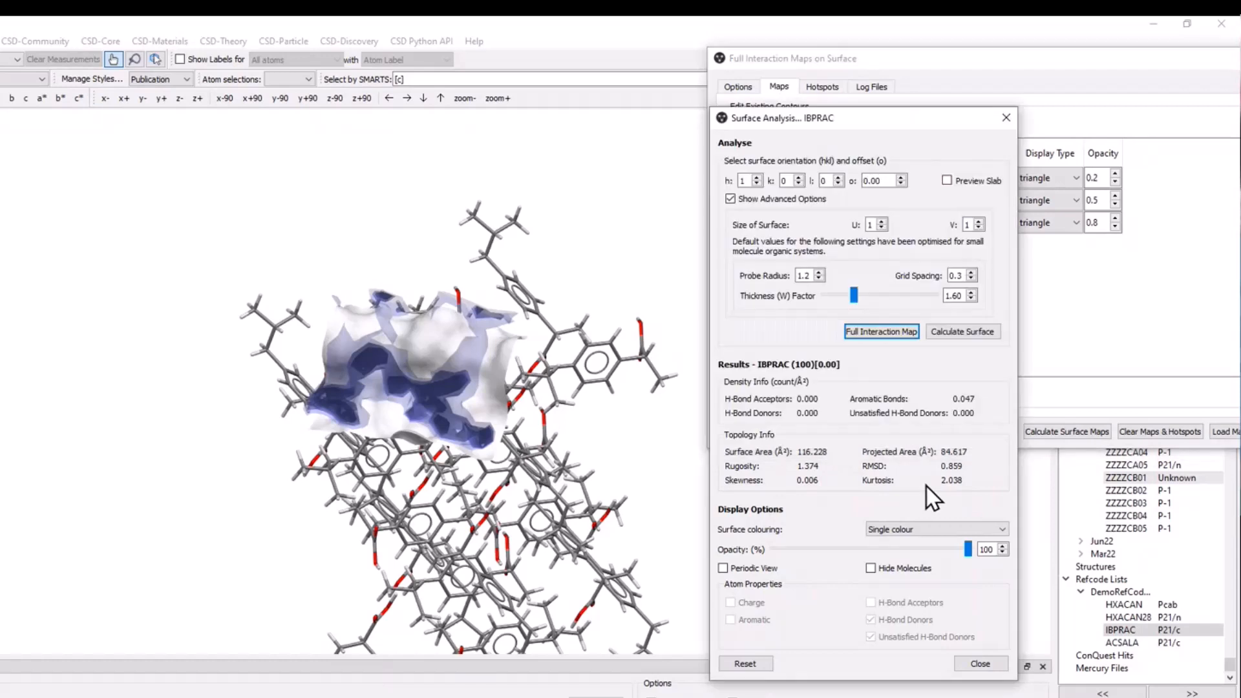
pyautogui.click(1100, 301)
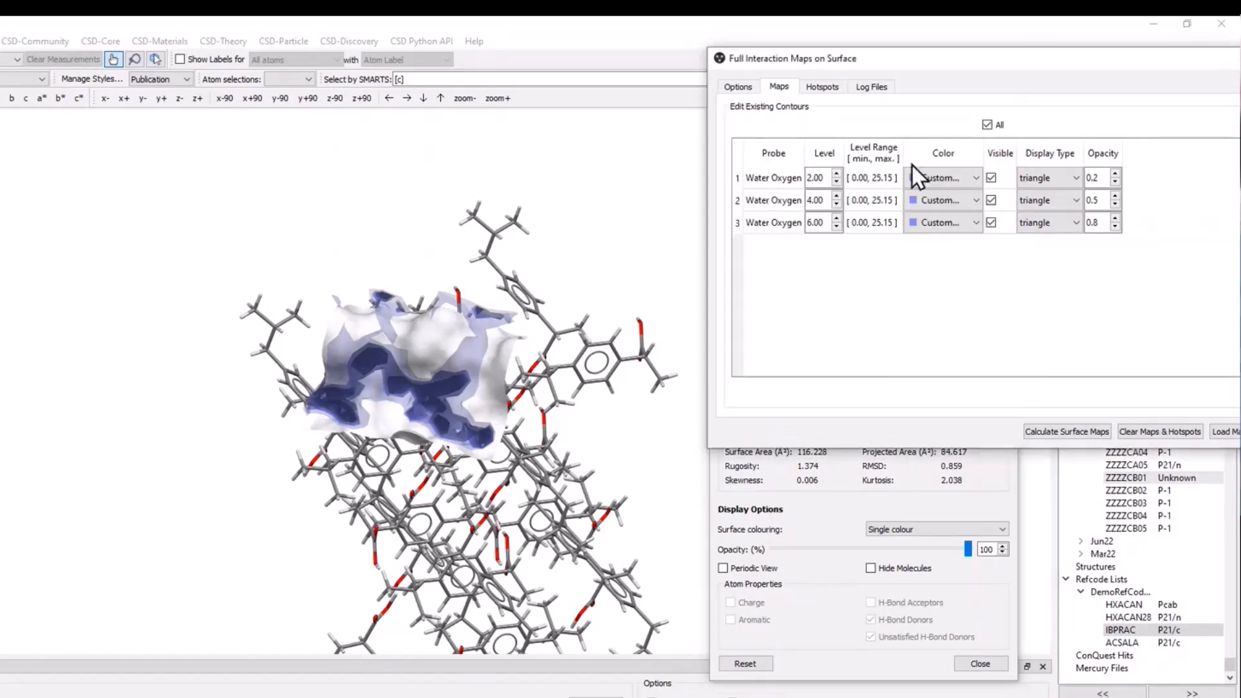
pyautogui.click(883, 486)
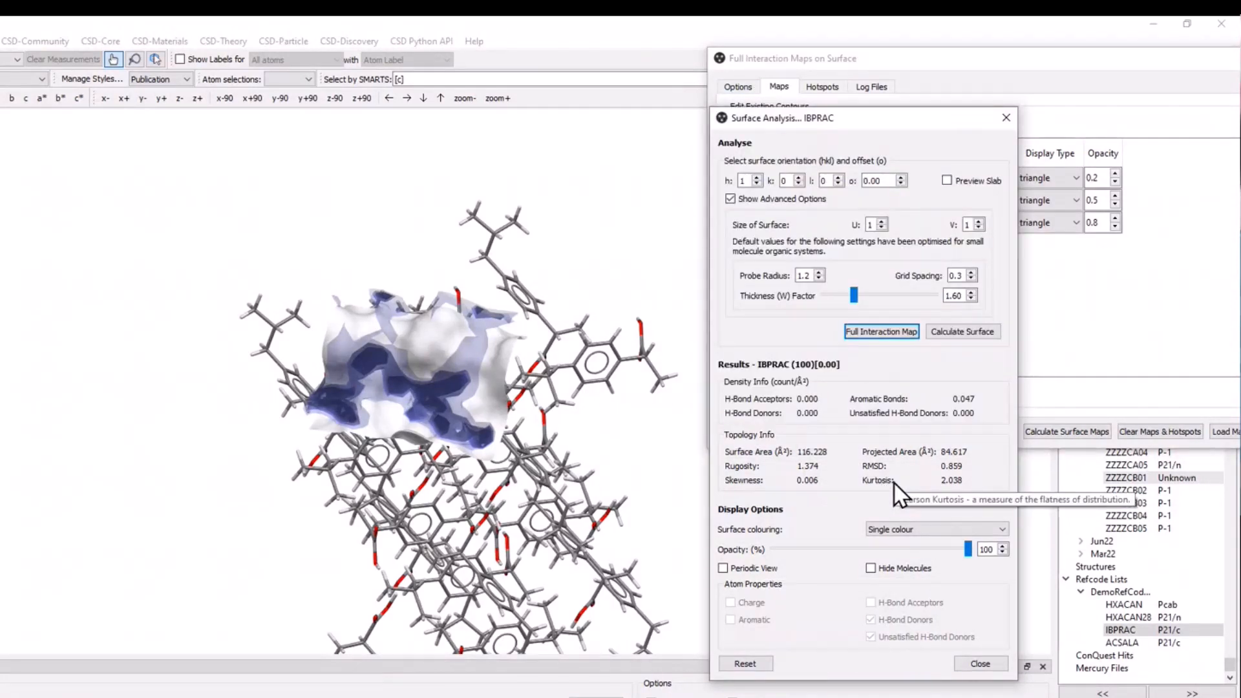